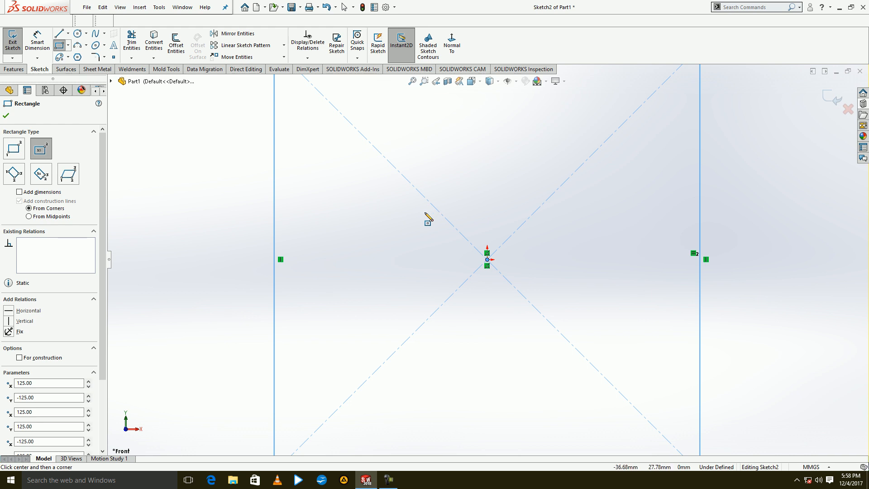
Extrude the centred square sketch 150 mm into a solid block.
left_click(14, 35)
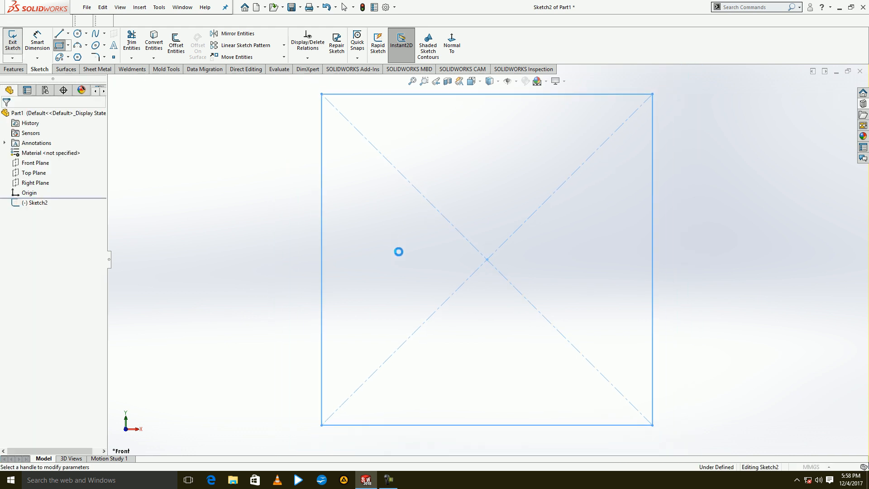
type("150.00mm")
key("Return")
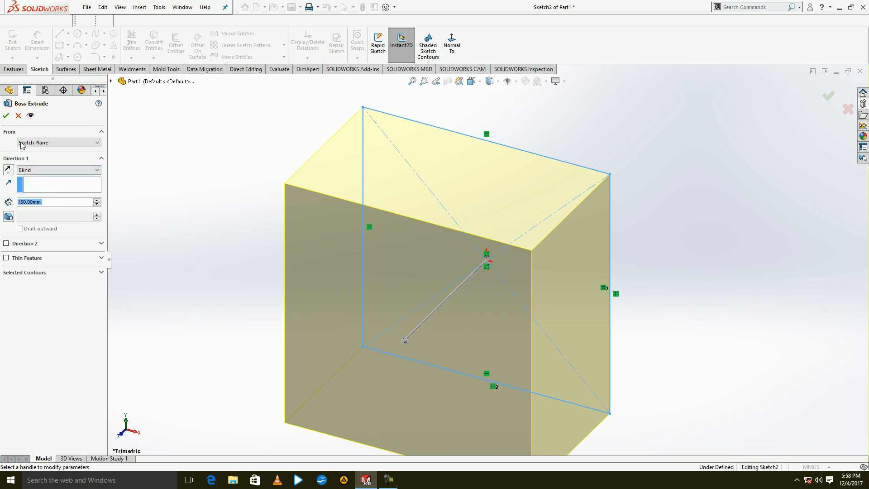
left_click(6, 116)
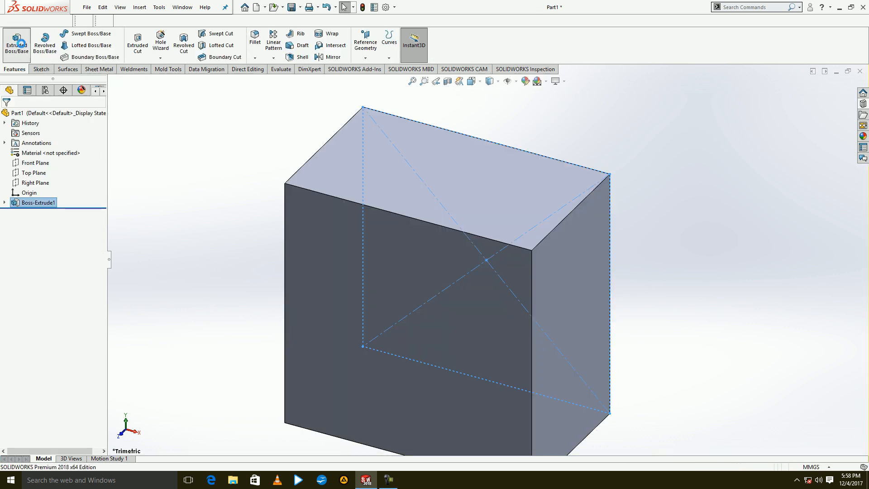
Sketch a 200 by 200 mm rectangle from the lower-left corner of the block's front face and extrude it 80 mm.
left_click(17, 42)
left_click(338, 241)
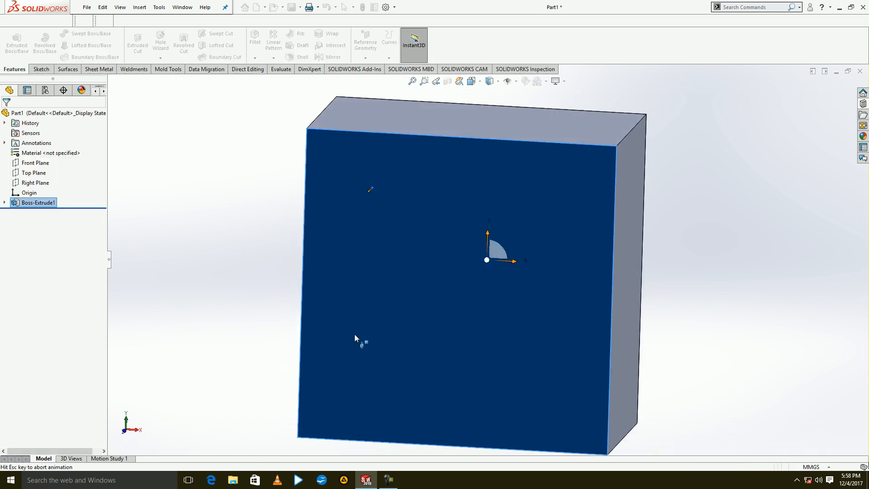
left_click(59, 45)
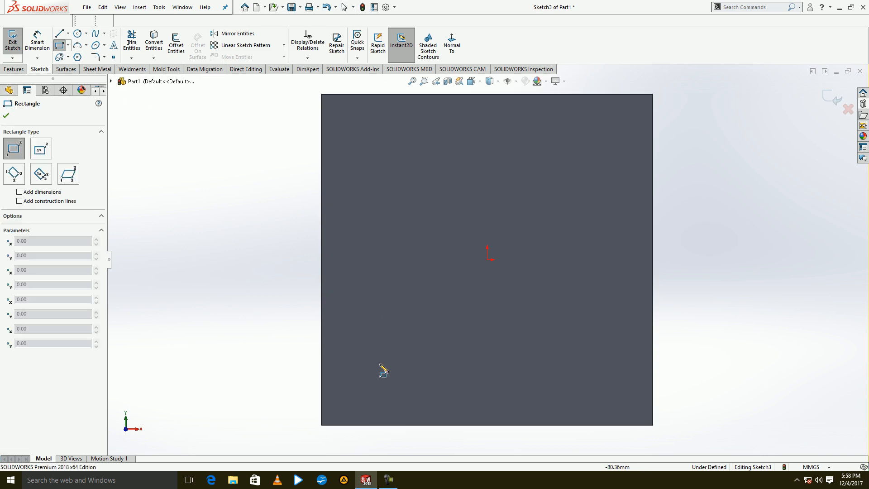
left_click(321, 425)
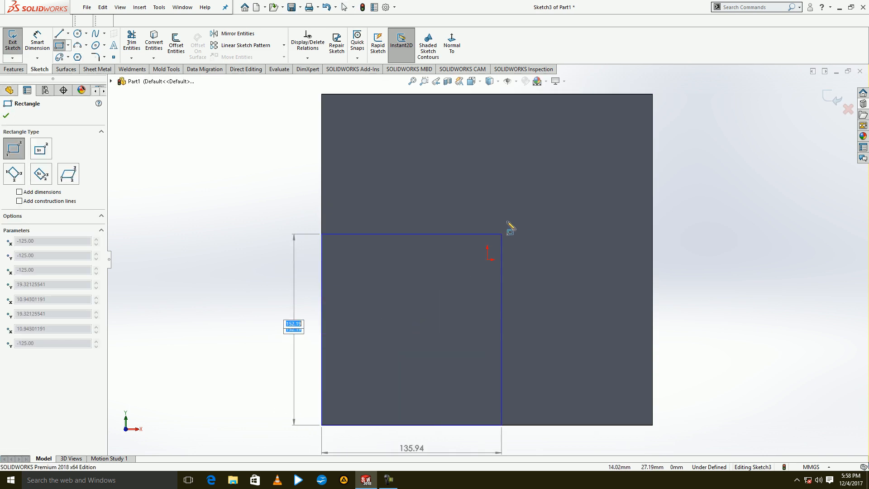
type("200")
key("Tab")
type("200")
key("Return")
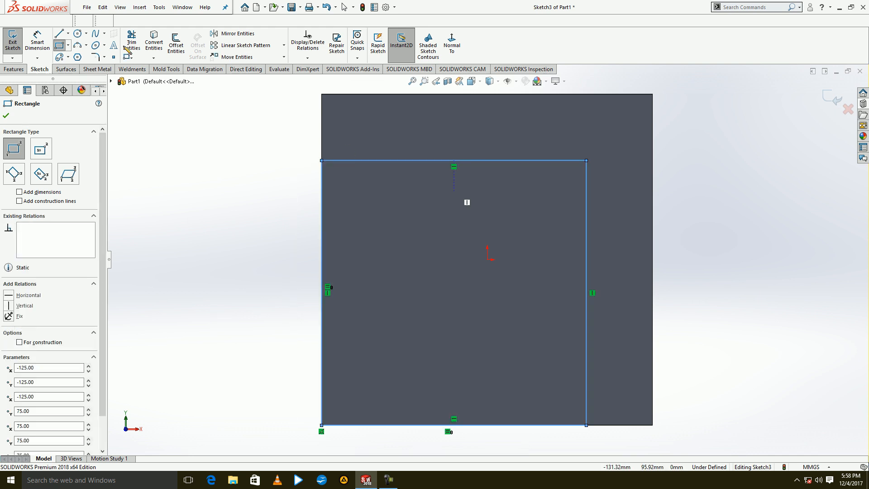
left_click(13, 44)
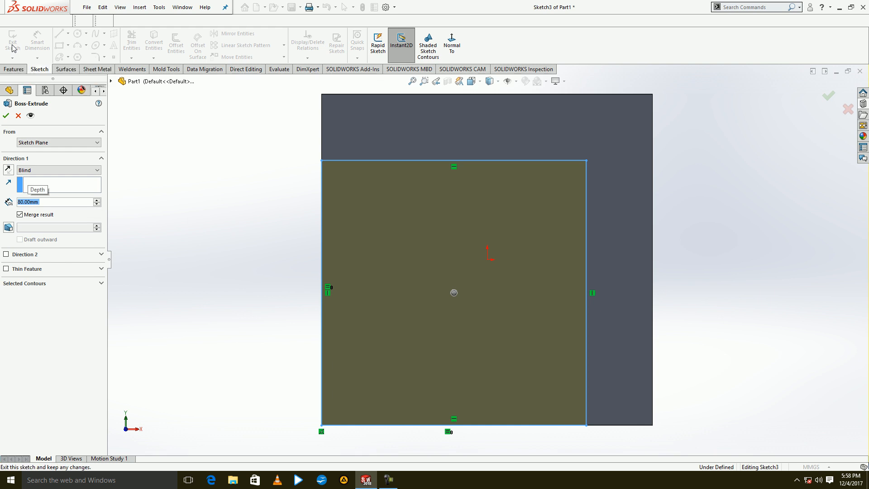
left_click(5, 117)
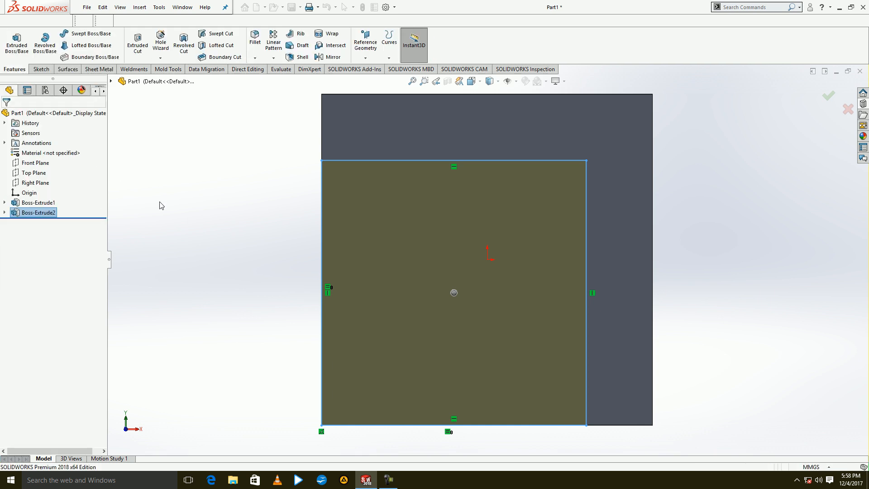
Sketch a diagonal line on the step face from the block's outer upper-right corner to the raised boss's corner.
left_click(623, 159)
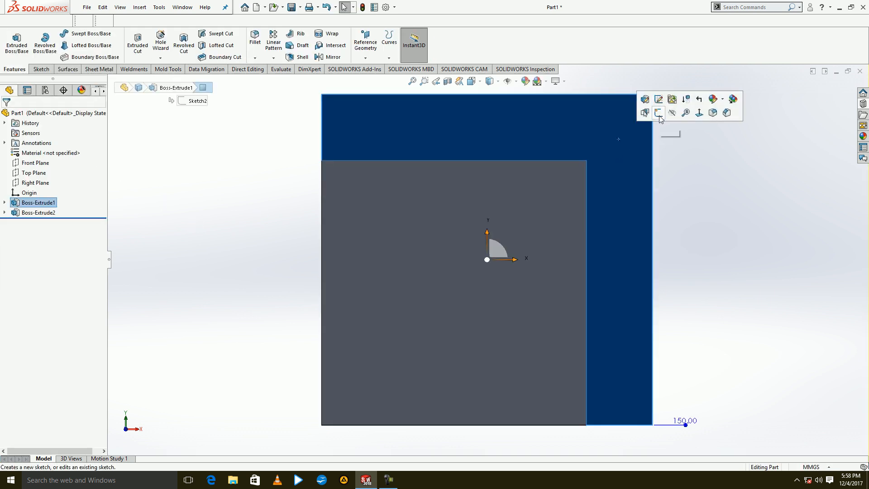
left_click(644, 113)
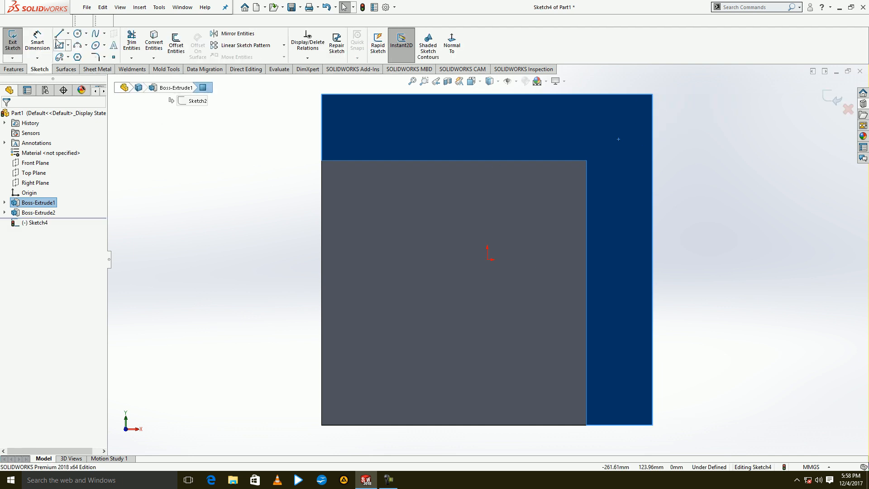
left_click(653, 94)
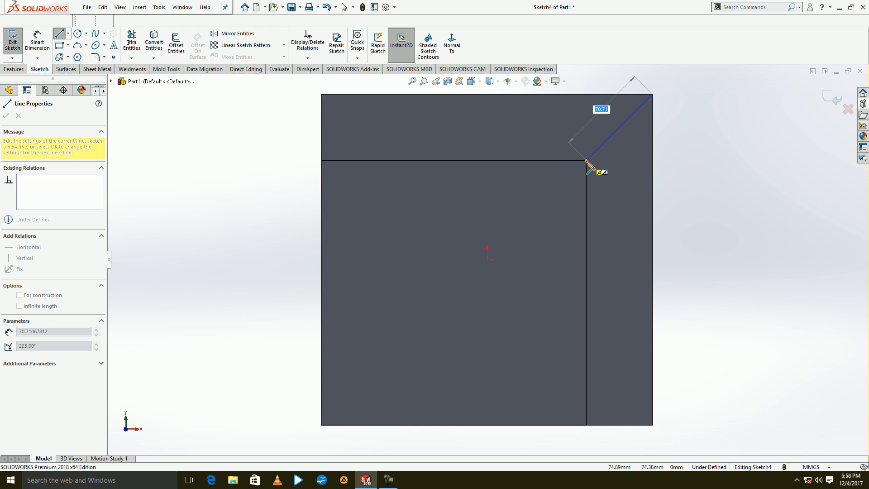
left_click(587, 161)
left_click(13, 43)
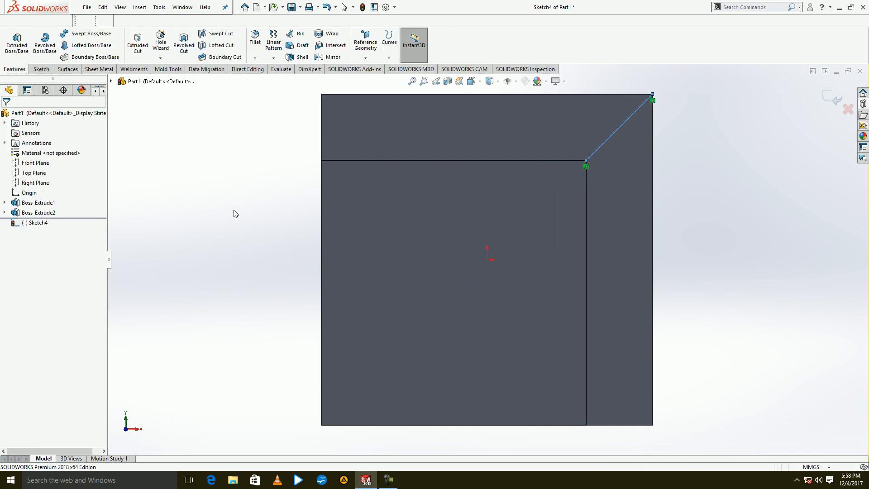
Shell the body to 10 mm thickness, removing the raised front face, the bottom face and the left face.
mouse_move(349, 306)
middle_mouse_down()
mouse_move(341, 317)
mouse_move(332, 185)
middle_mouse_up()
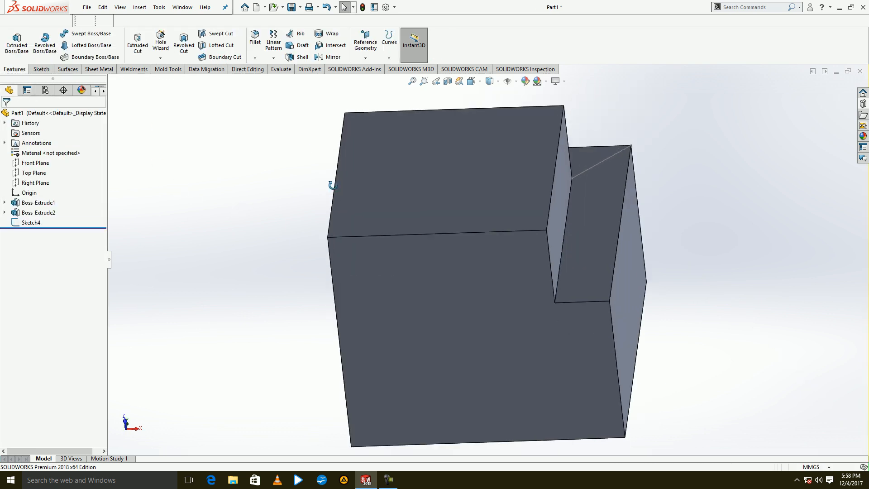
left_click(301, 57)
left_click(451, 183)
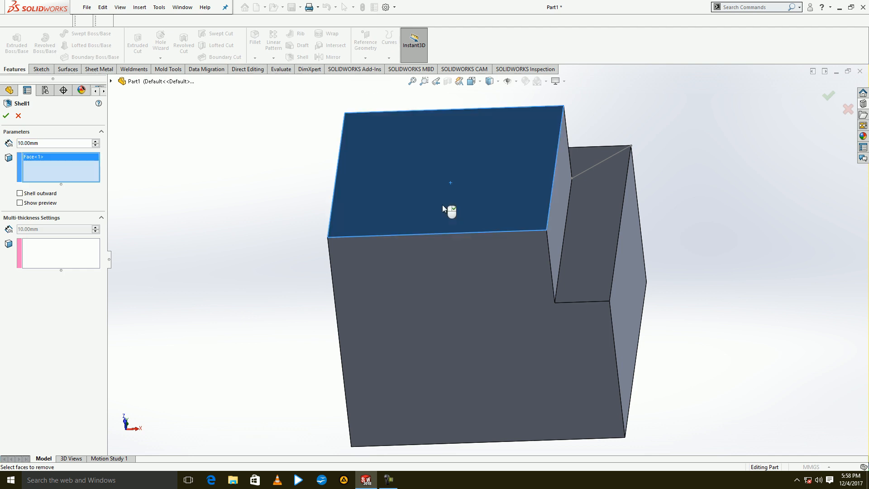
left_click(430, 297)
middle_click_drag(403, 360, 476, 354)
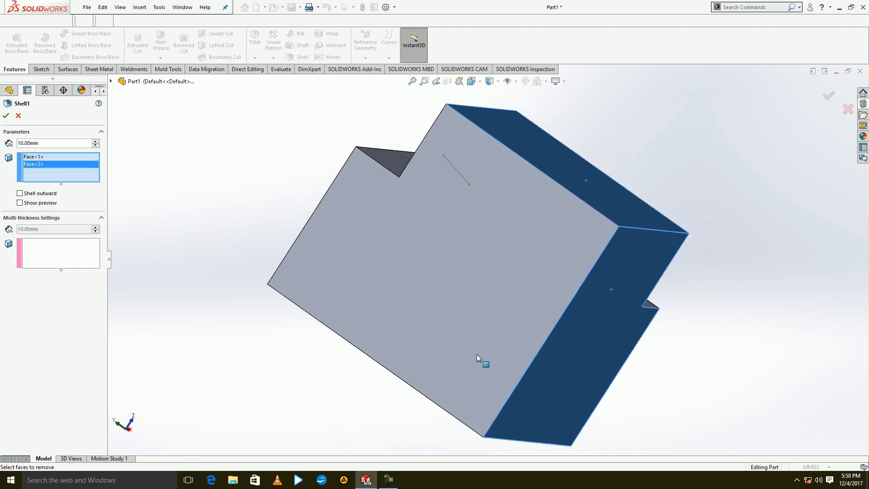
left_click(441, 313)
left_click(6, 116)
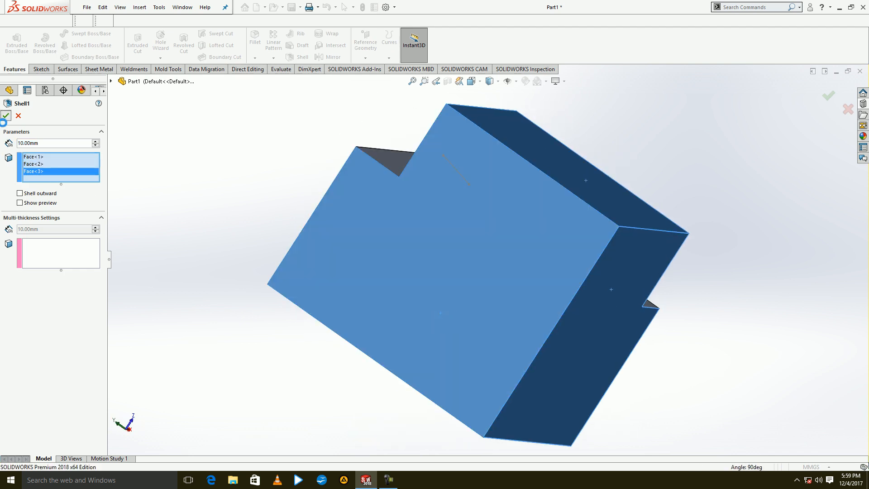
Rip the corner edges of both blocks and the diagonal sketch line between them with a 0.10 mm gap.
middle_click_drag(213, 300, 163, 347)
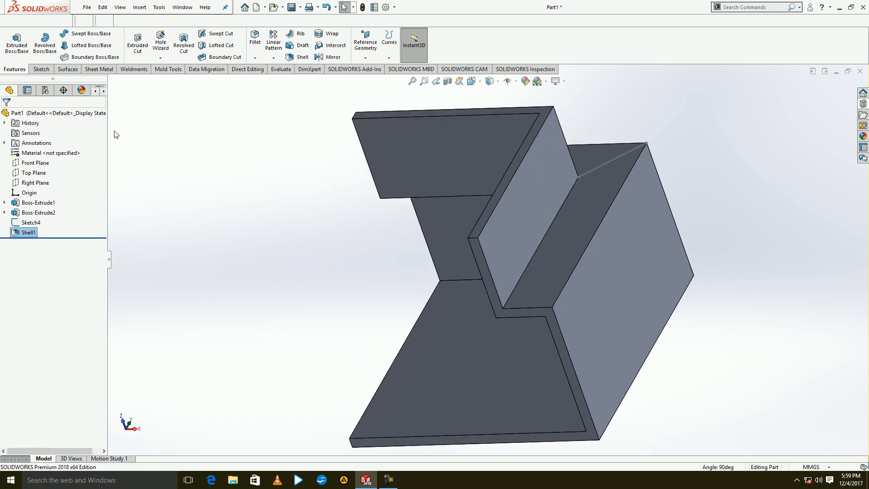
left_click(100, 70)
left_click(370, 43)
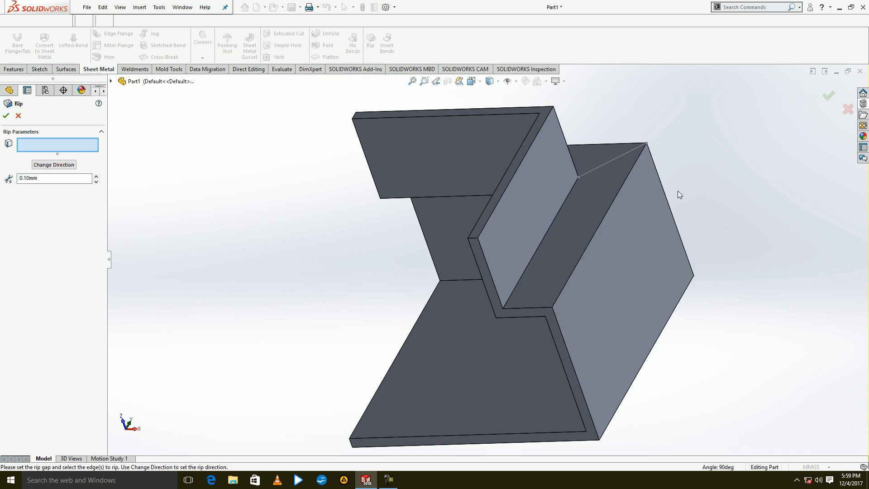
left_click(668, 208)
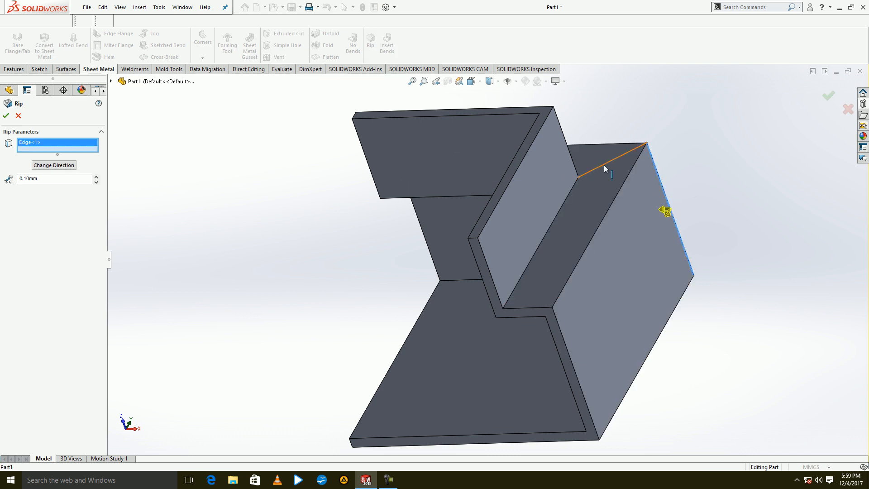
left_click(610, 161)
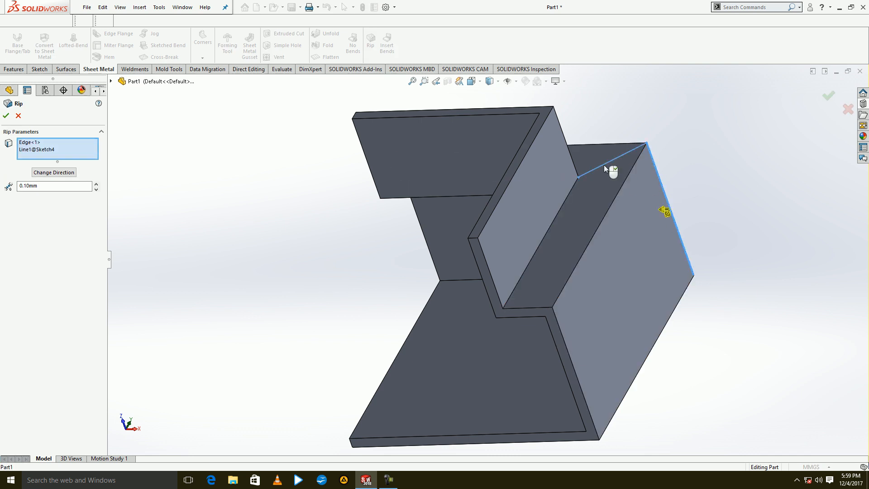
left_click(568, 144)
left_click(7, 117)
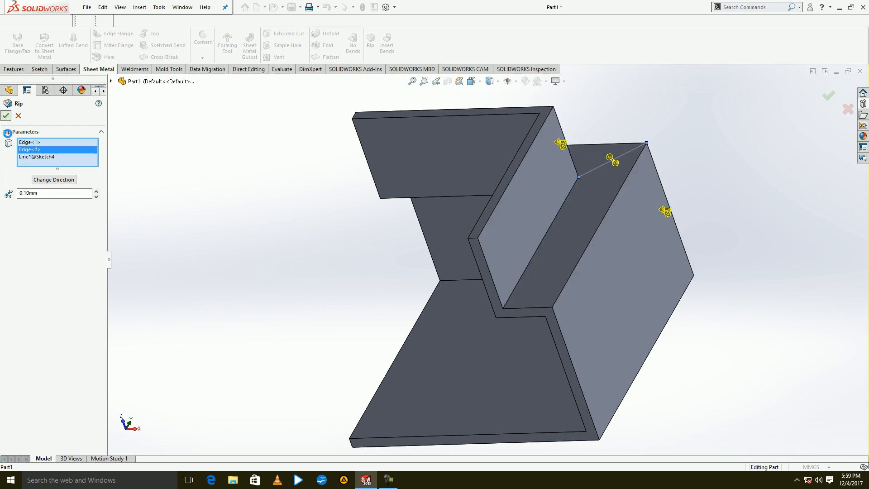
Insert sheet metal bends with a 5 mm bend radius, using the step face beside the raised block as the fixed face.
left_click(388, 54)
left_click(567, 251)
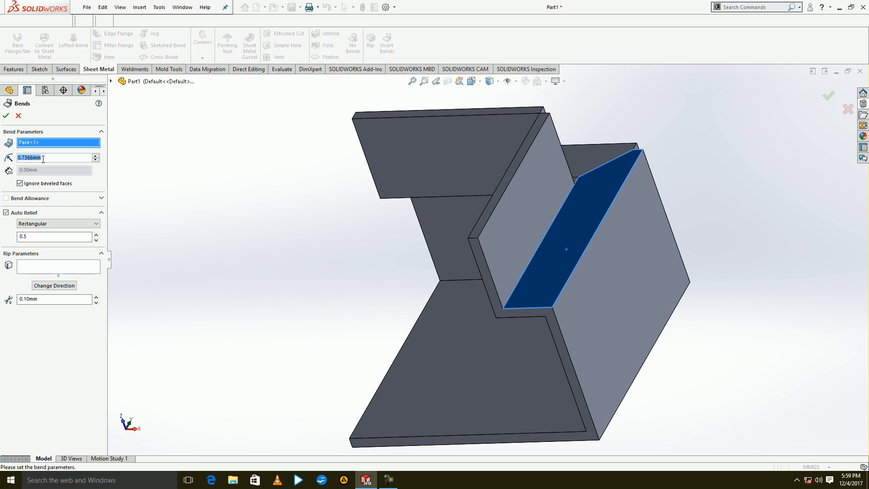
type("5.00mm")
key("Return")
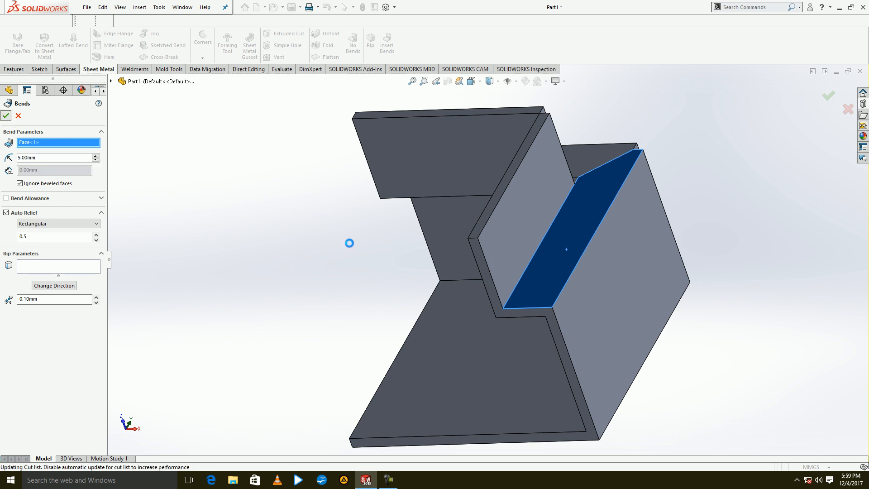
left_click(488, 238)
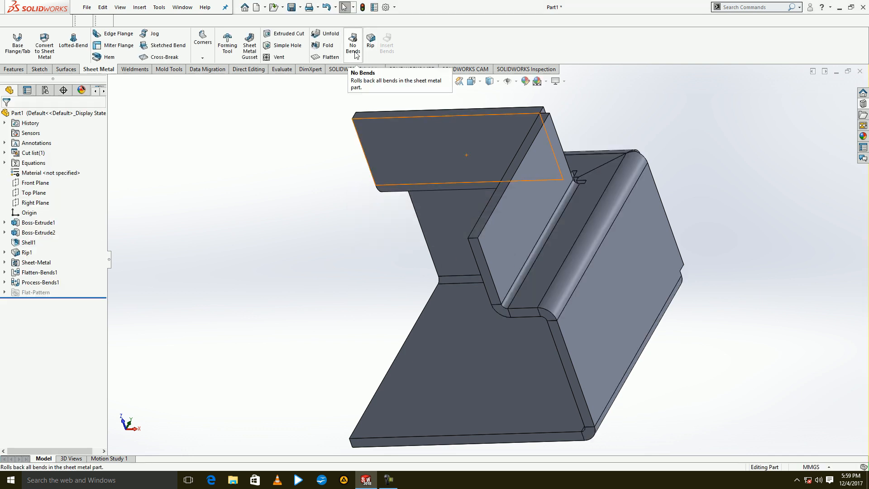
Undo a trial rollback of all bends and flatten the sheet metal part.
left_click(354, 50)
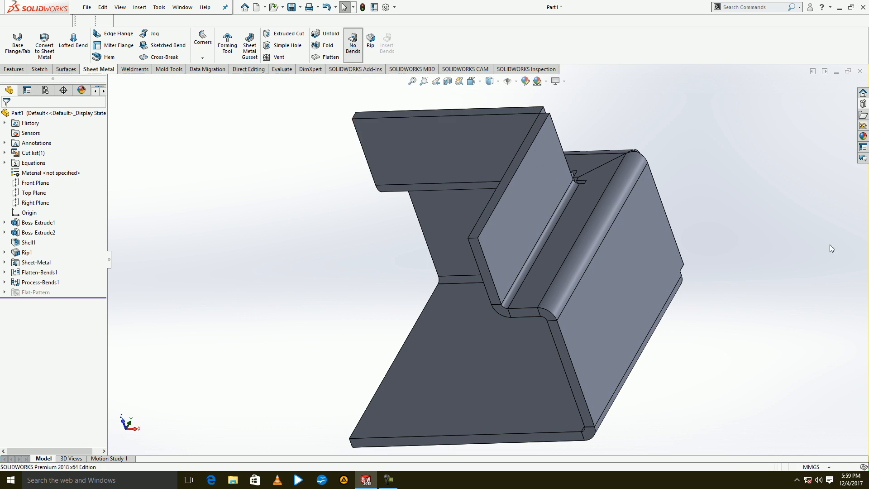
left_click(326, 7)
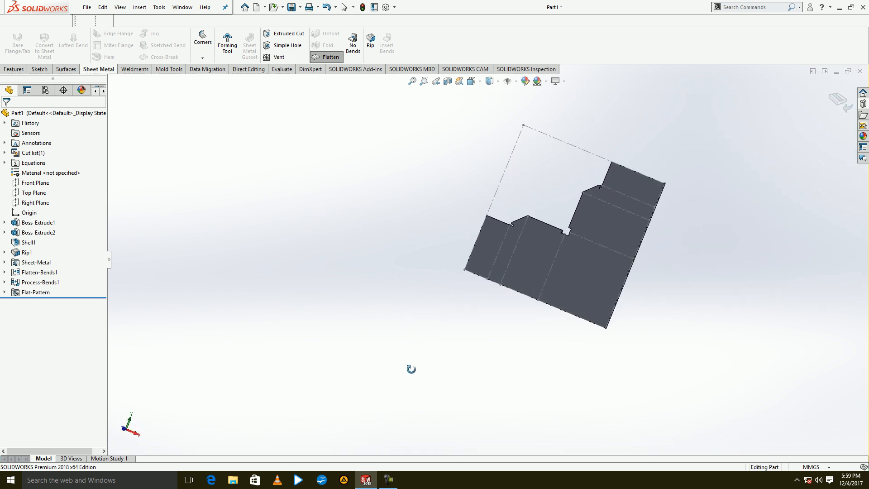
Measure the distance between the two end corners of the flat pattern's long right edge.
left_click(286, 73)
left_click(49, 46)
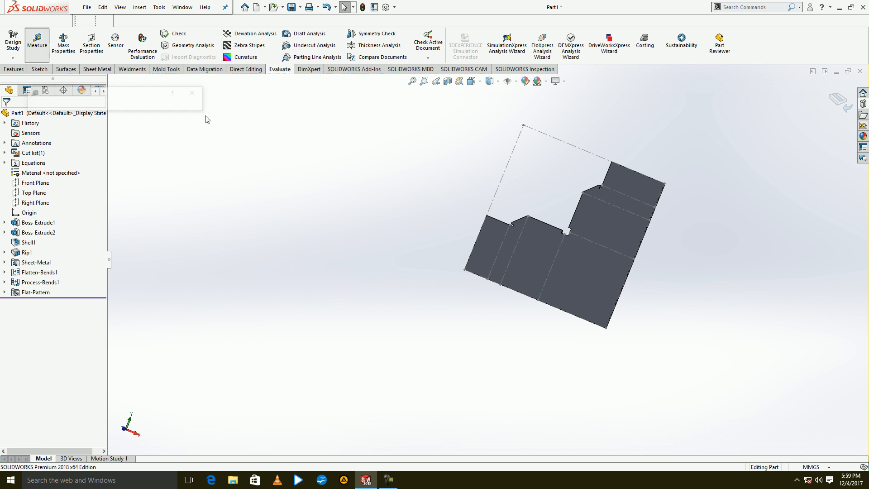
left_click(664, 183)
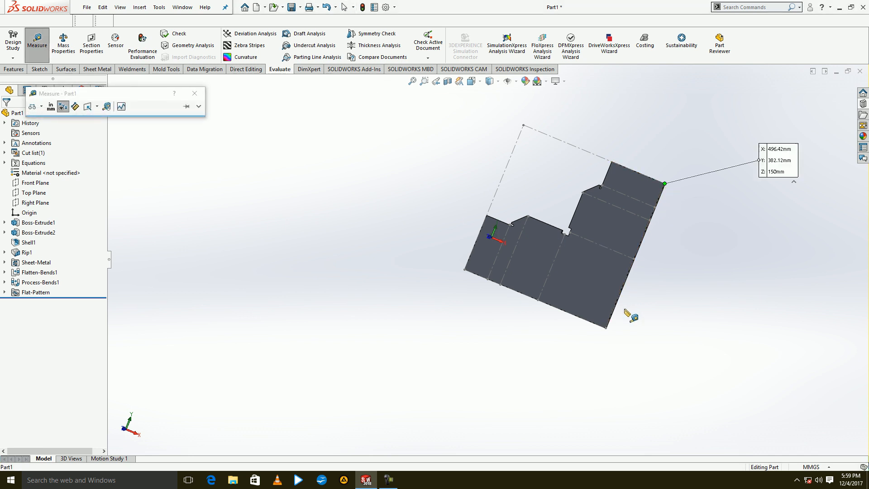
left_click(606, 328)
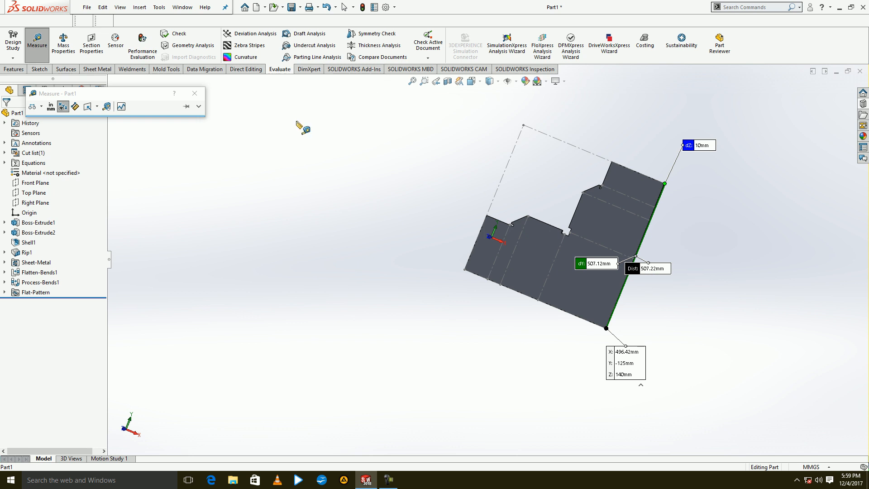
left_click(194, 94)
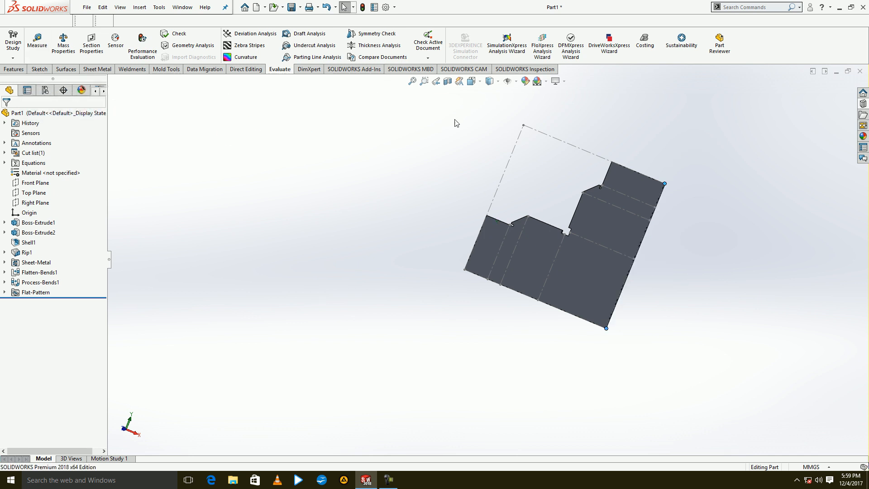
Close the flattened part without saving it and create a new part.
left_click(860, 71)
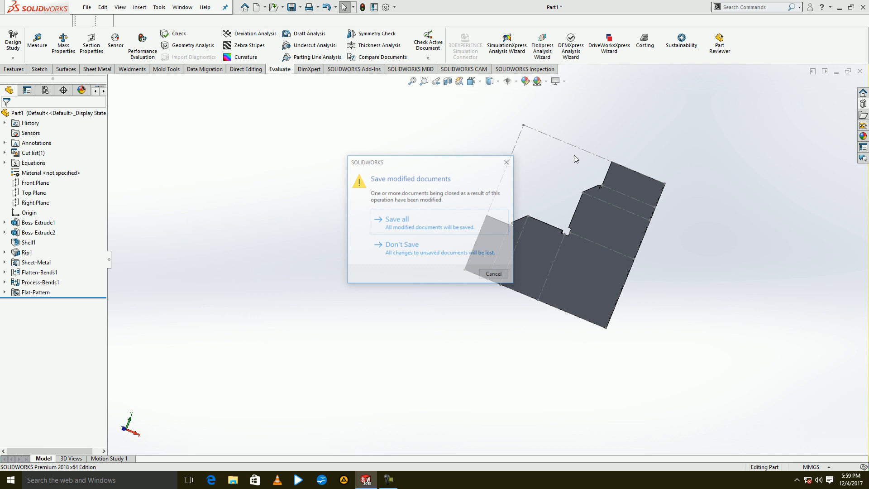
left_click(426, 251)
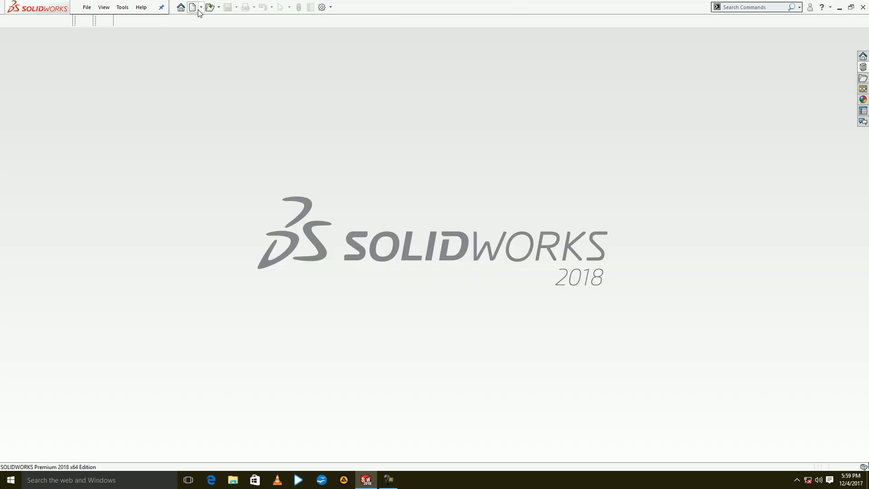
left_click(197, 9)
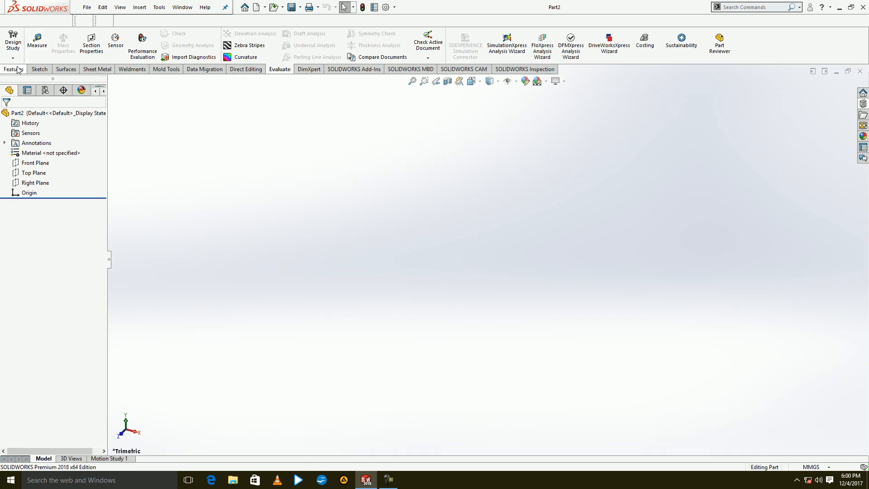
Sketch a stepped line profile on the Front Plane: a horizontal line, a slope about 82 mm long rising from it, and an upper horizontal line.
left_click(20, 69)
left_click(17, 43)
left_click(370, 156)
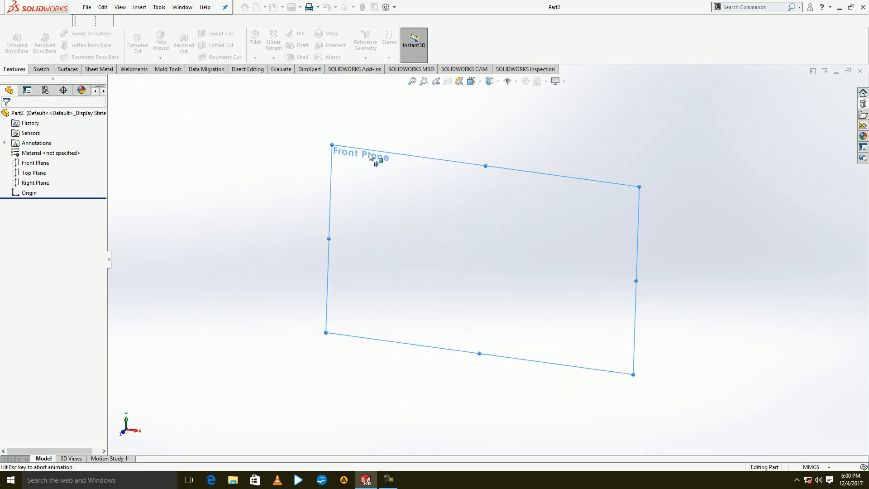
key("l")
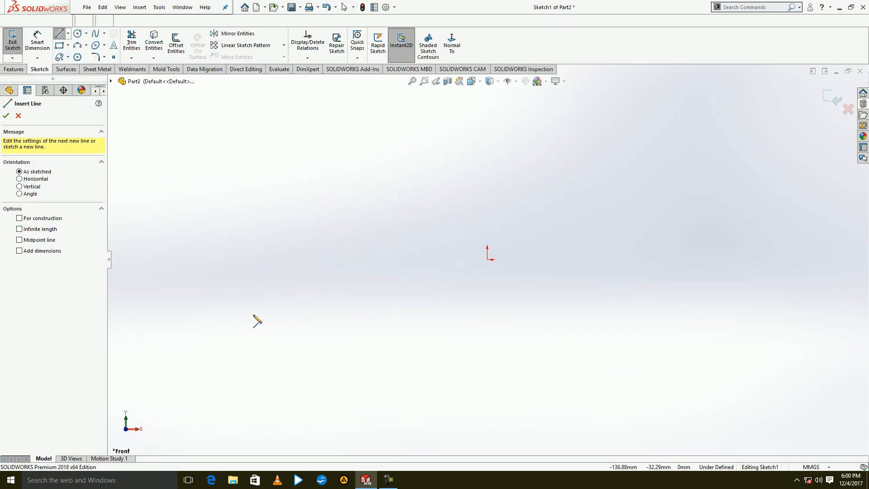
left_click(254, 314)
left_click(434, 314)
left_click(535, 218)
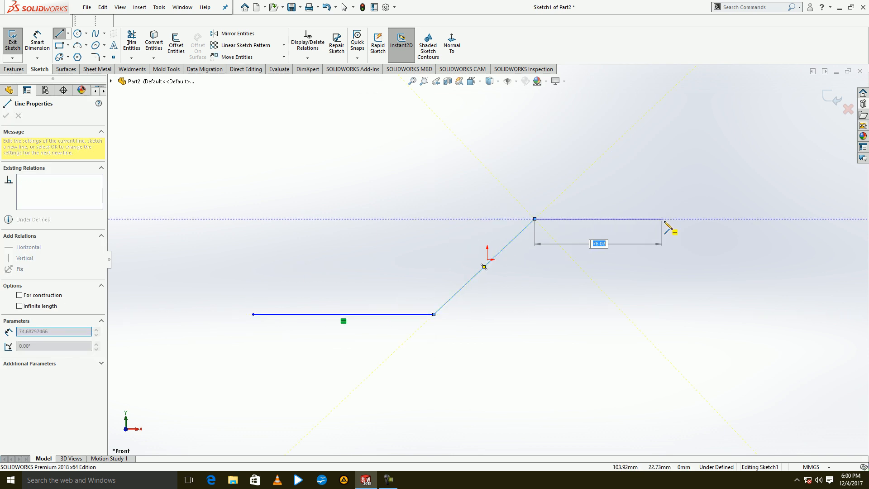
left_click(687, 219)
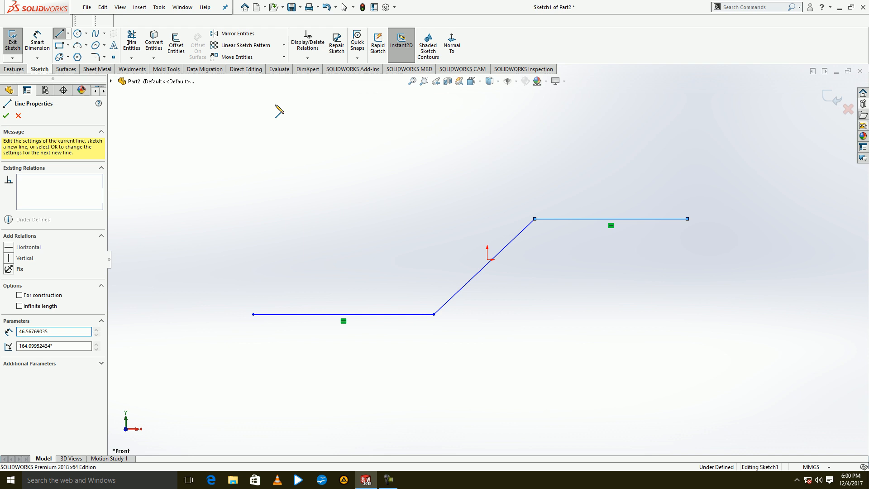
Fillet both corners of the stepped line profile with a 50 mm radius.
left_click(105, 57)
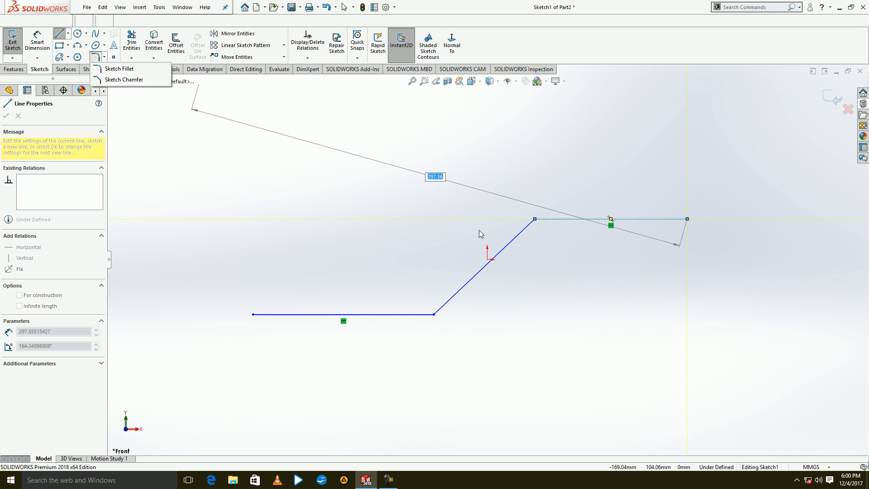
left_click(118, 68)
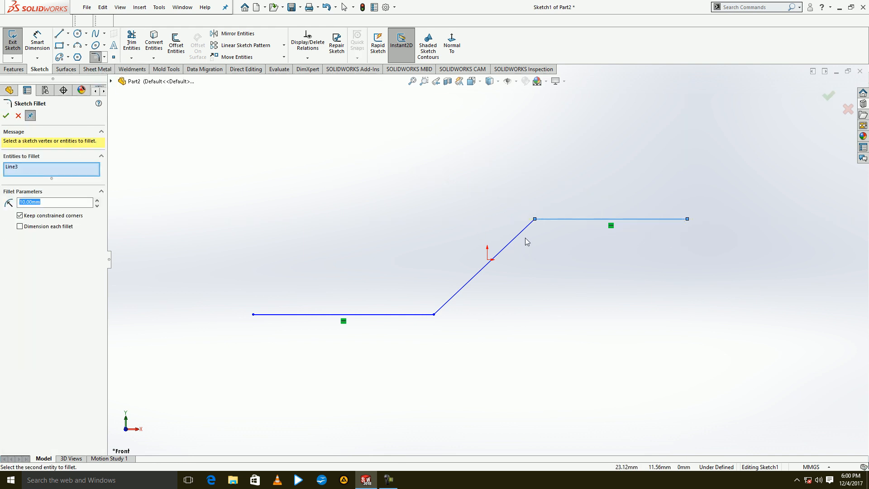
left_click(524, 235)
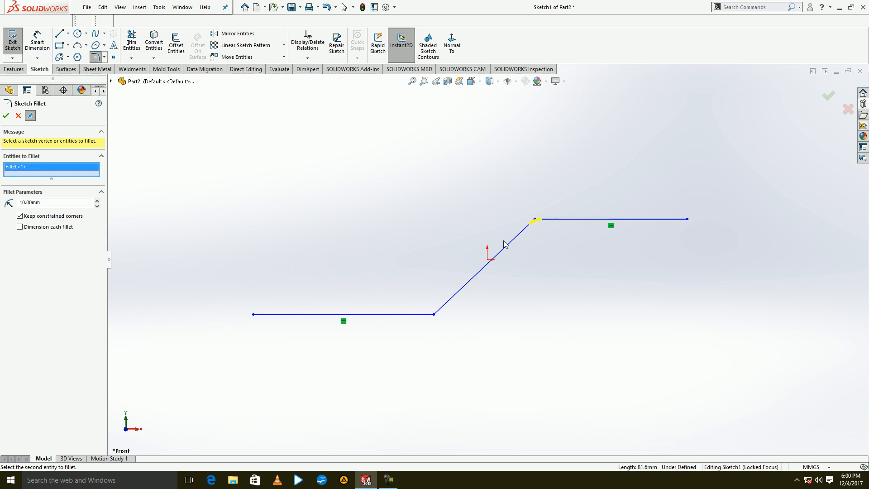
left_click(441, 309)
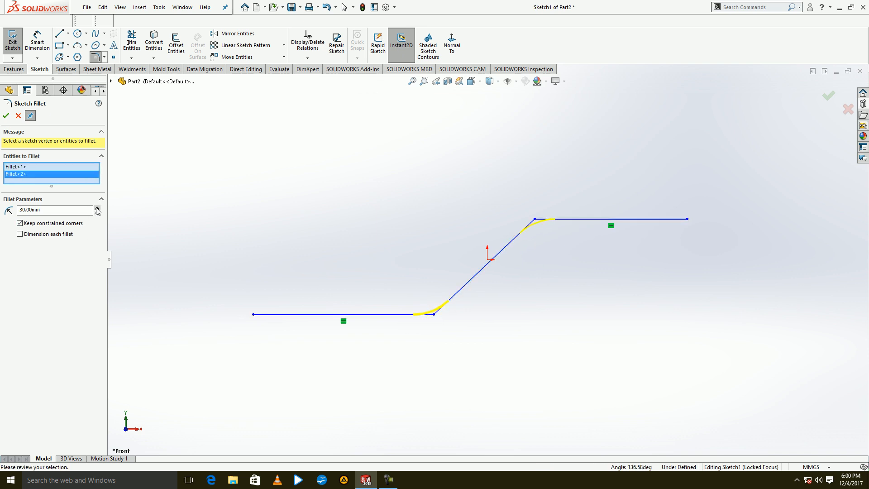
left_click(6, 116)
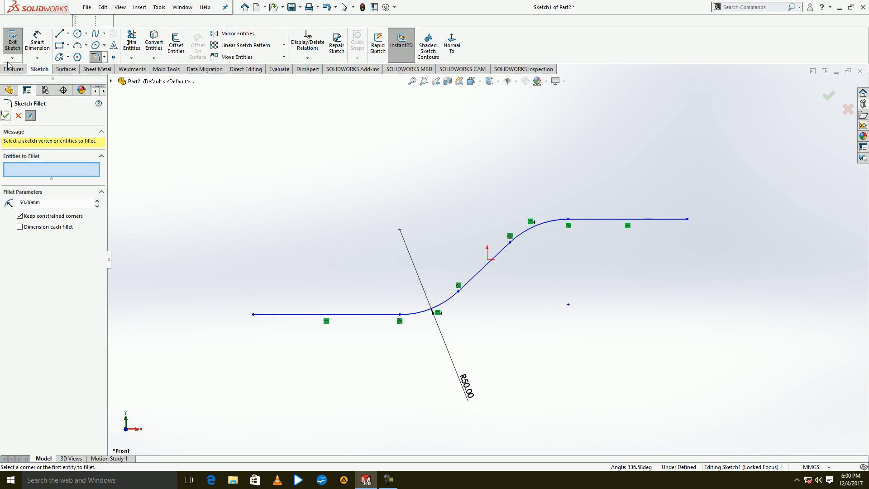
Extrude the open profile as a 10 mm thick thin feature to a depth of 168 mm.
left_click(17, 41)
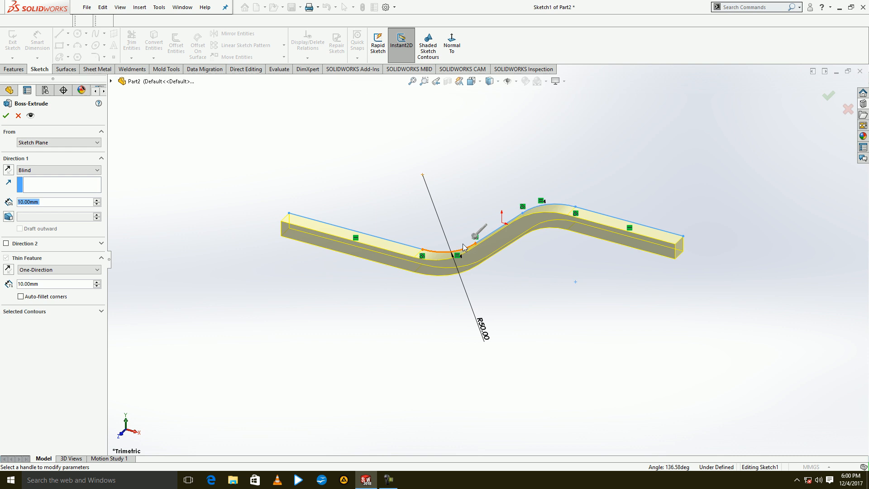
left_click_drag(474, 236, 388, 331)
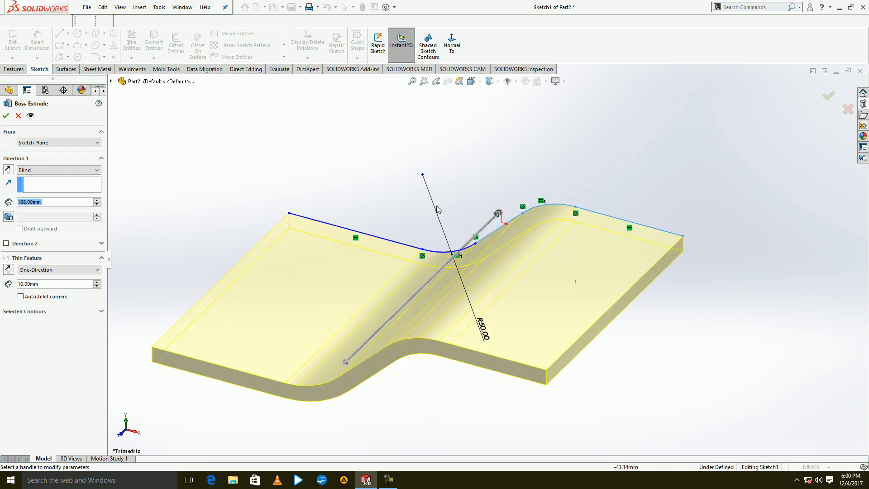
left_click(6, 115)
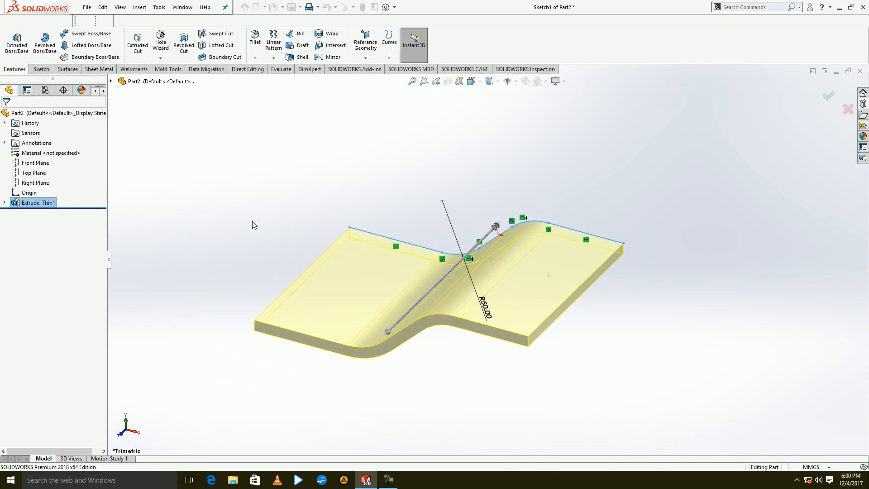
Convert the part to sheet metal 5 mm thick with the lower flat face fixed and all bends collected, and flatten it.
middle_click_drag(270, 232, 310, 210)
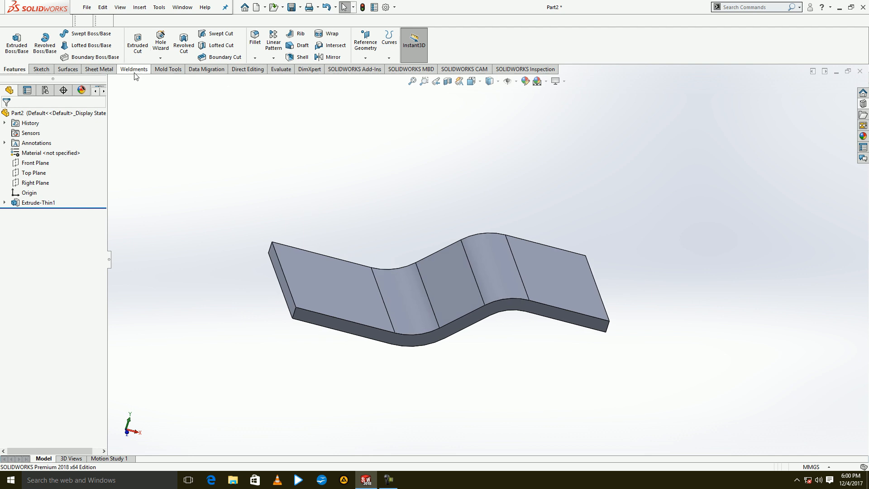
left_click(99, 72)
left_click(50, 48)
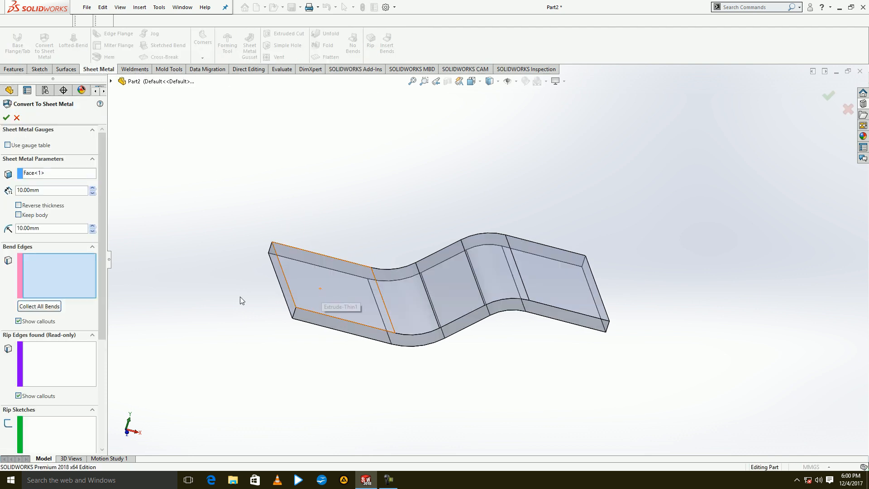
left_click(279, 298)
left_click(48, 307)
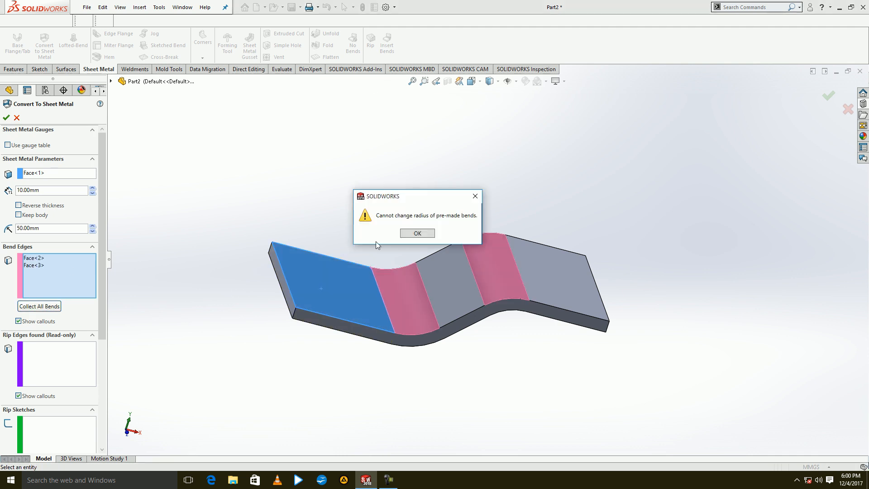
left_click(410, 236)
triple_click(43, 191)
type("5")
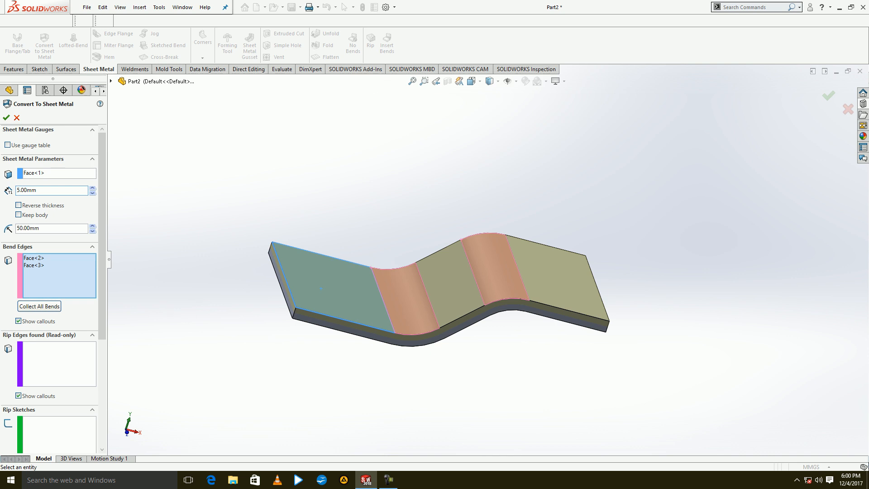
left_click(6, 118)
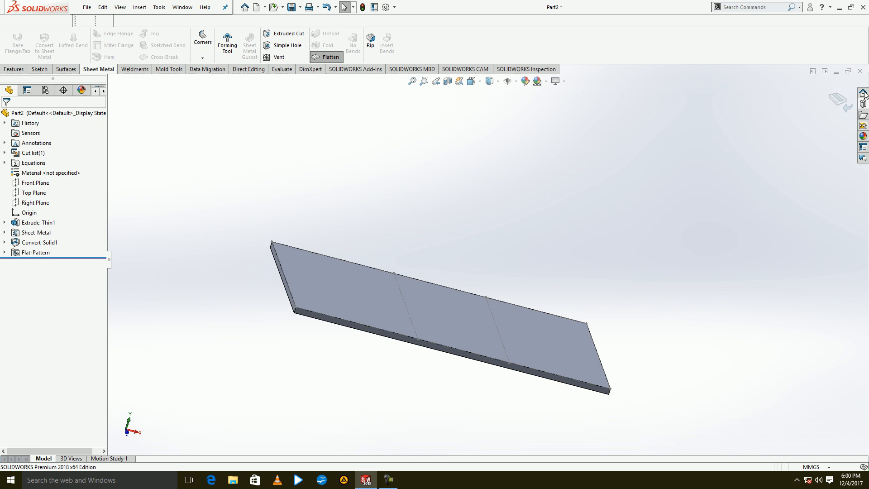
Close the flattened stepped sheet without saving and start a new part document.
left_click(860, 71)
left_click(397, 256)
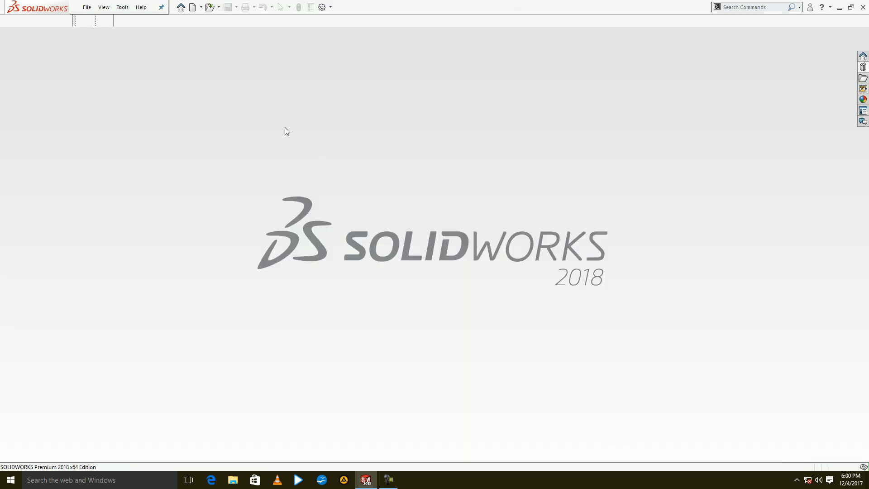
key("ctrl+n")
double_click(333, 163)
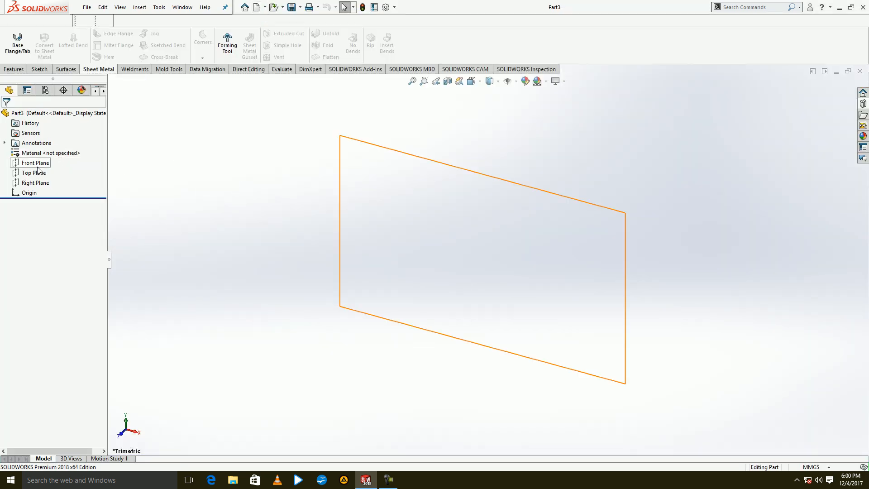
Sketch a 200 by 200 mm center rectangle at the origin on the Front Plane and trim away its construction diagonals.
left_click(37, 163)
right_click(196, 157)
left_click(213, 134)
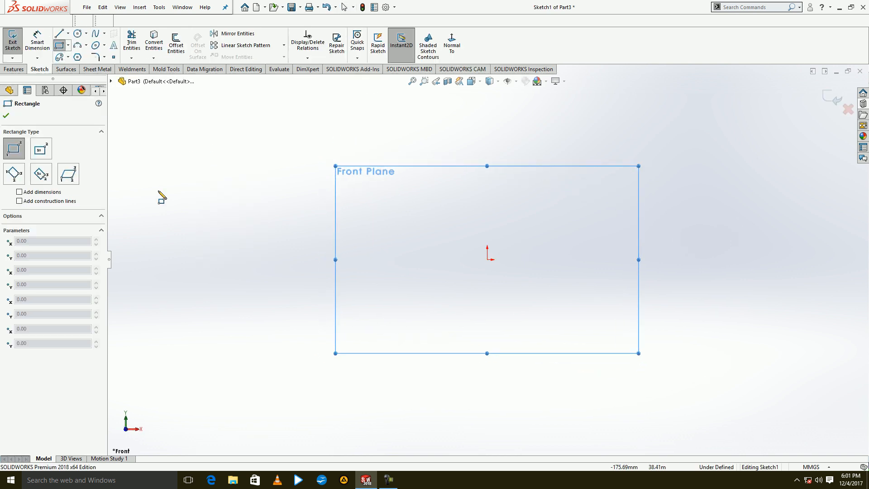
left_click(41, 150)
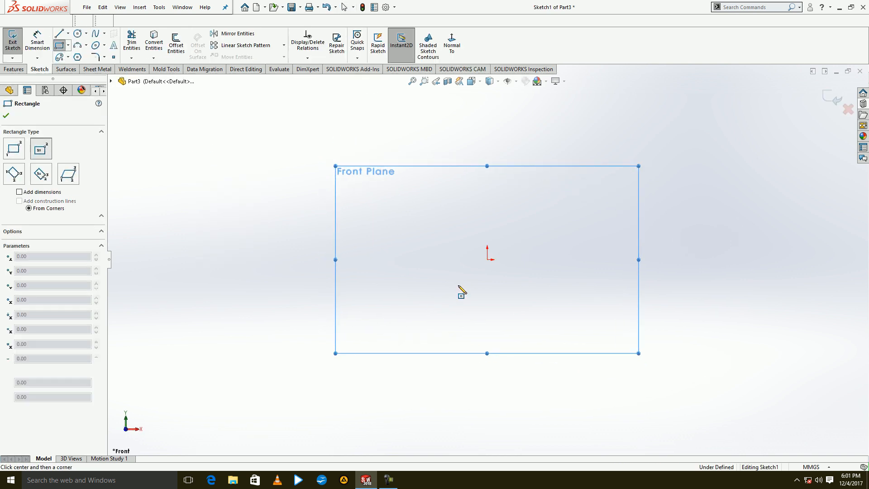
left_click(487, 259)
type("200")
key("Tab")
type("200")
key("Return")
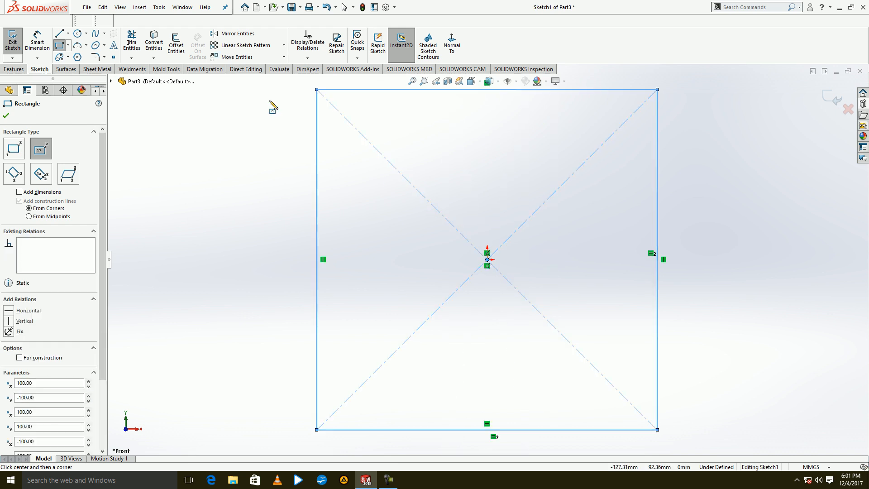
left_click(132, 42)
left_click_drag(426, 269, 495, 176)
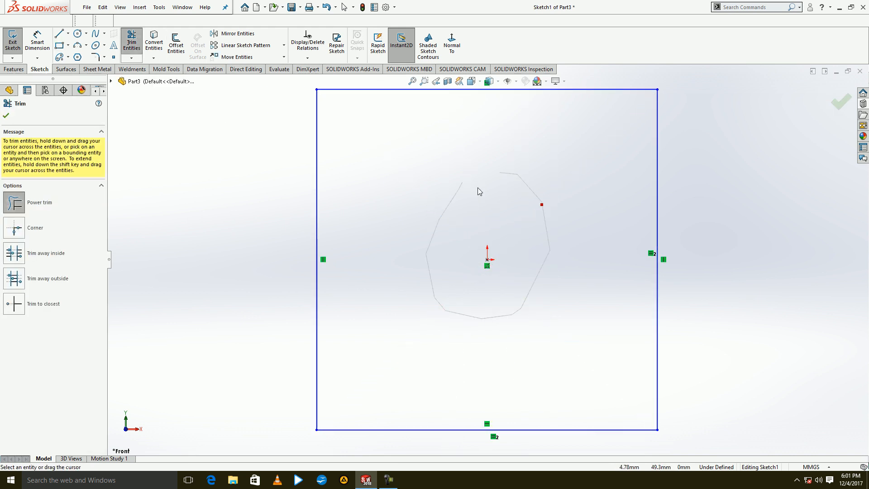
Try 50 mm fillets on the square's two upper corners and undo them.
key("z")
left_click(96, 57)
mouse_move(606, 126)
left_mouse_down()
mouse_move(593, 149)
mouse_move(353, 212)
left_mouse_up()
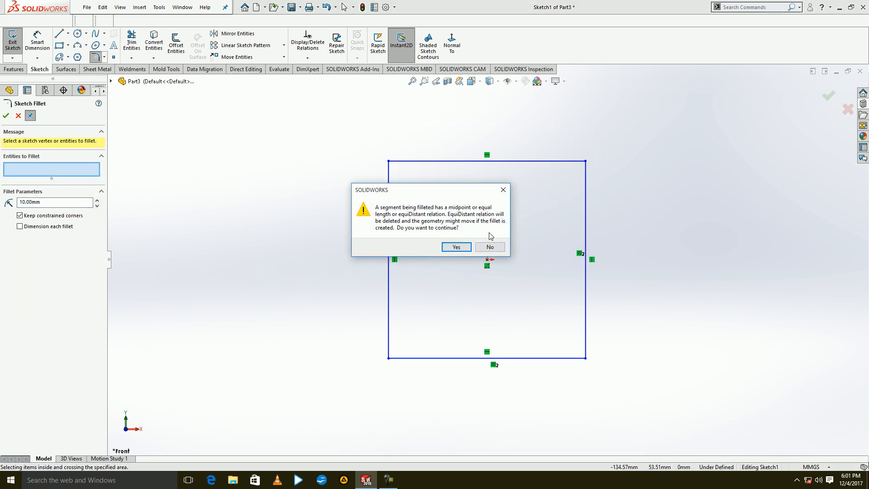
left_click(456, 247)
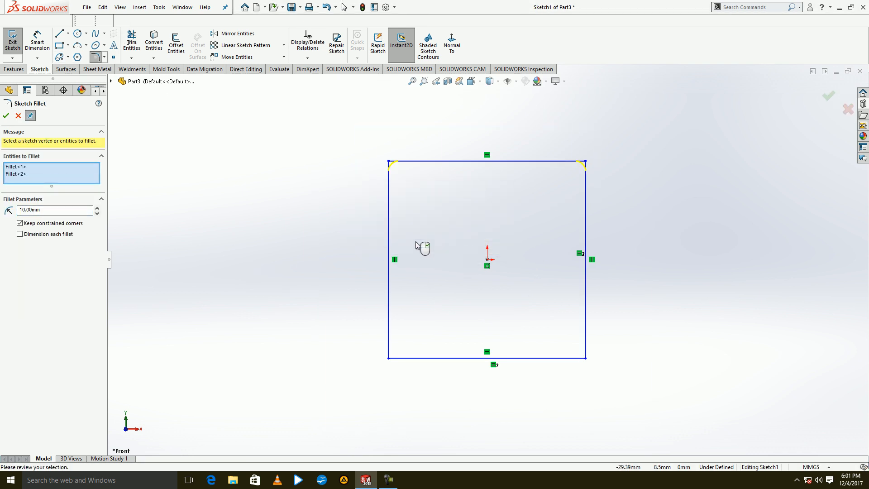
left_click(97, 207)
left_click(6, 116)
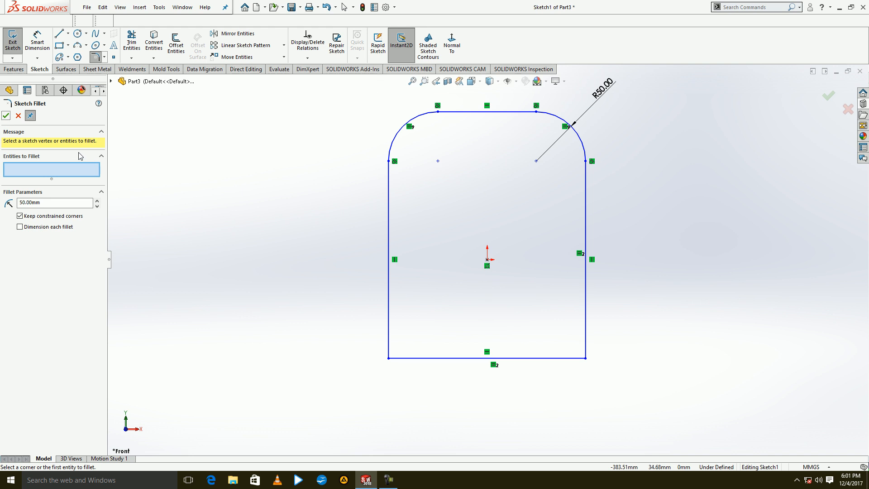
key("ctrl+z")
left_click(168, 164)
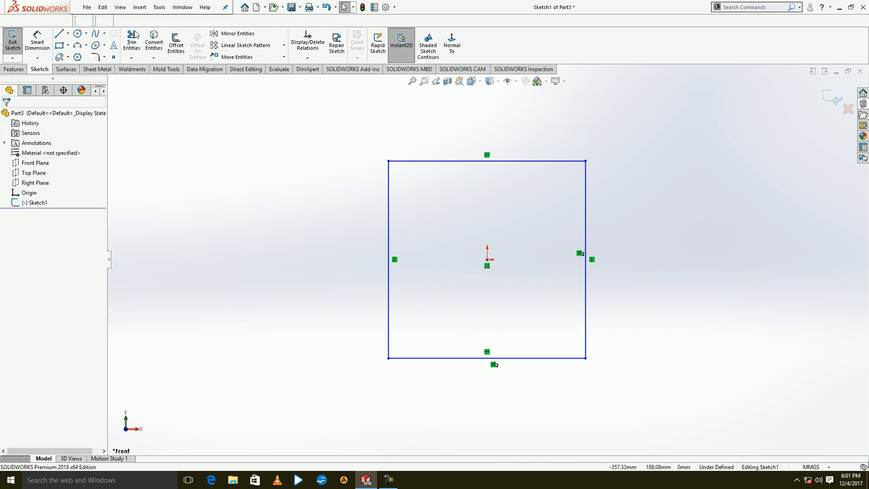
Trim away the square's bottom side, fillet the two upper corners with a 50 mm radius, and exit the sketch.
left_click(134, 39)
left_click_drag(533, 308, 541, 407)
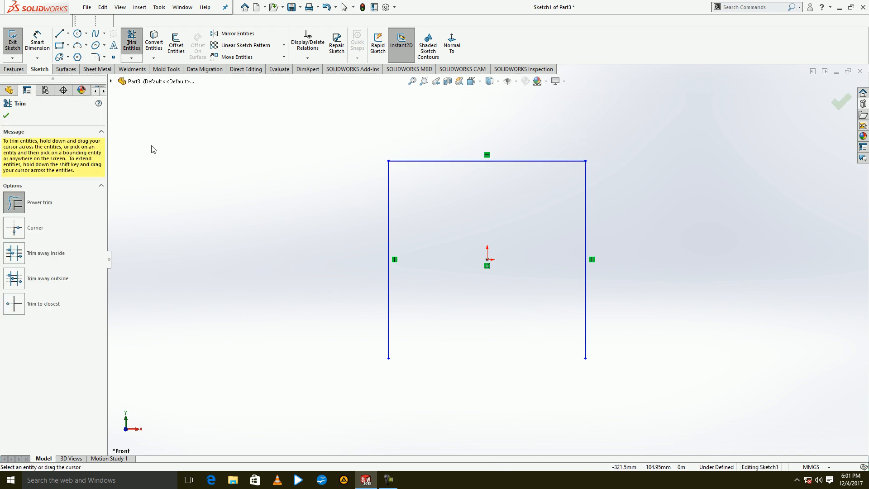
left_click(95, 56)
left_click_drag(613, 135, 418, 188)
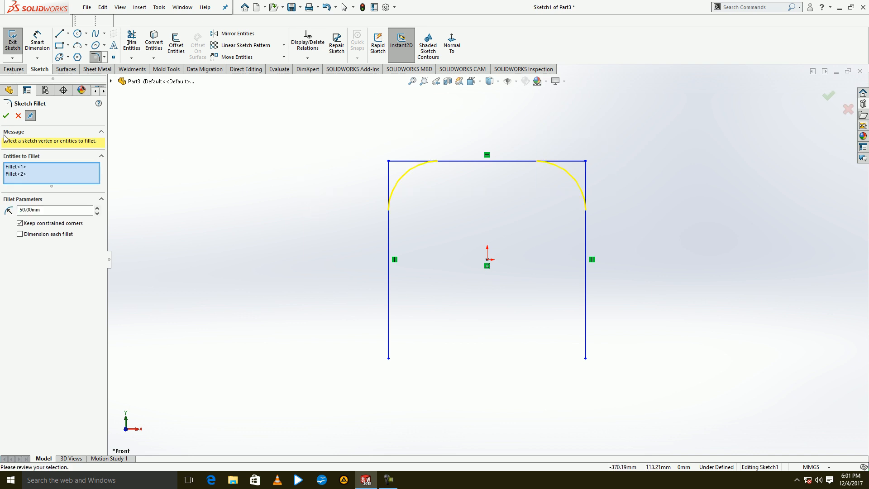
left_click(7, 117)
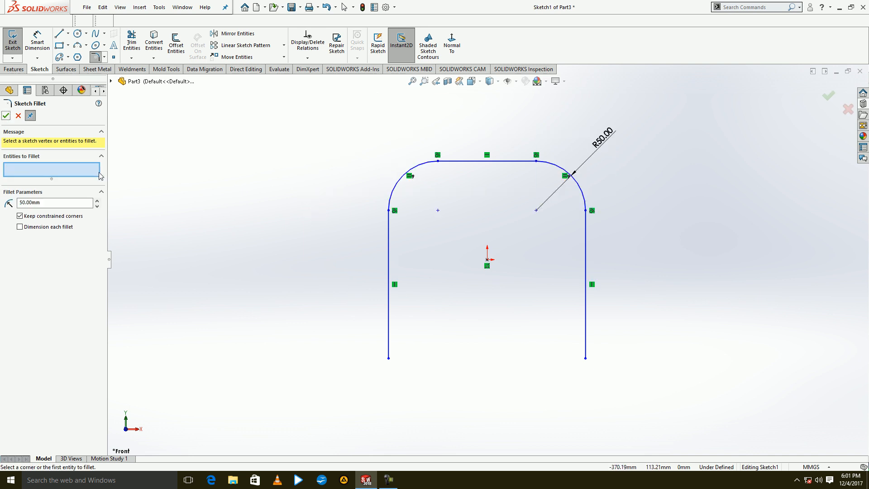
left_click(13, 41)
Create a reference plane offset 250 mm from the Front Plane.
left_click(45, 164)
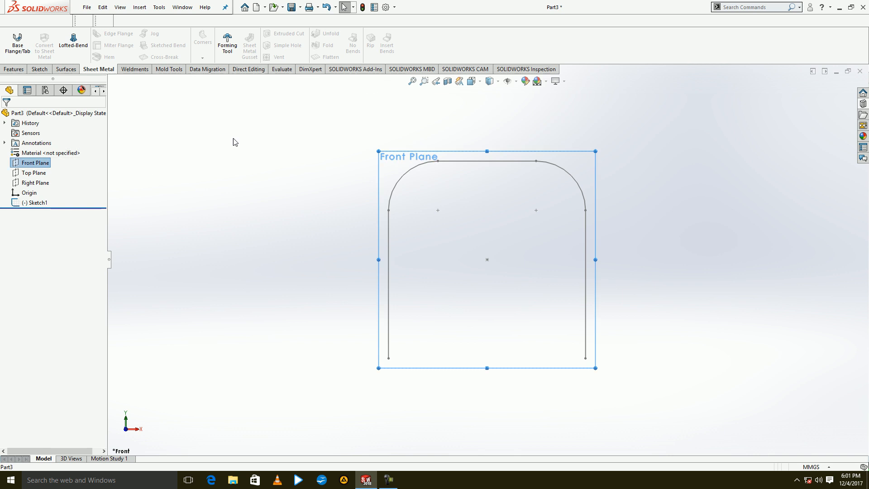
left_click(13, 71)
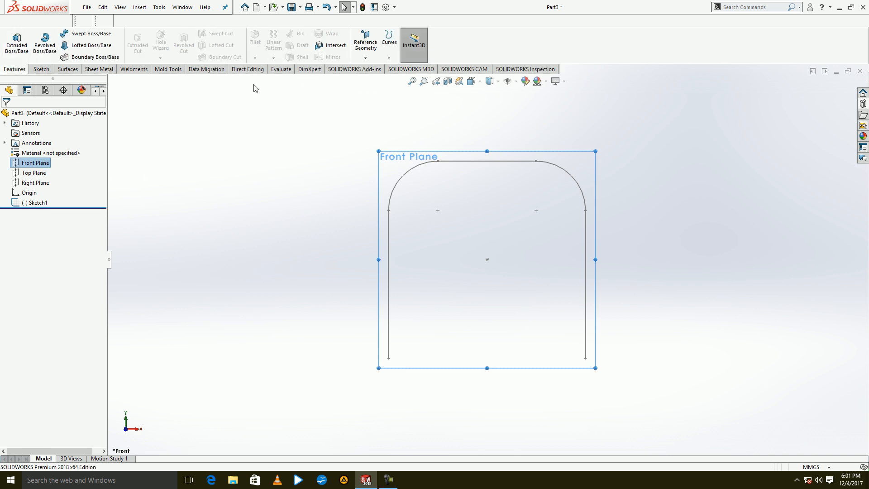
left_click(366, 58)
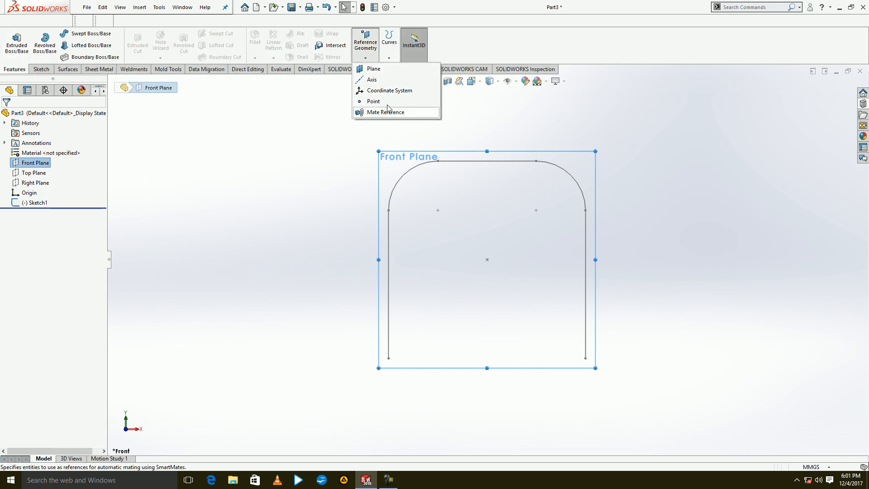
left_click(375, 71)
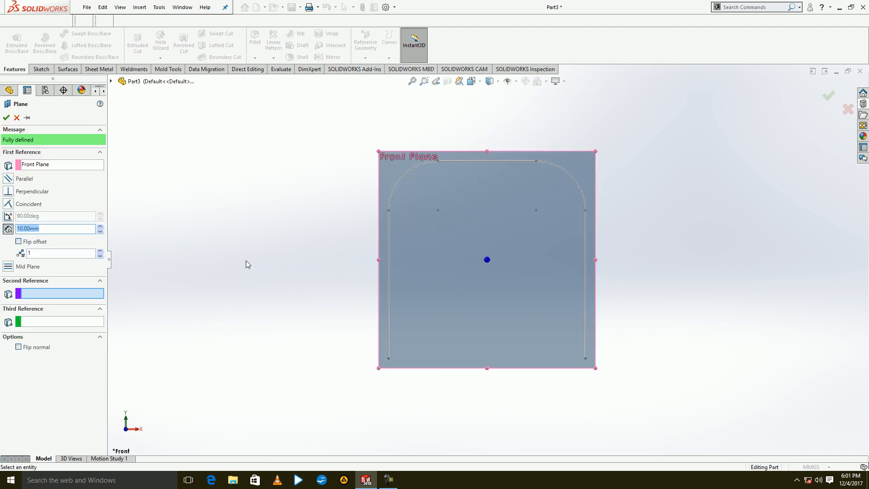
key("Return")
left_click(11, 119)
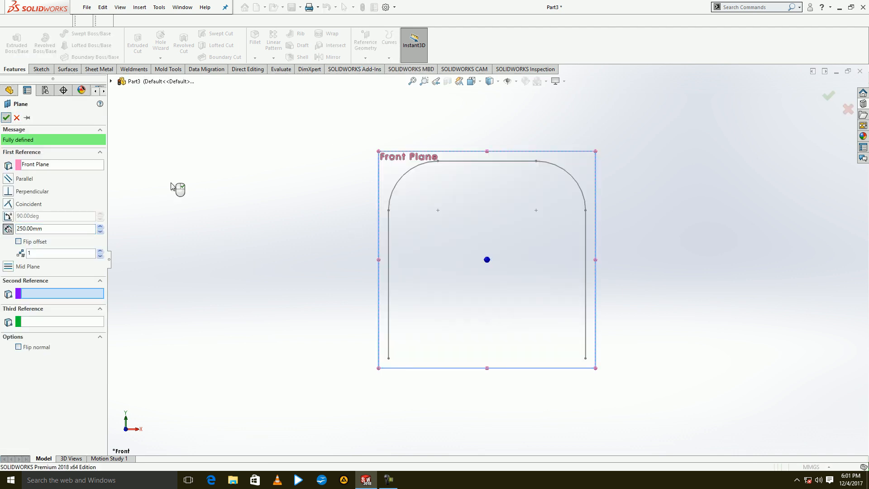
Accept the offset plane and sketch a 150 mm diameter circle on it, centered at the origin.
right_click(172, 183)
left_click(191, 170)
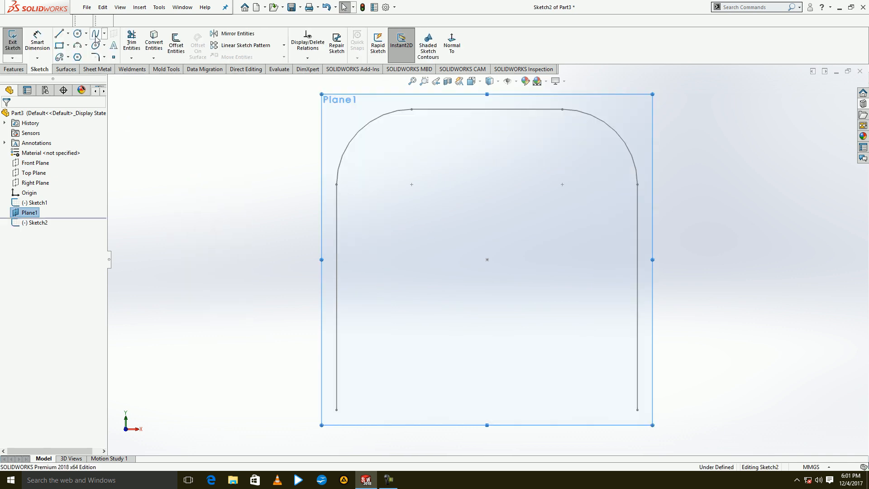
left_click(77, 34)
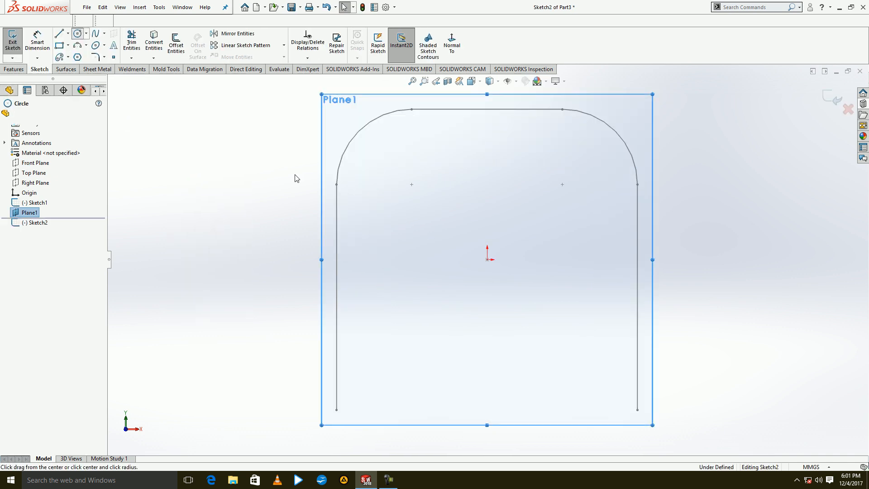
left_click(487, 259)
type("150")
key("Return")
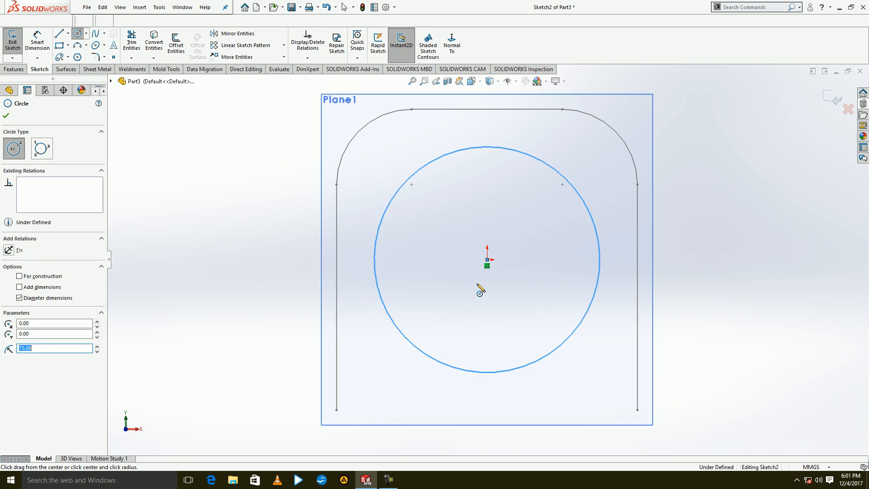
Draw two lines joining the outer profile's lower endpoints to the circle's center.
left_click(58, 33)
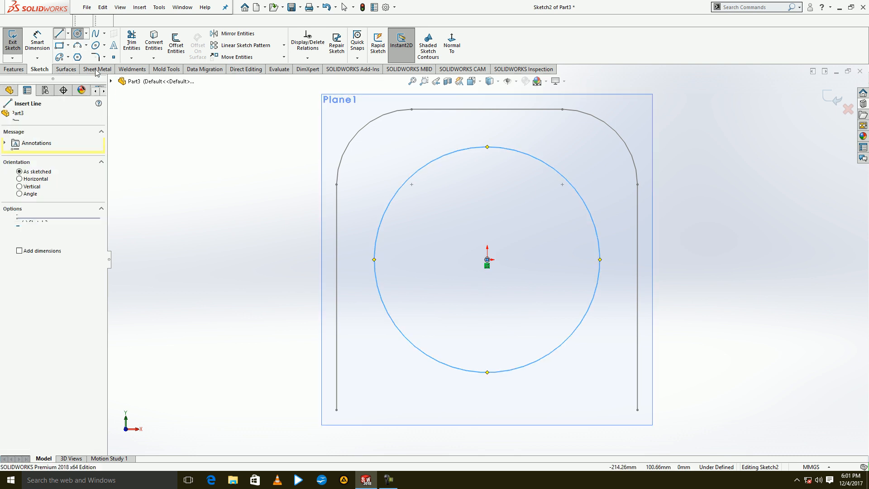
left_click(336, 409)
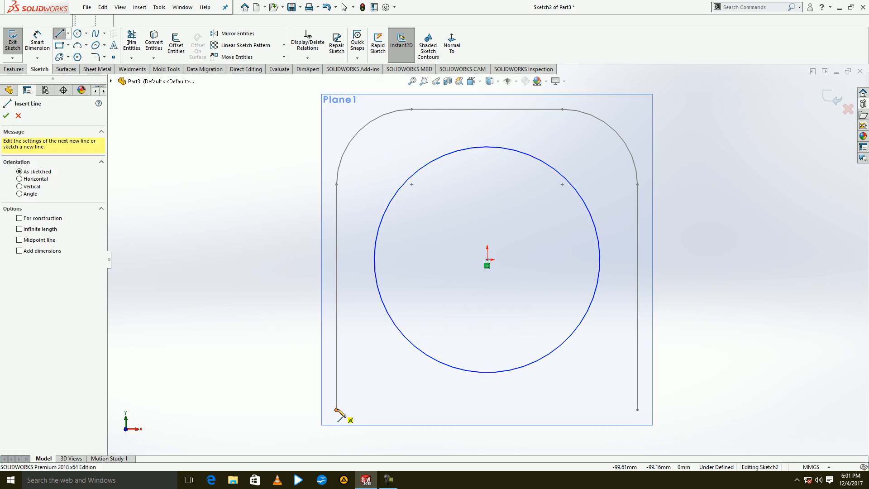
left_click(486, 258)
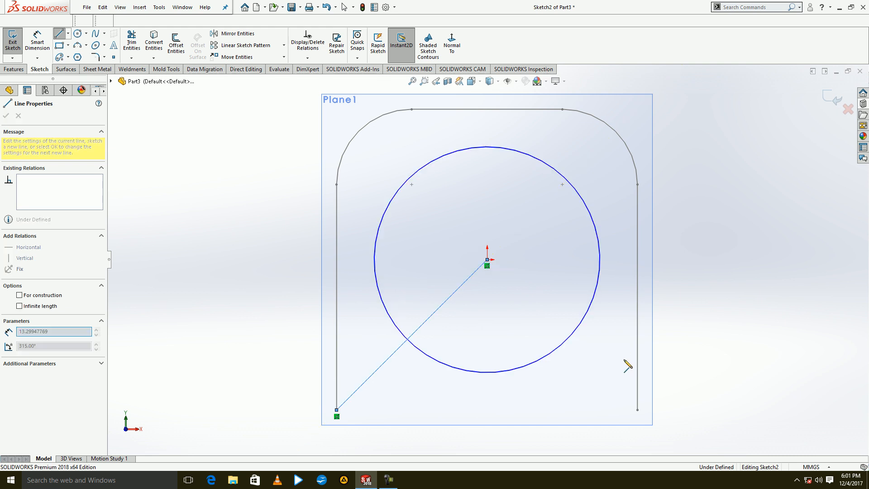
left_click(637, 409)
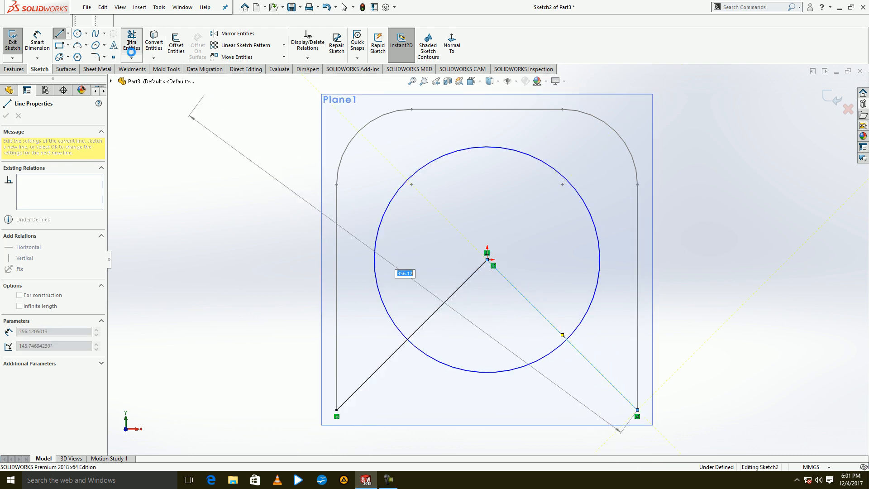
Trim away the circle's lower arc between the two lines along with both lines, and exit the sketch.
left_click(131, 43)
left_click_drag(471, 324, 472, 399)
mouse_move(370, 365)
left_mouse_down()
mouse_move(446, 299)
mouse_move(526, 286)
mouse_move(601, 357)
left_mouse_up()
left_click(841, 101)
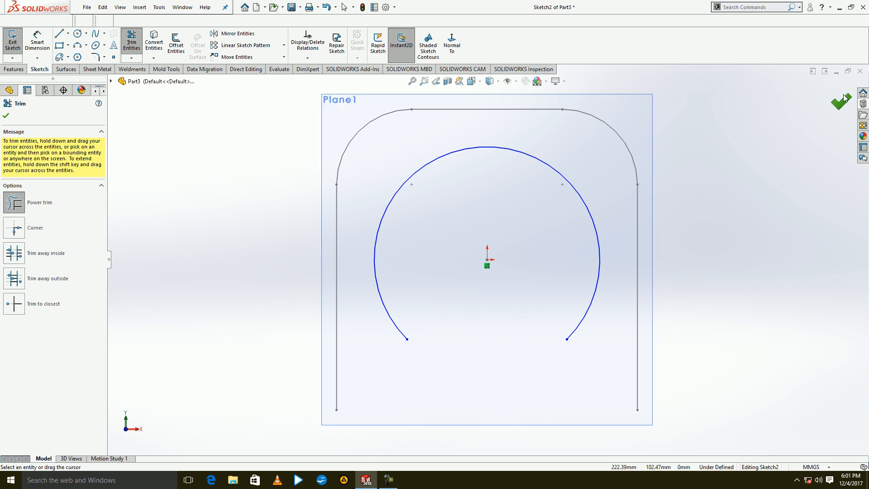
left_click(840, 101)
left_click(726, 205)
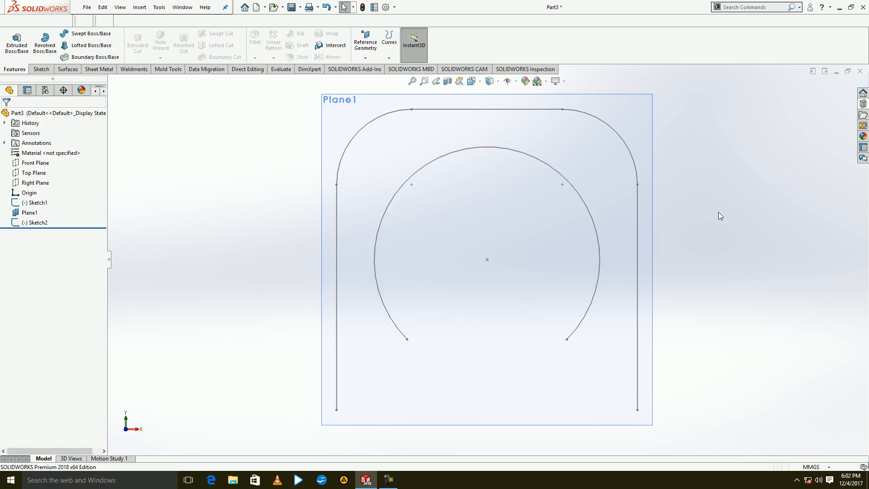
Hide the offset reference plane so only the two open profiles are displayed.
scroll(697, 233, "up", 3)
middle_click_drag(660, 264, 608, 272)
left_click(419, 183)
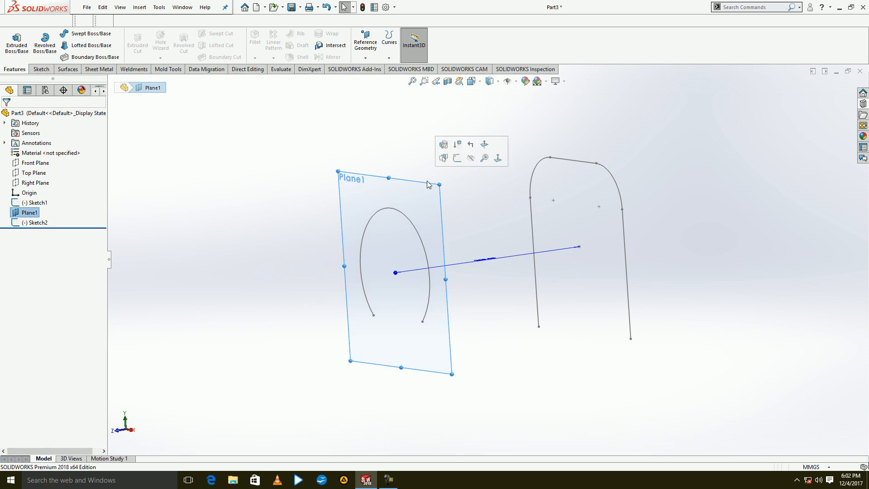
left_click(460, 163)
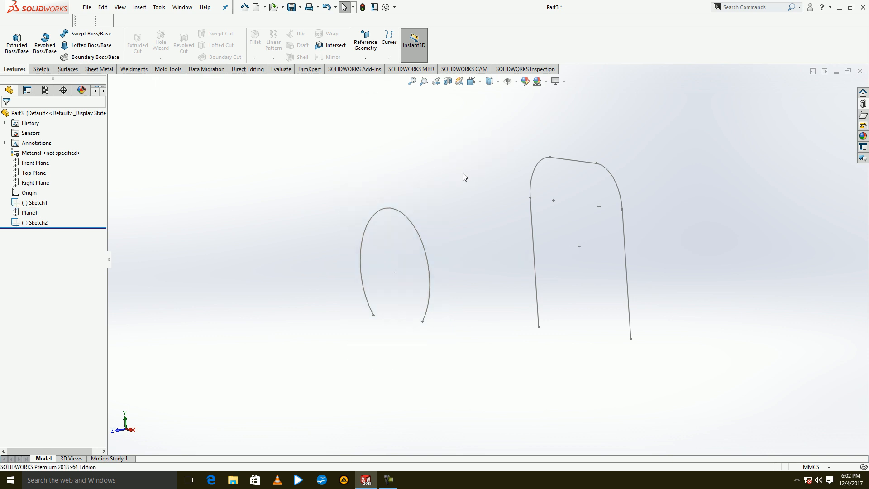
Create a bent Lofted-Bend between the circular arc and the rounded open profile, and flatten it.
left_click(105, 71)
left_click(72, 46)
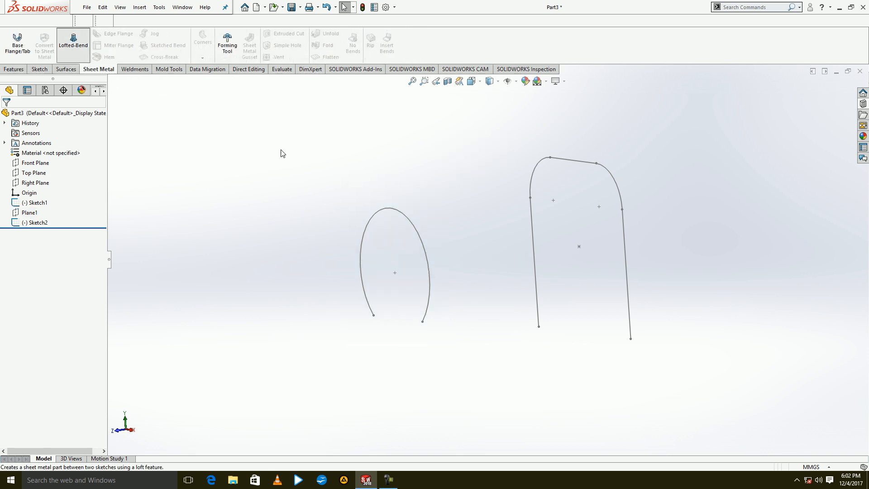
left_click(421, 237)
left_click(583, 167)
left_click(827, 99)
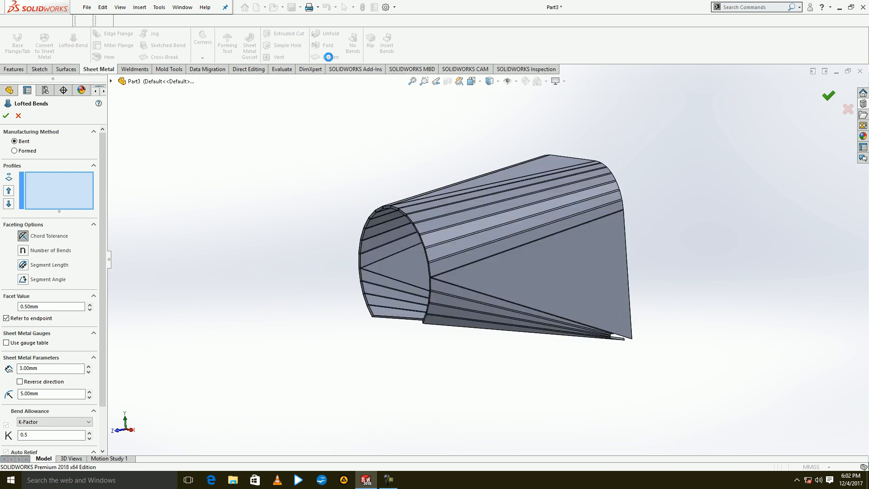
left_click(329, 57)
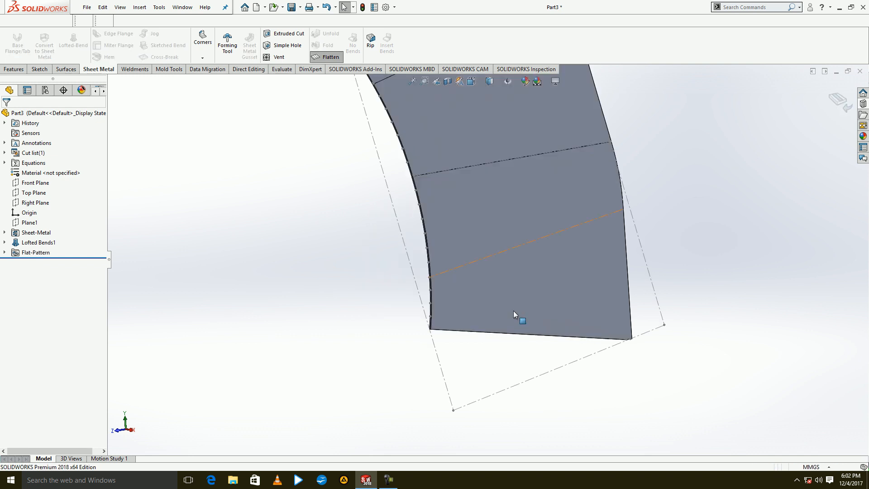
Close the lofted part and create a new part document.
left_click(860, 71)
left_click(430, 243)
left_click(193, 7)
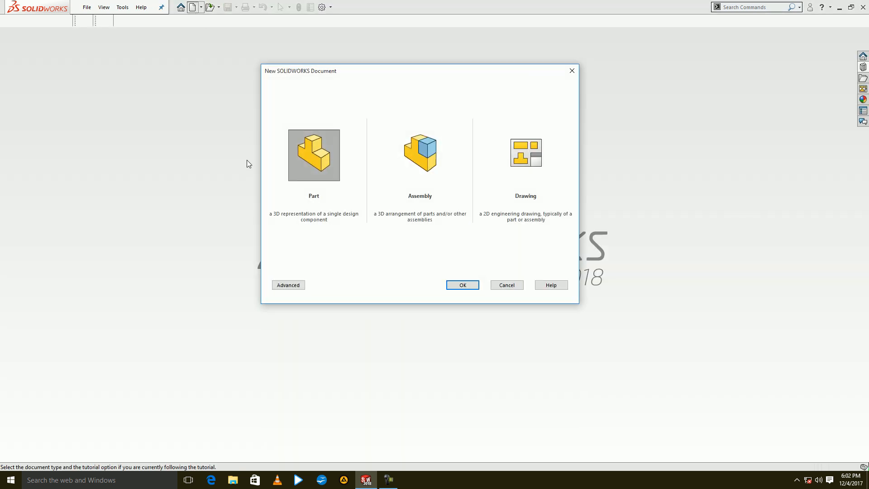
double_click(312, 173)
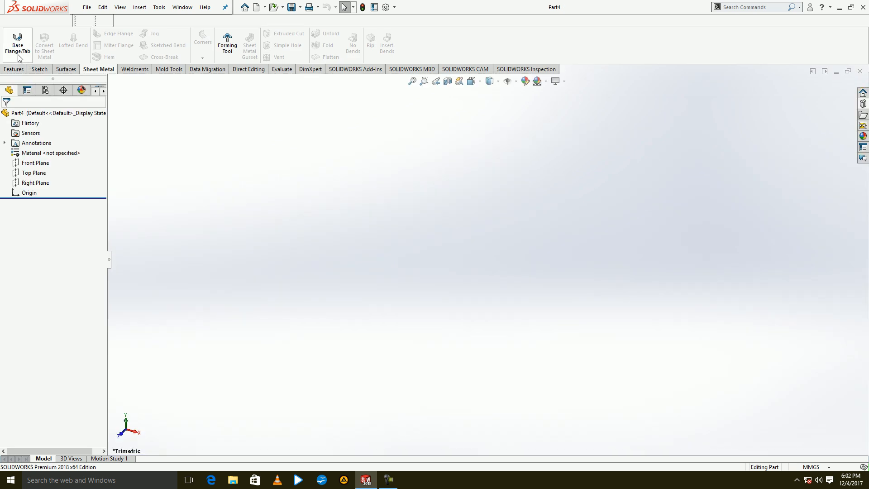
Start a base flange on the Front Plane and sketch its center rectangle at the origin, 300 mm wide and 200 mm high.
left_click(18, 56)
left_click(351, 151)
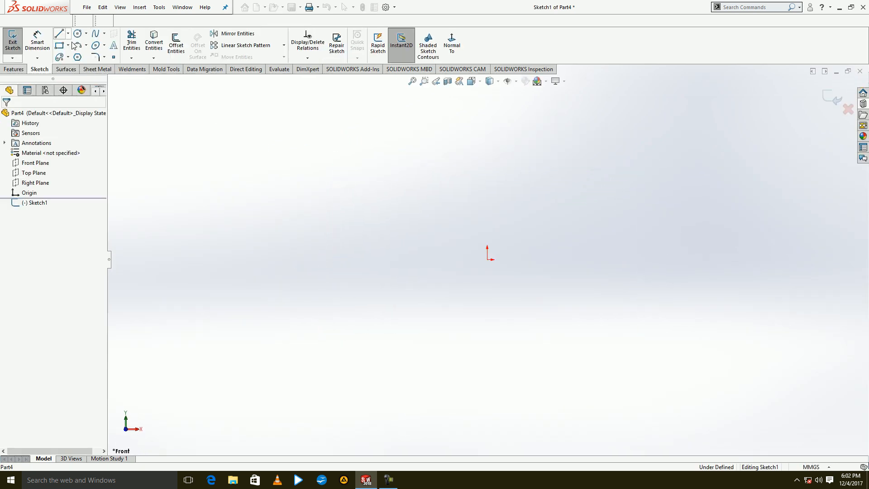
left_click(59, 45)
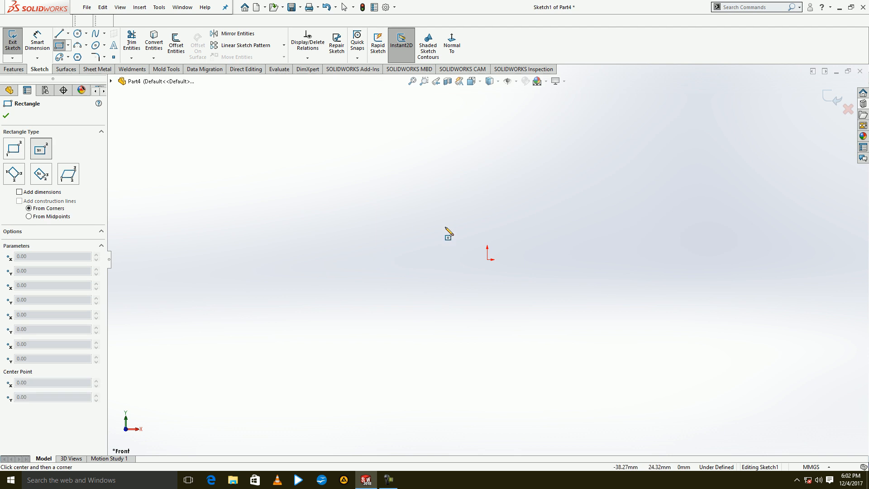
left_click(487, 258)
type("200")
key("Tab")
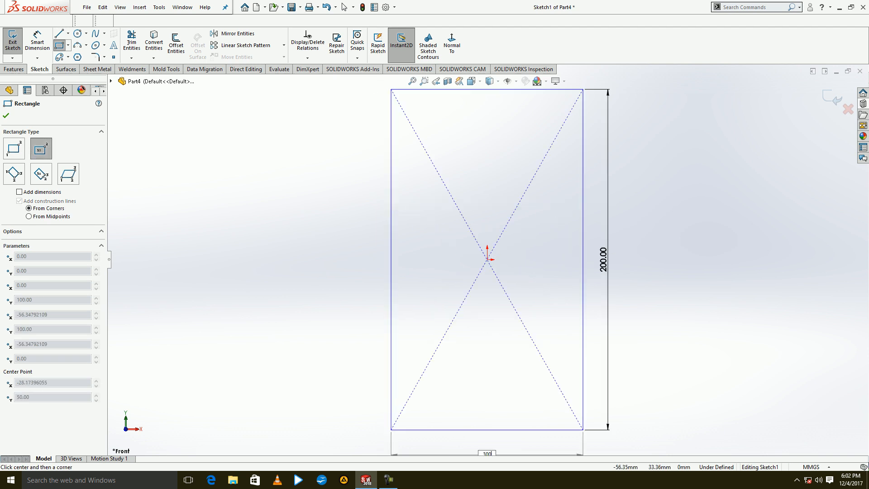
type("300")
key("Return")
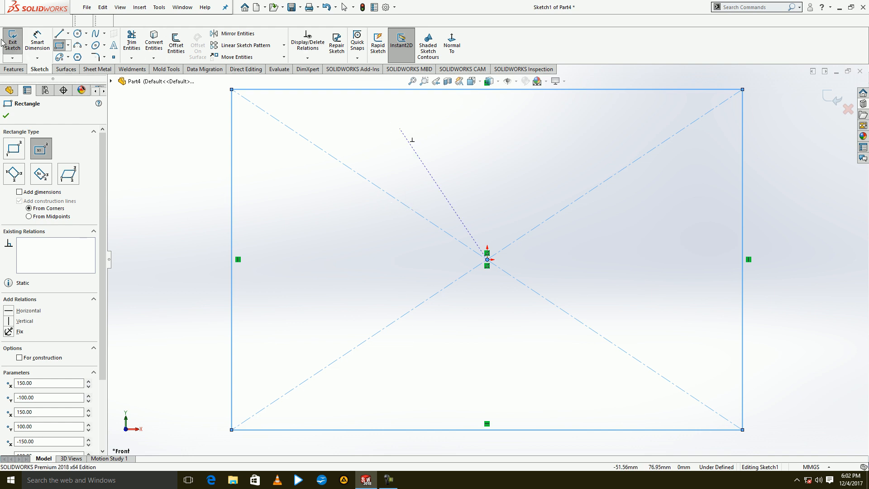
left_click(2, 42)
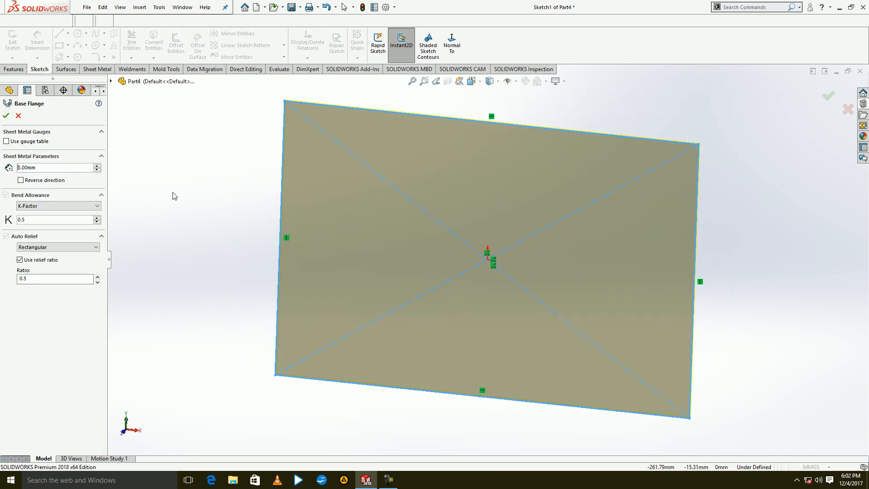
Set the base flange thickness to 5 mm and create the flange.
key("Delete")
type("5")
key("Return")
left_click(6, 115)
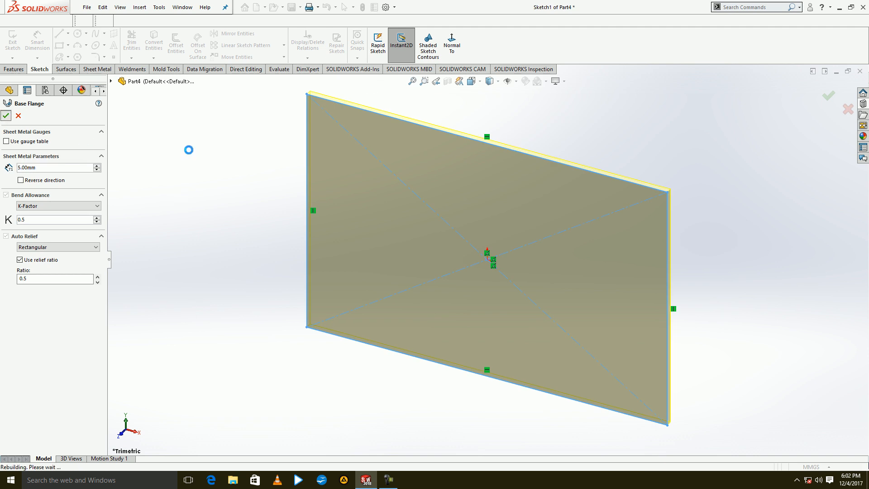
Start an edge flange on the plate's far 300 mm edge, placed upward with a length of 130 mm.
middle_click_drag(304, 259, 344, 9)
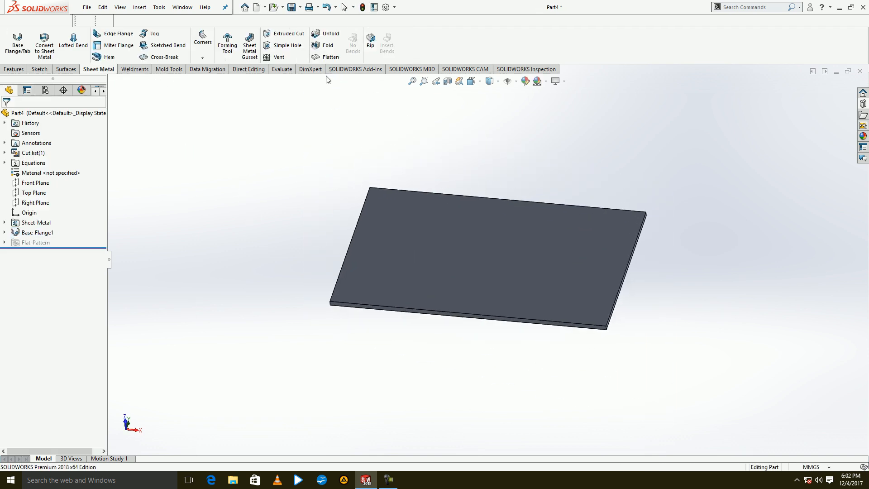
left_click(483, 196)
left_click(481, 107)
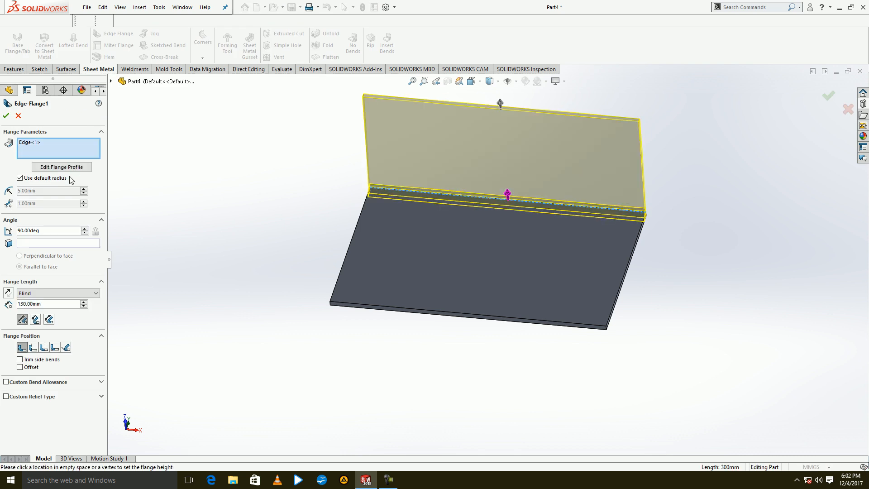
Turn off the default bend radius for the edge flange and look over its angle and length settings.
left_click(20, 178)
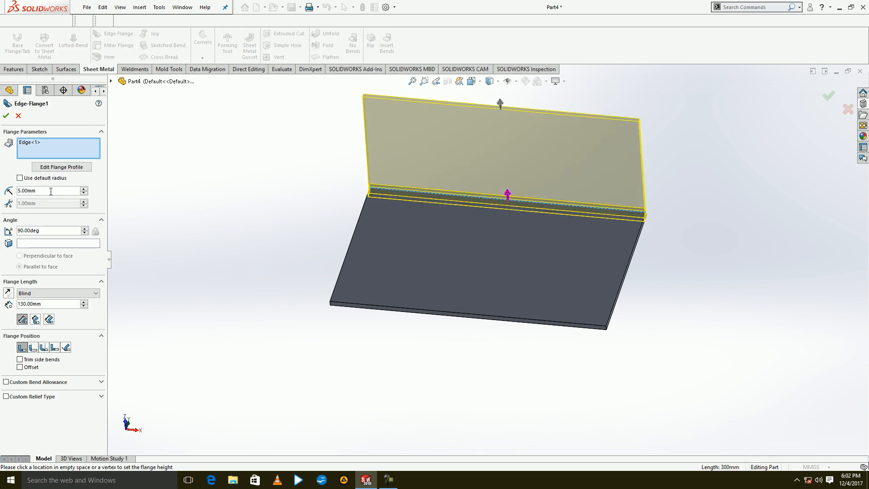
left_click(20, 177)
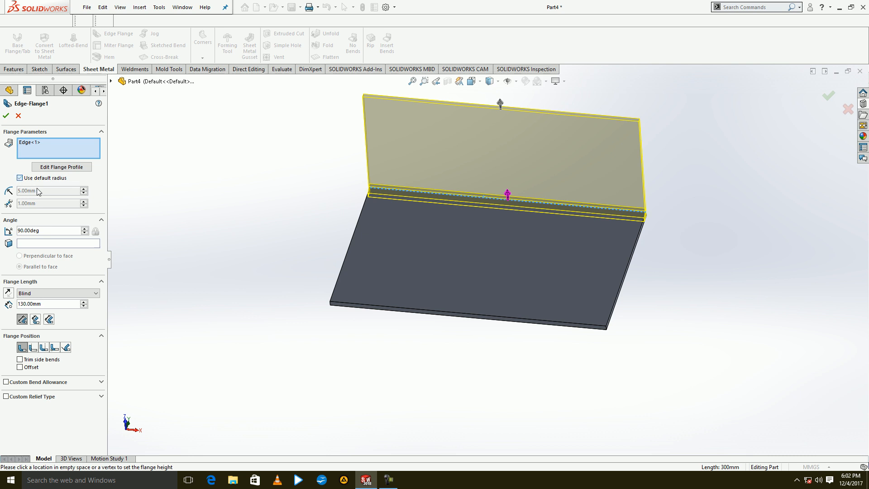
left_click(20, 177)
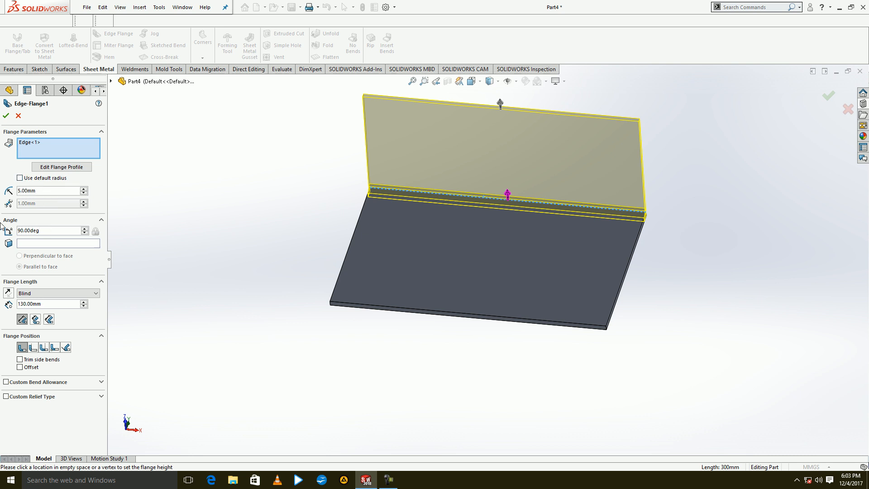
left_click(28, 228)
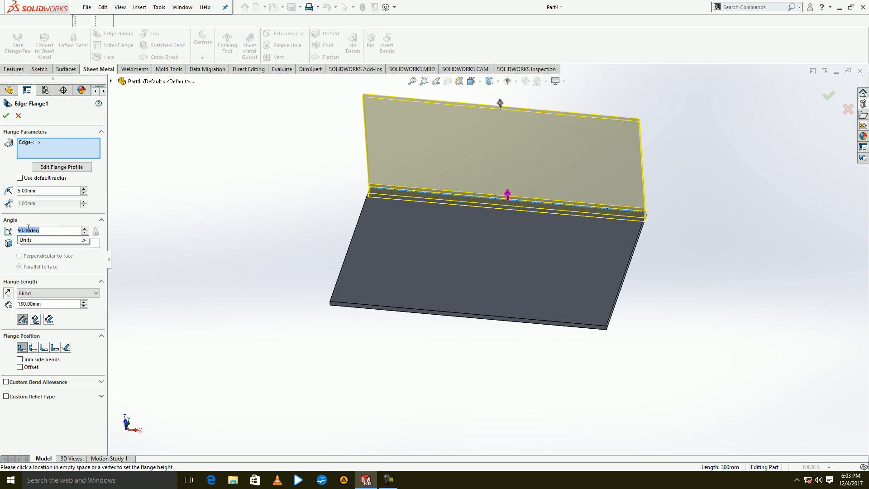
left_click(49, 286)
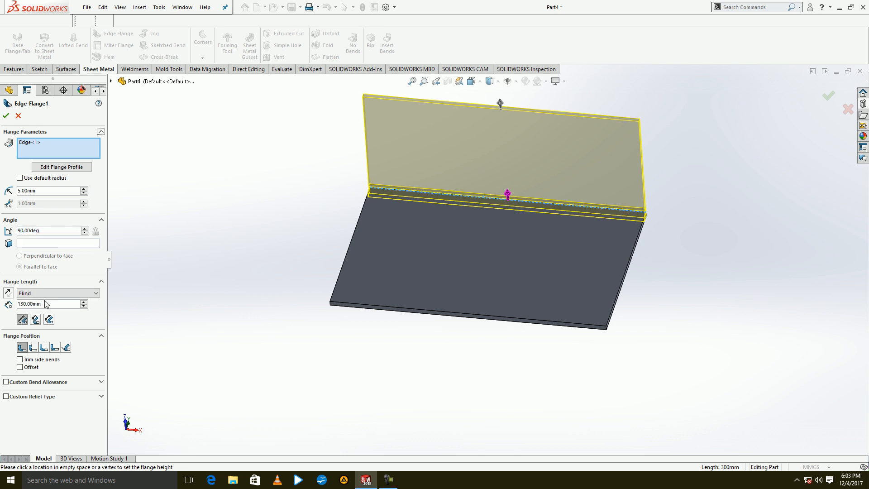
left_click(25, 304)
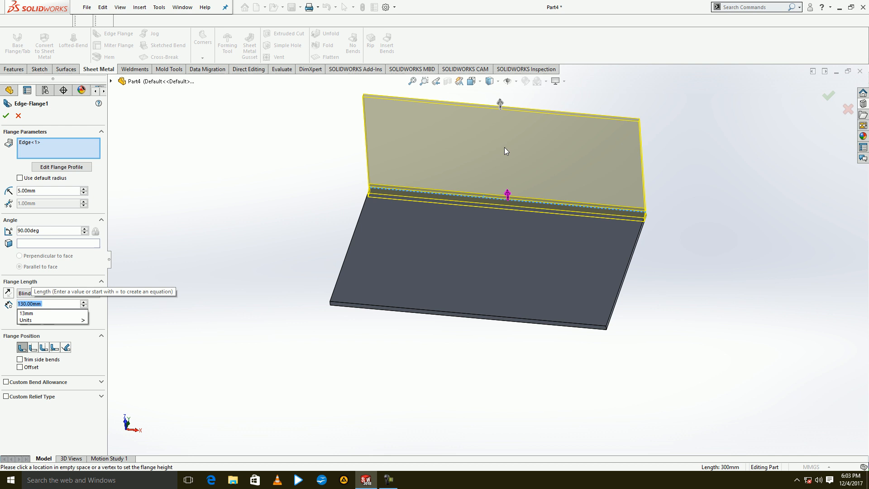
left_click(134, 298)
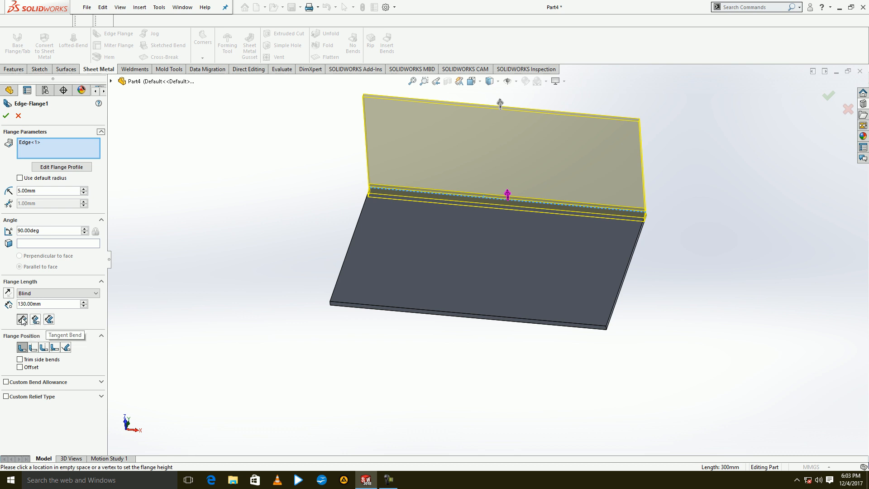
Set the flange position to Bend Outside with a 60 mm blind offset in the reversed direction.
left_click(34, 350)
left_click(42, 351)
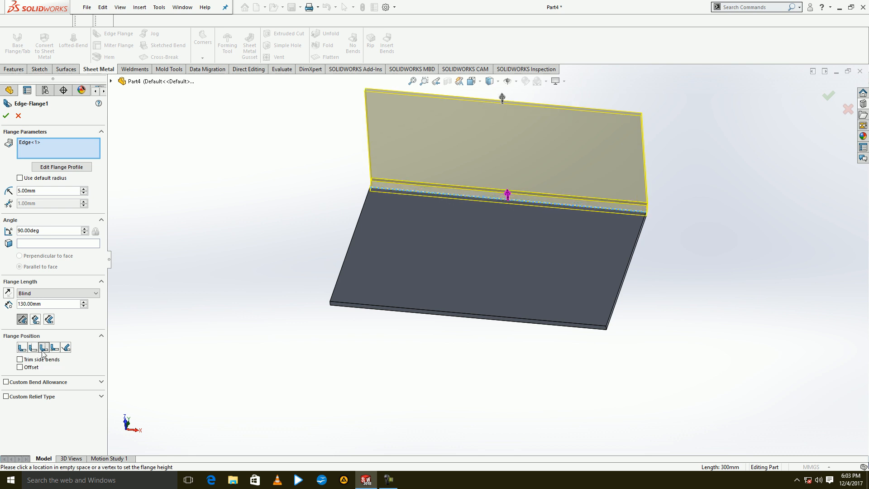
left_click(20, 367)
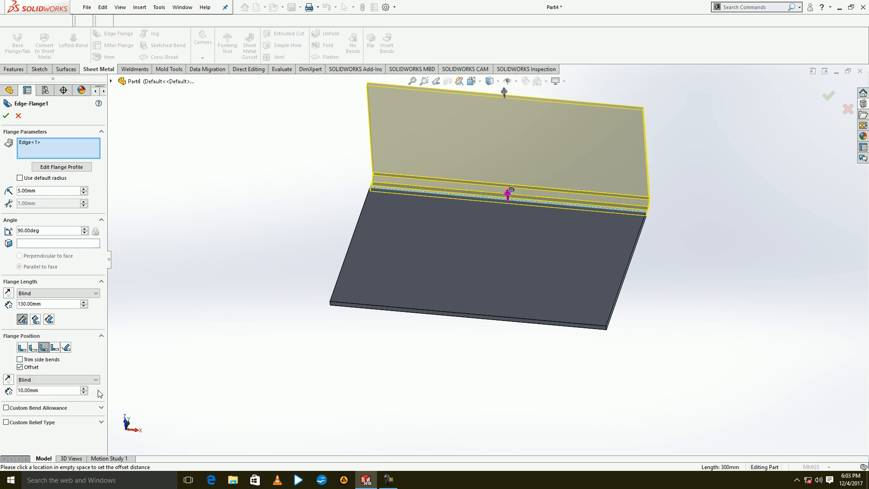
left_click(84, 387)
left_click(84, 387)
left_click(85, 387)
left_click(84, 388)
left_click(84, 388)
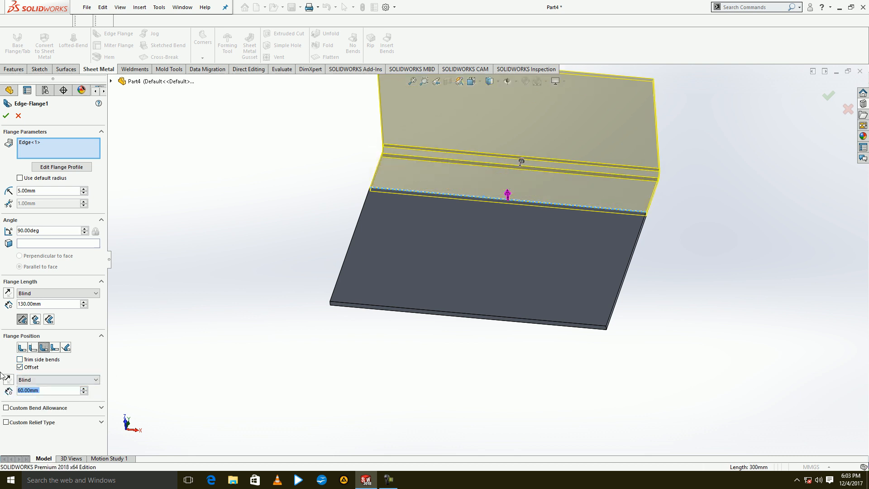
left_click(9, 378)
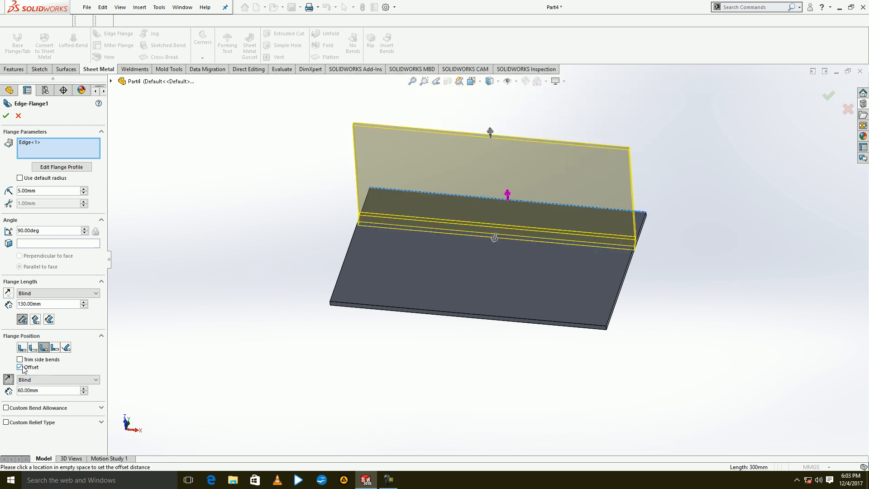
Turn off the edge flange offset and sketch rectangles overlapping the upper edge and left edge of the flange profile.
left_click(20, 367)
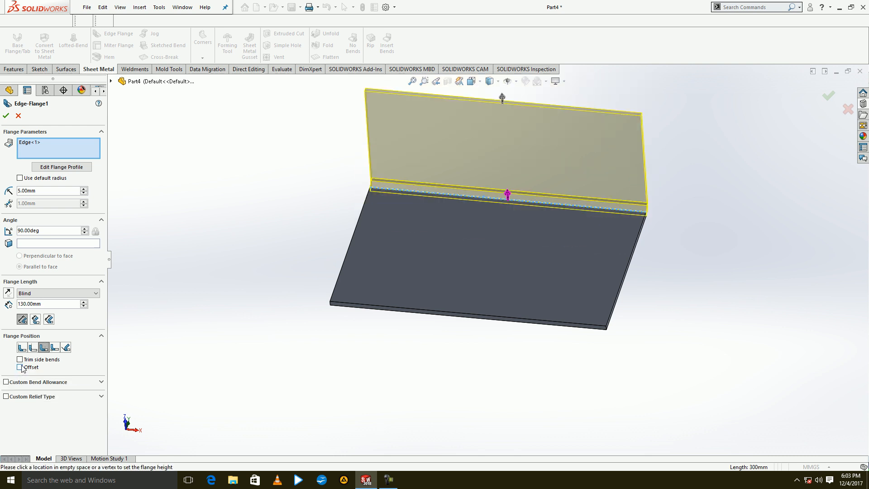
left_click(61, 166)
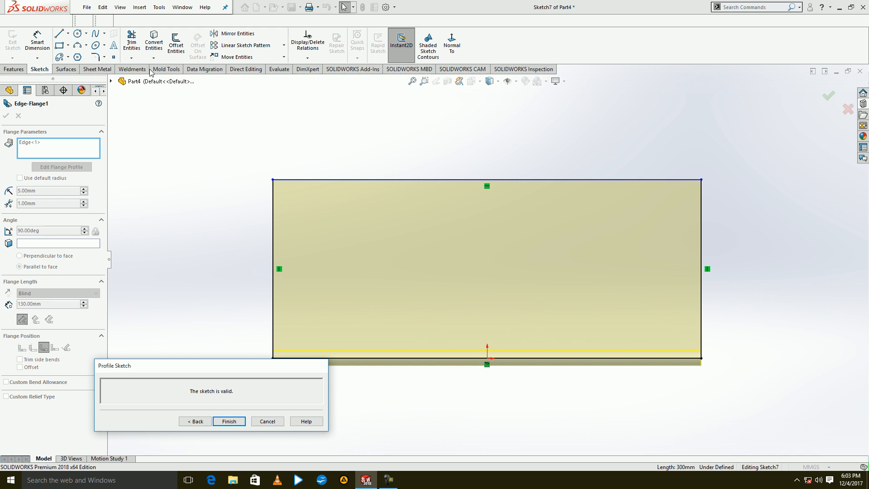
left_click(59, 45)
left_click(569, 147)
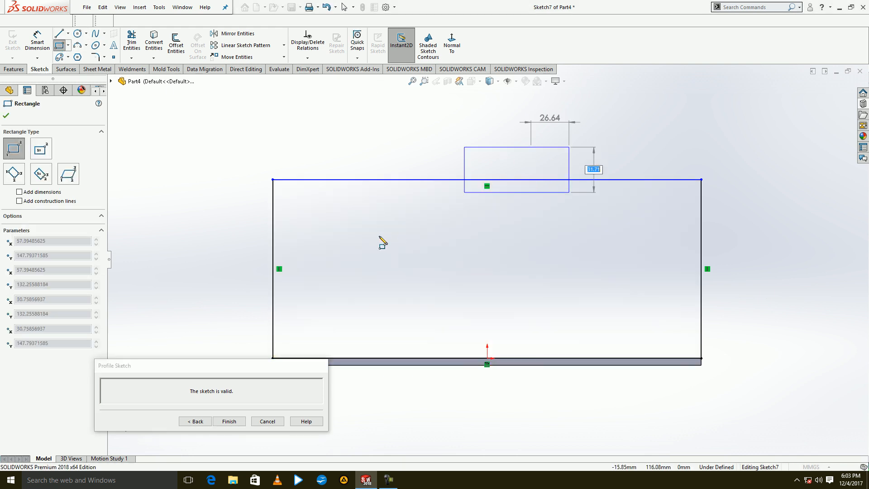
left_click(369, 250)
left_click(341, 262)
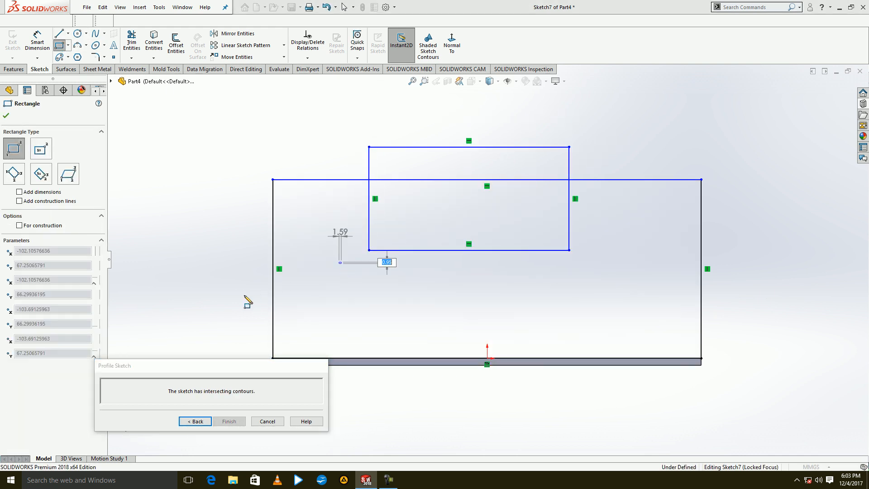
left_click(222, 308)
Trim the overlapping segments of the flange profile so both rectangles become tabs projecting from its upper and left edges.
left_click(131, 43)
mouse_move(307, 234)
left_mouse_down()
mouse_move(307, 310)
mouse_move(311, 276)
mouse_move(267, 279)
left_mouse_up()
left_click_drag(387, 242, 419, 231)
mouse_move(574, 212)
left_mouse_down()
mouse_move(562, 198)
mouse_move(481, 217)
left_mouse_up()
Sketch a rectangle about 70 by 63 mm over the flange profile's upper right corner and trim it into a corner notch.
left_click(59, 45)
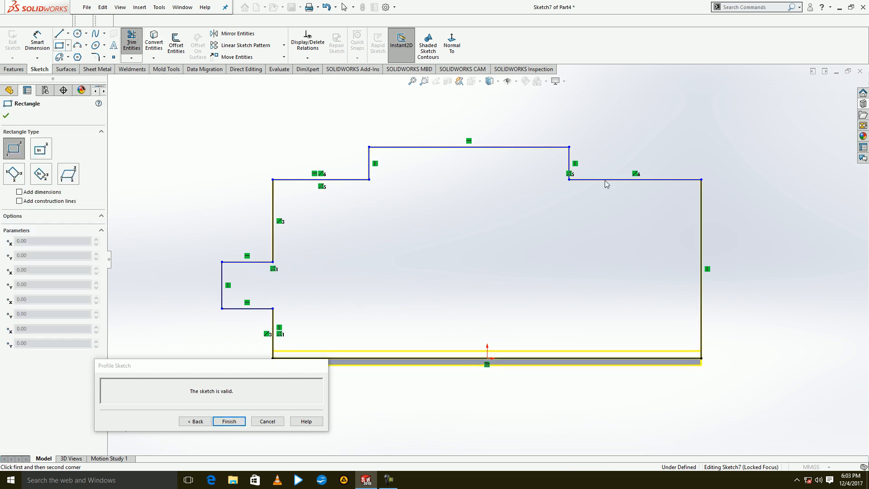
left_click(734, 163)
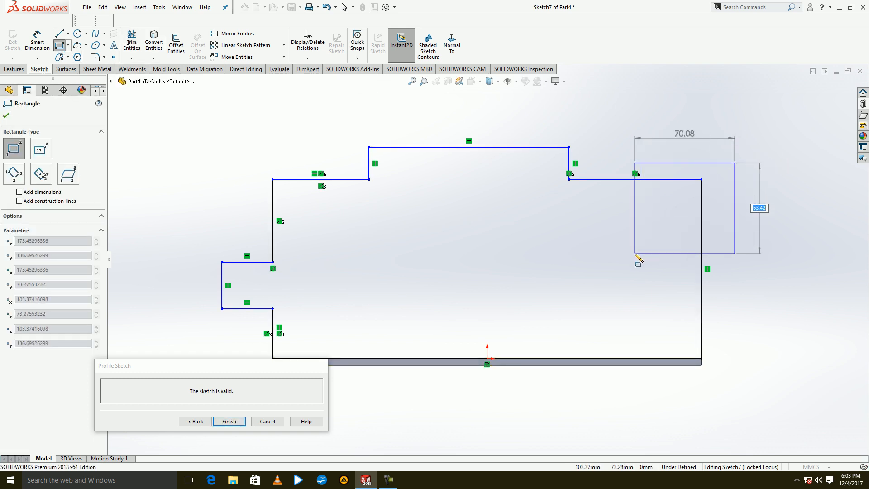
left_click(634, 253)
left_click(131, 43)
mouse_move(621, 163)
left_mouse_down()
mouse_move(663, 185)
mouse_move(632, 175)
left_mouse_up()
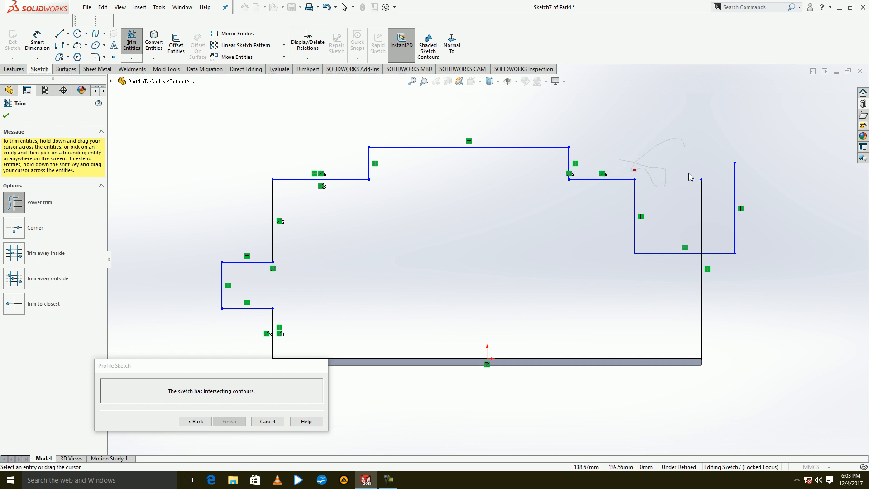
mouse_move(729, 200)
left_mouse_down()
mouse_move(743, 208)
mouse_move(728, 266)
left_mouse_up()
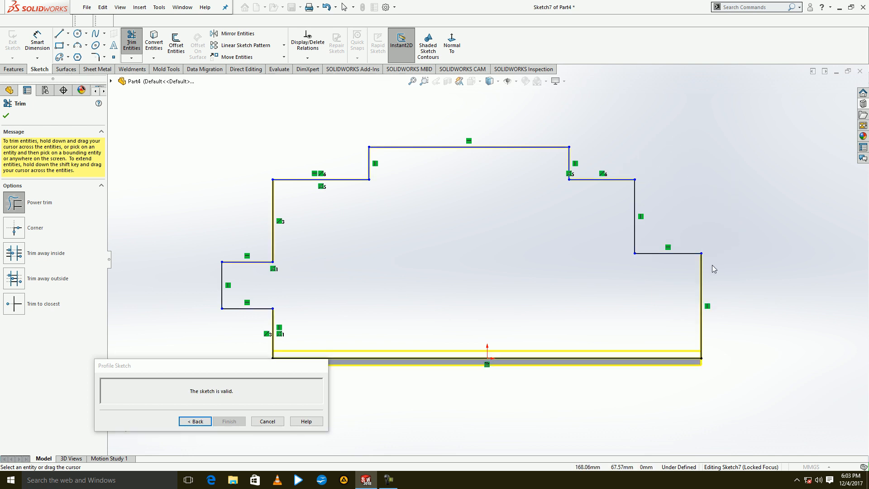
Finish the edited profile to build the edge flange, and undo the flange back to the plain base plate.
left_click(229, 420)
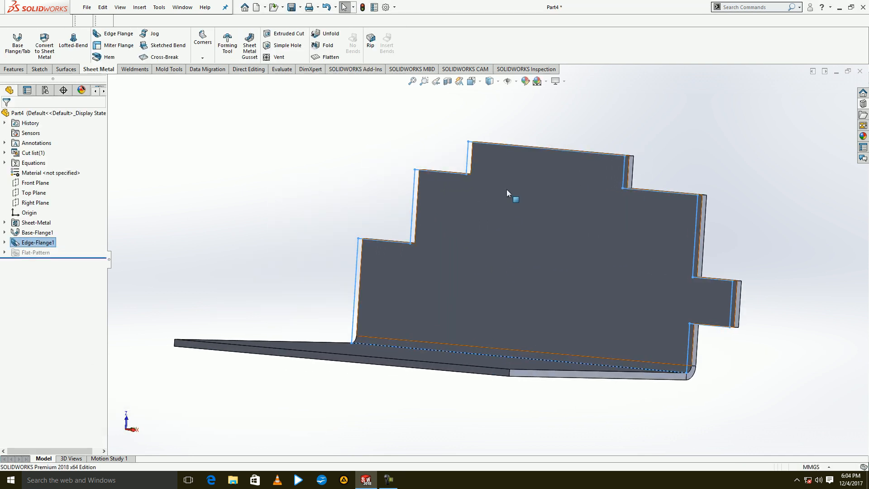
left_click(323, 7)
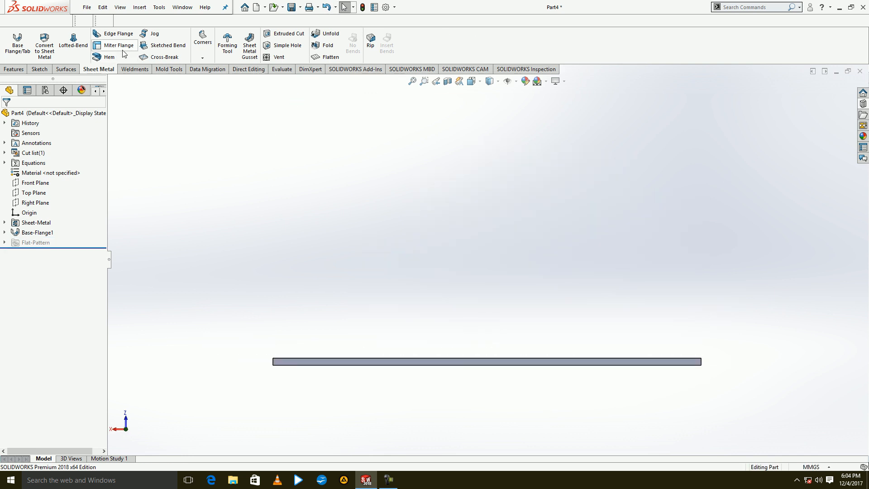
Start a miter flange on the plate's far long edge and sketch an open profile of horizontal, sloped and horizontal lines from the edge's end.
left_click(119, 45)
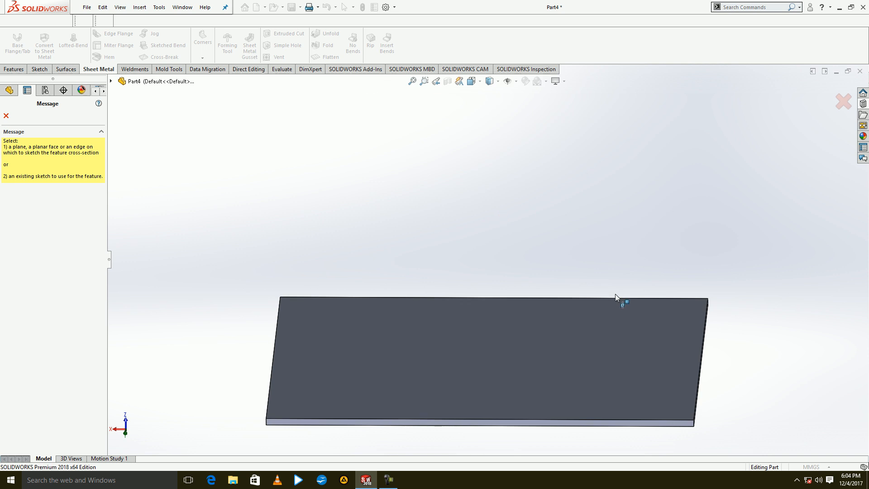
left_click(627, 297)
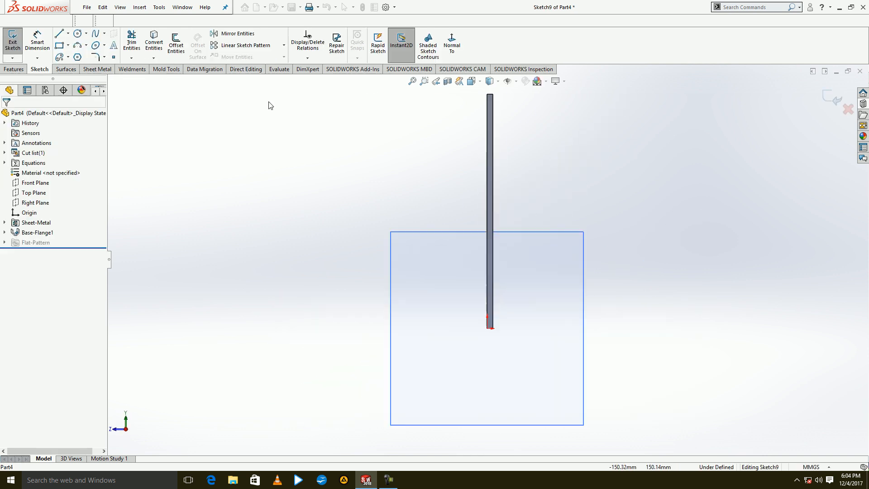
left_click(68, 34)
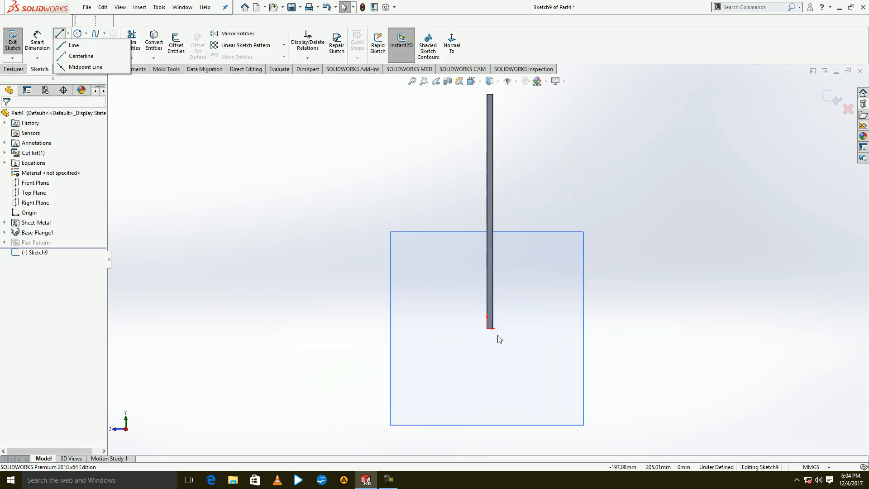
left_click(77, 45)
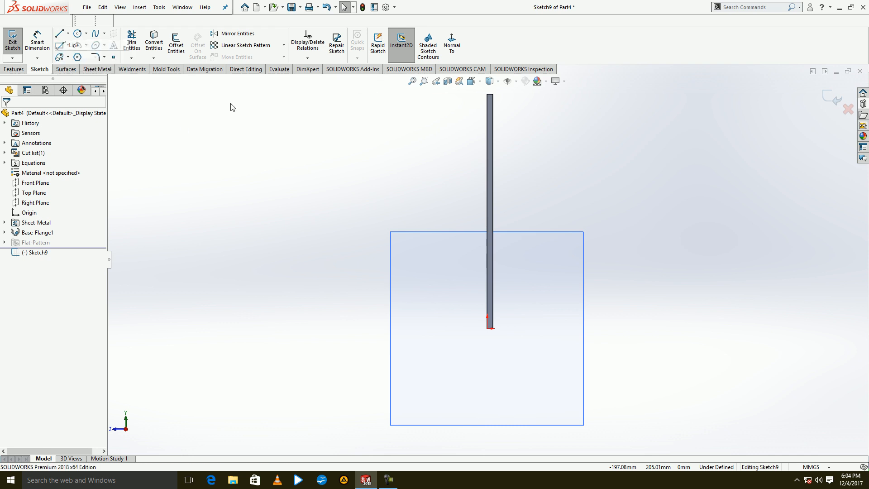
left_click(490, 328)
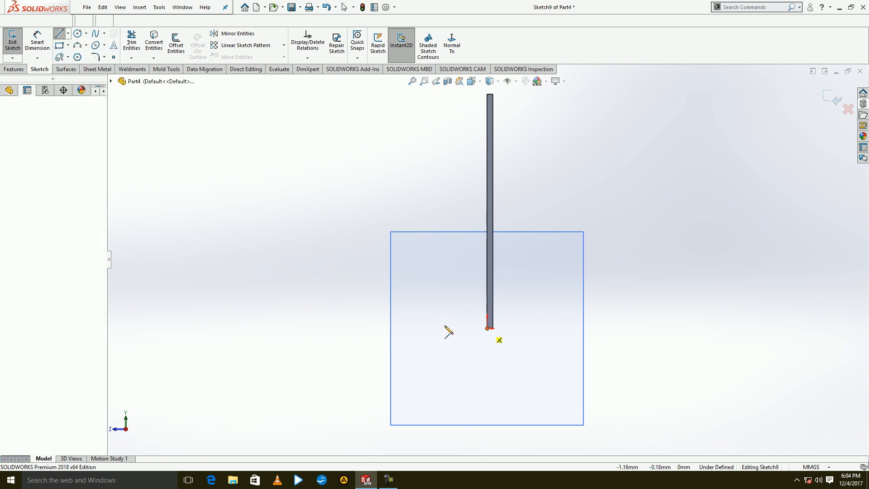
left_click(359, 329)
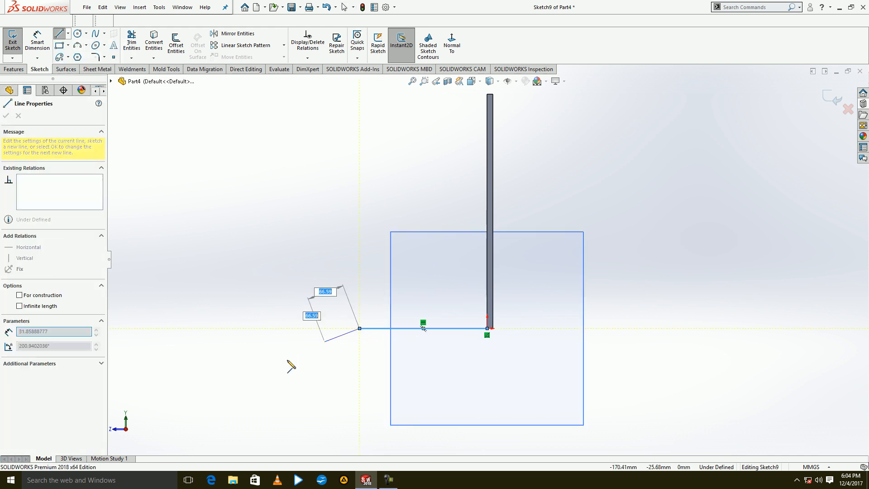
left_click(285, 361)
left_click(206, 360)
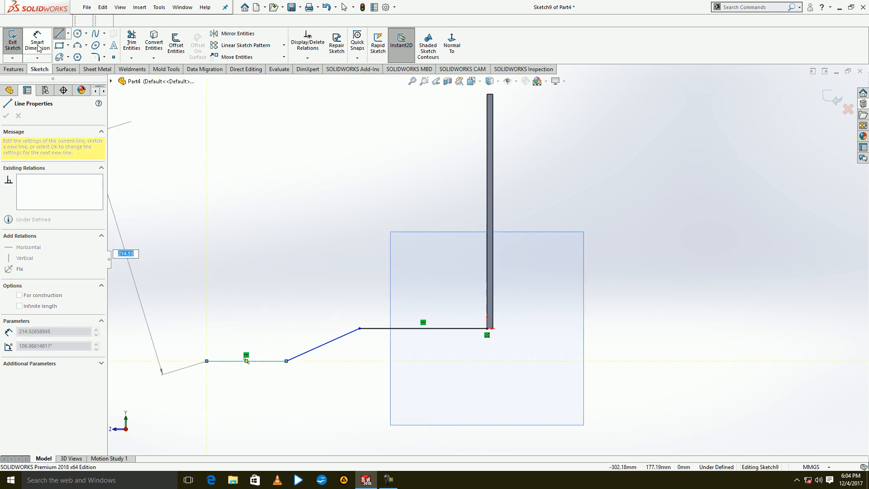
left_click(13, 43)
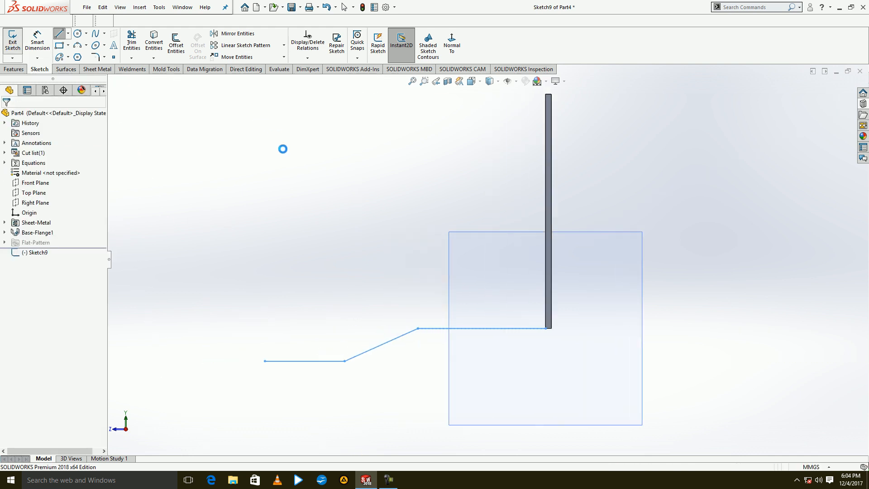
Set the miter flange position to Bend Outside, add the plate's other three edges and create the flange.
middle_click_drag(362, 217, 506, 86)
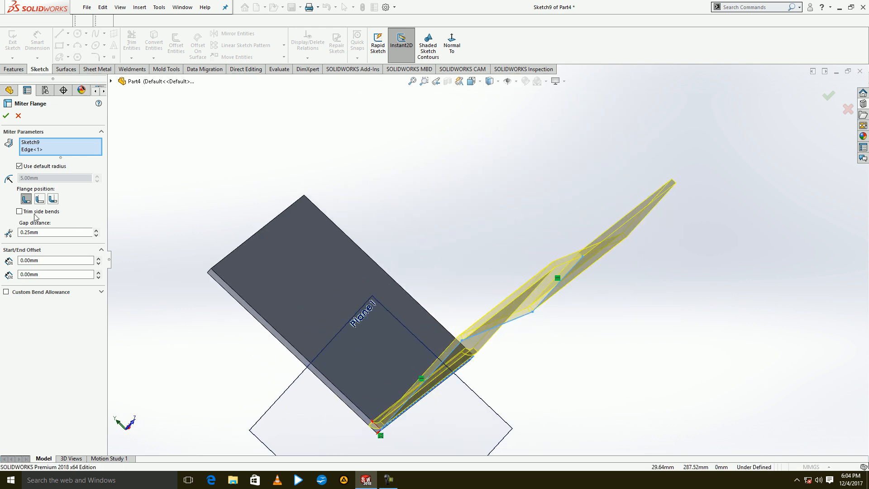
left_click(53, 199)
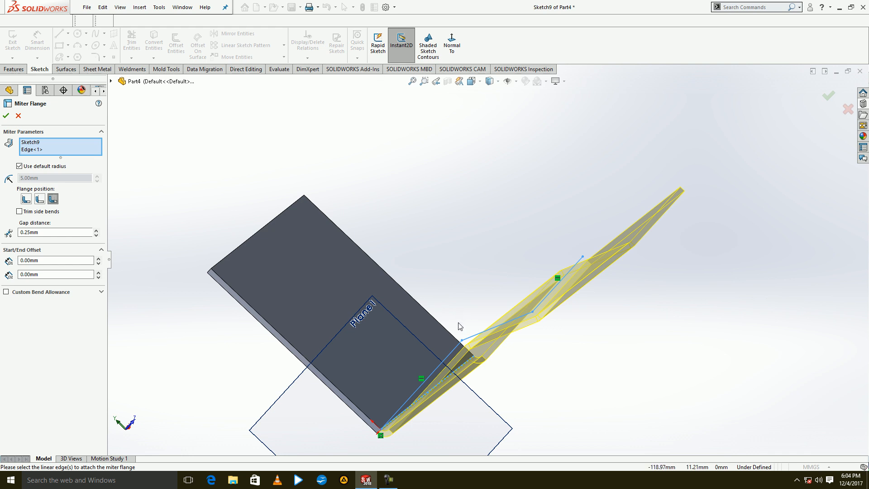
scroll(451, 256, "up", 2)
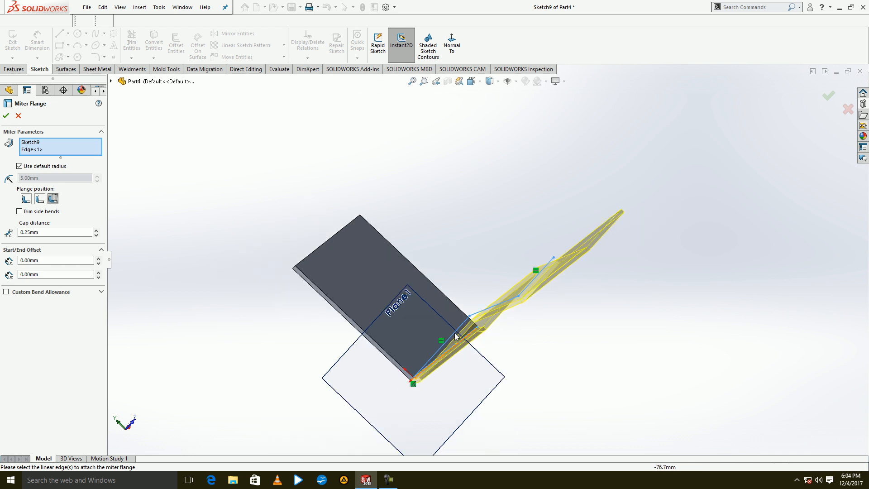
left_click(458, 312)
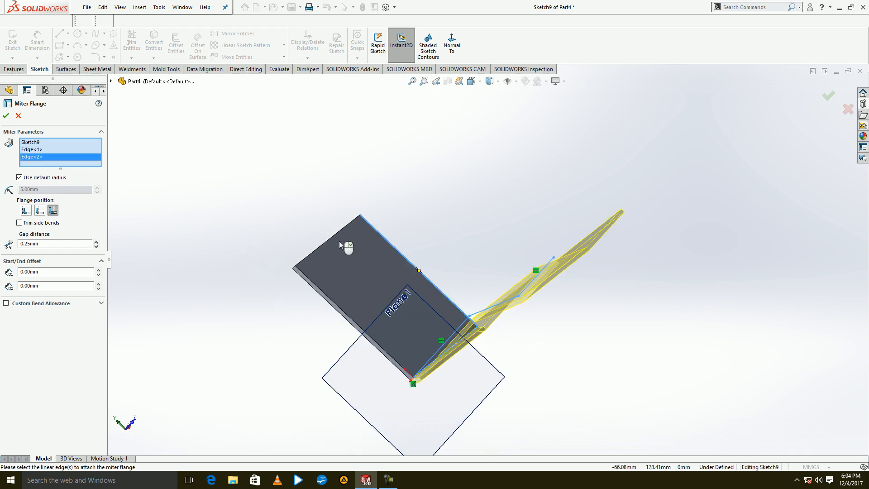
left_click(335, 235)
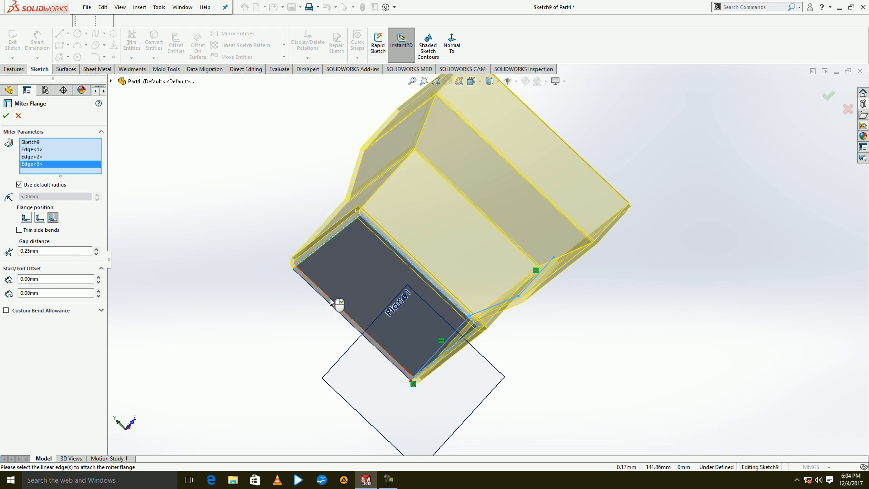
left_click(331, 299)
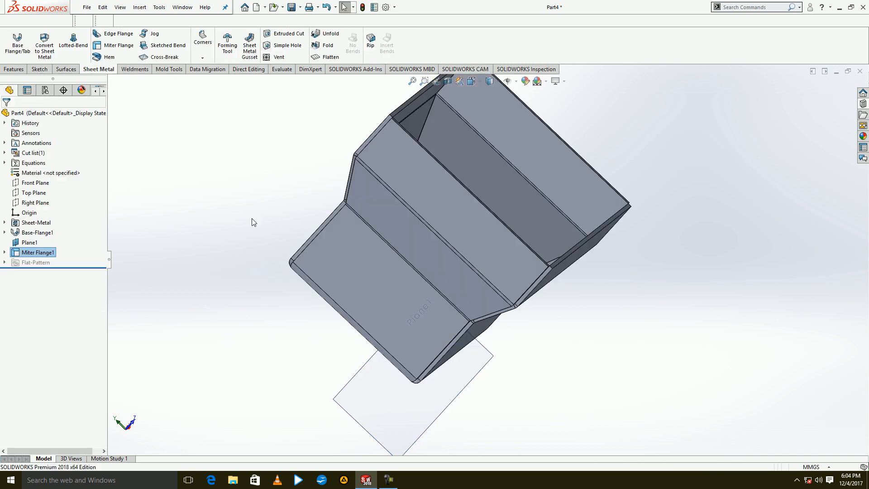
Flatten the part with the miter flange, and undo both the flattening and the miter flange.
left_click(325, 57)
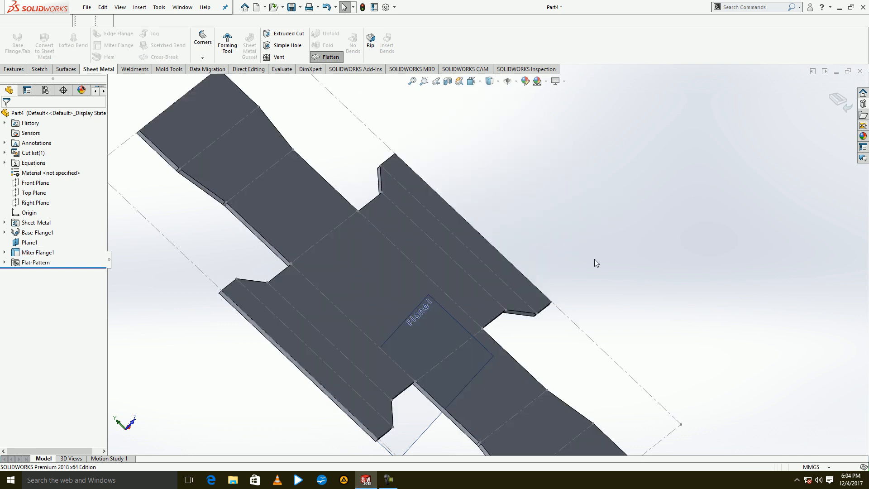
left_click(326, 7)
left_click(326, 8)
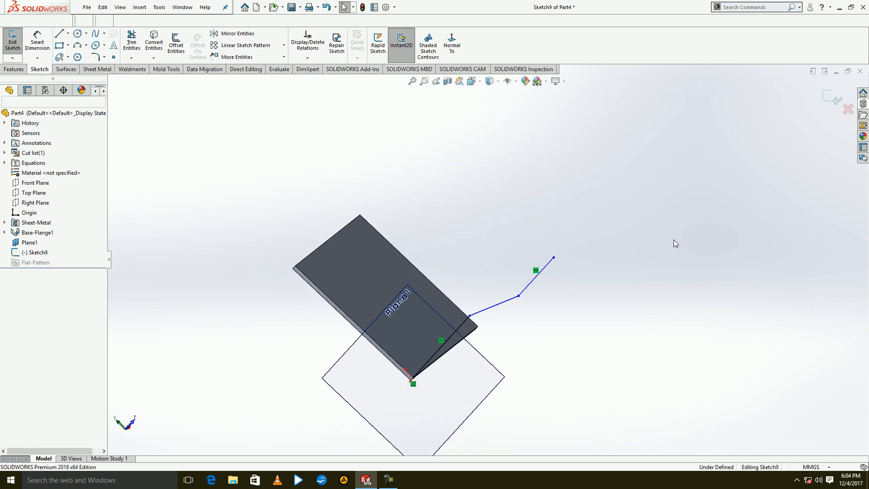
Exit the stepped profile sketch and start a Swept Flange from a command search for "swee", using that sketch as the profile.
left_click(832, 97)
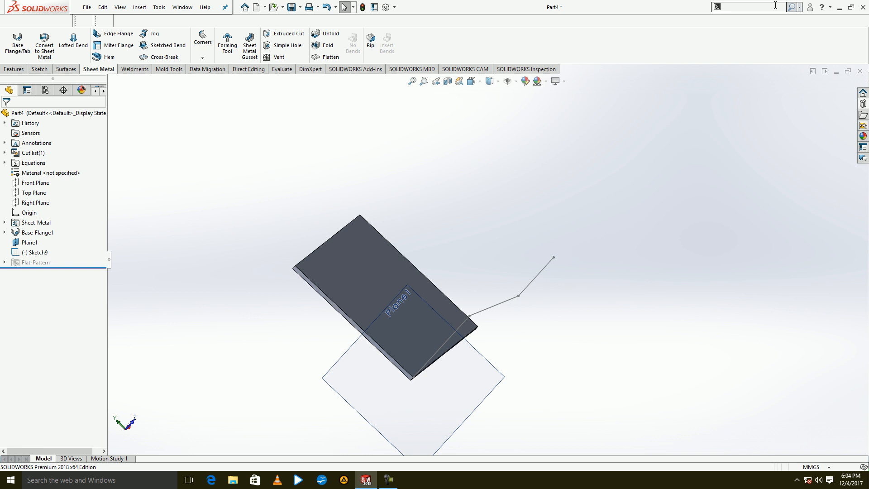
type("wee")
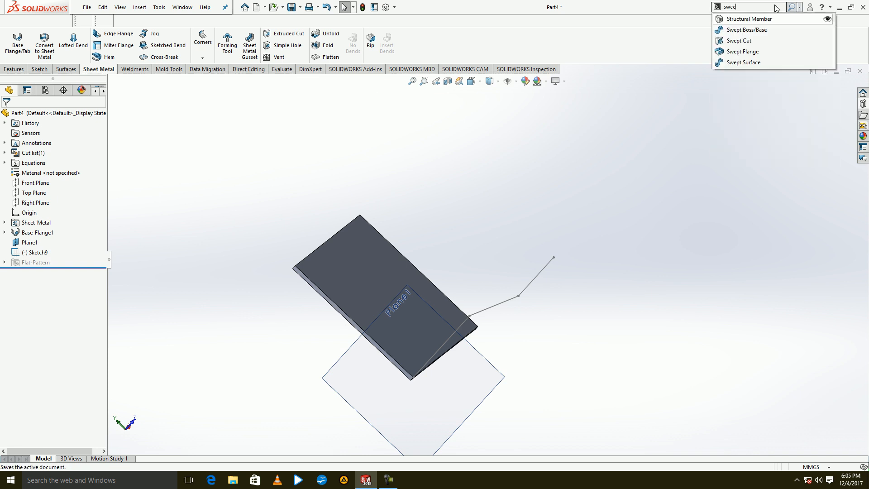
left_click(754, 52)
left_click(537, 276)
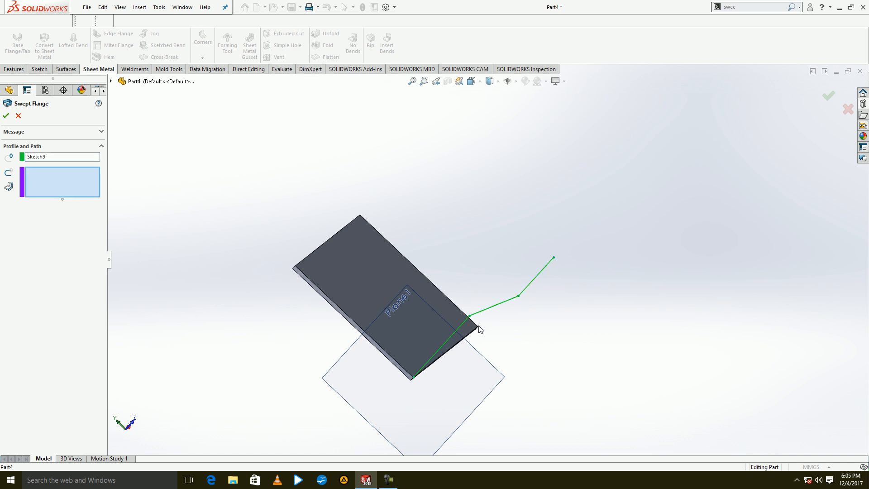
Use the plate's four edges as the sweep path and create the swept flange.
left_click(466, 337)
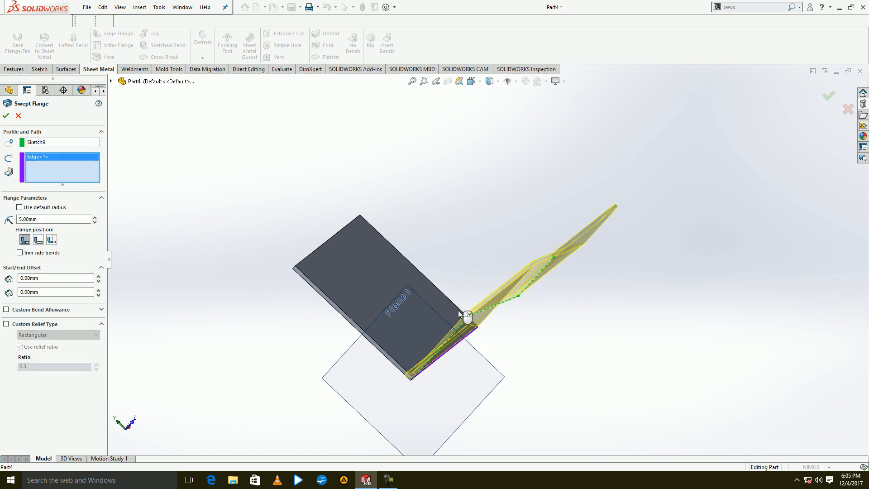
left_click(459, 311)
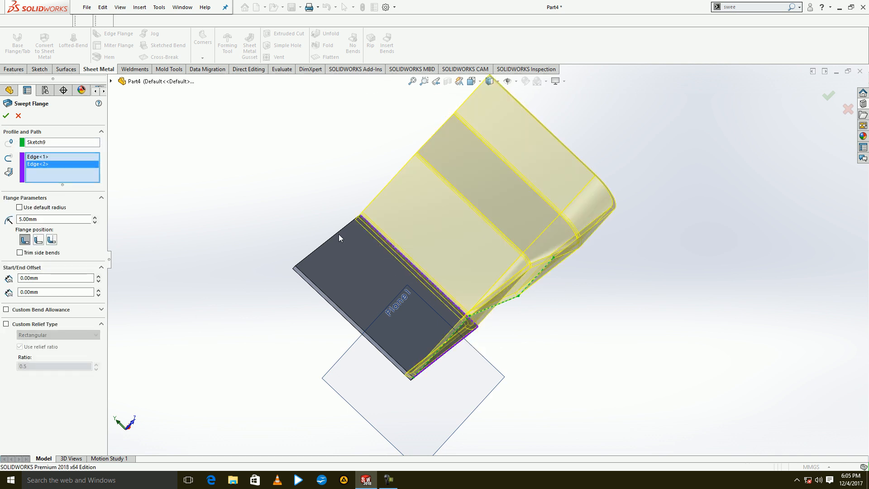
left_click(303, 260)
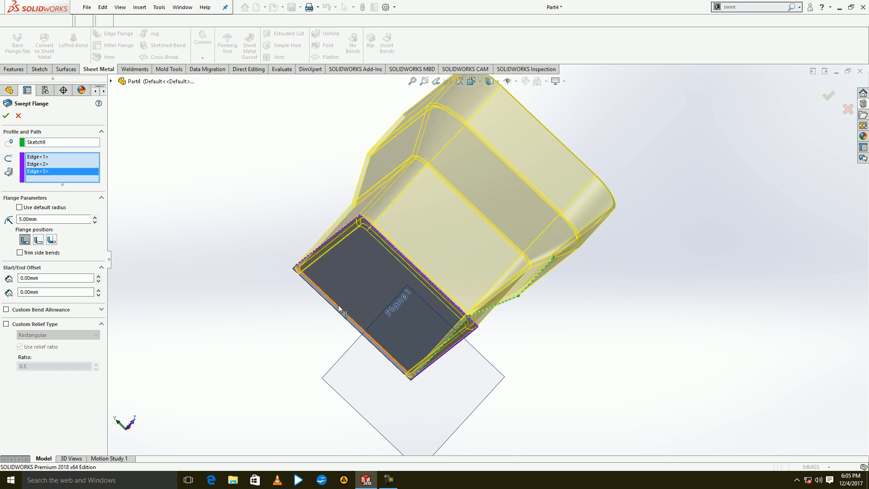
left_click(338, 305)
left_click(6, 116)
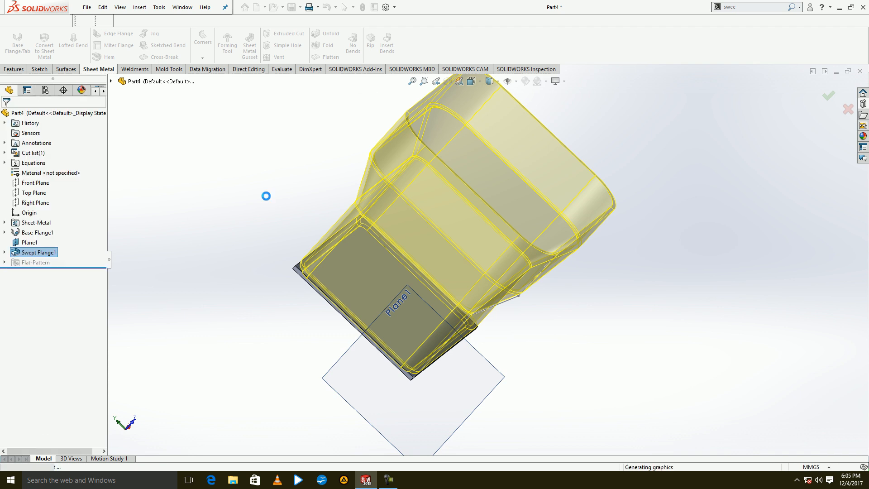
Flatten the swept flange part and examine its flat pattern.
left_click(327, 61)
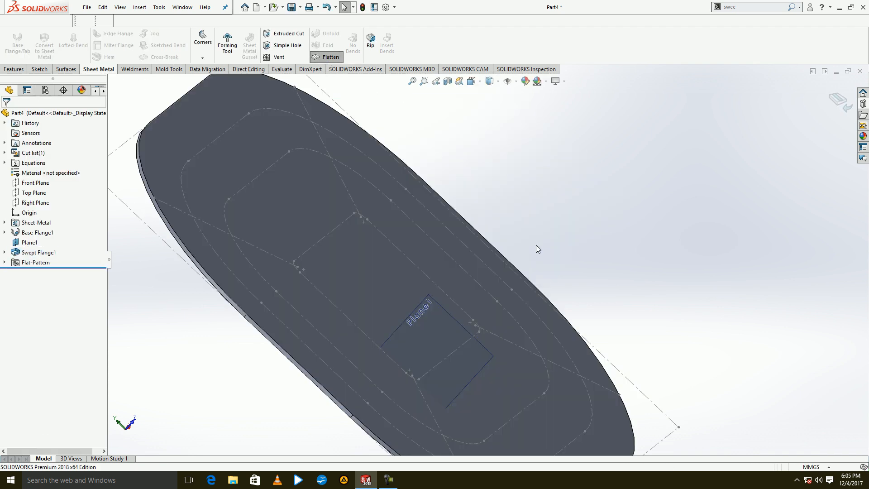
middle_click_drag(545, 263, 493, 367)
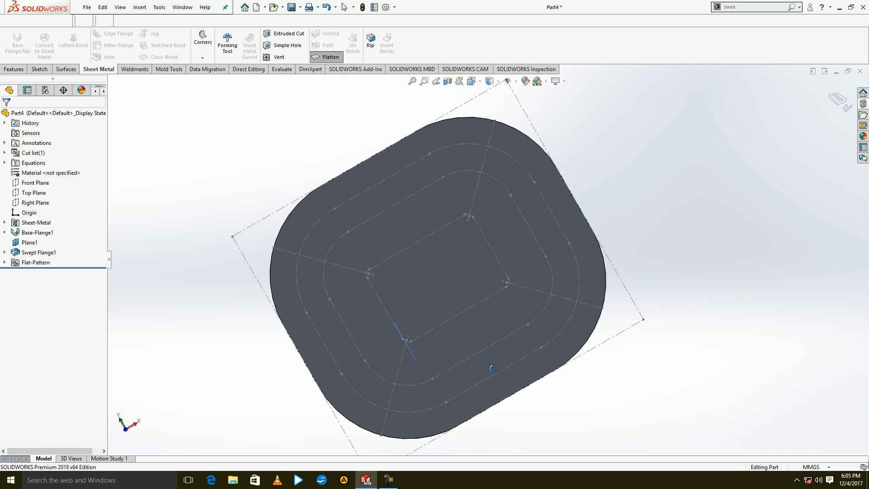
Close the swept flange part without saving and create a new part document.
left_click(860, 72)
left_click(442, 259)
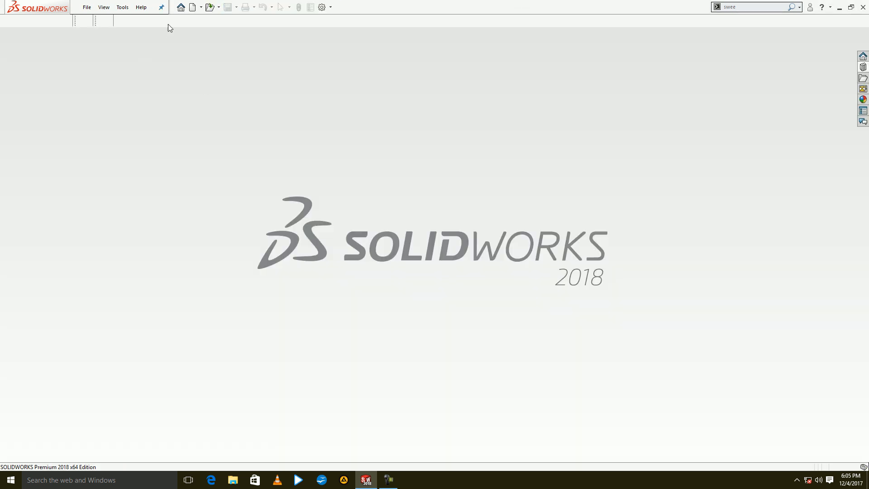
left_click(193, 8)
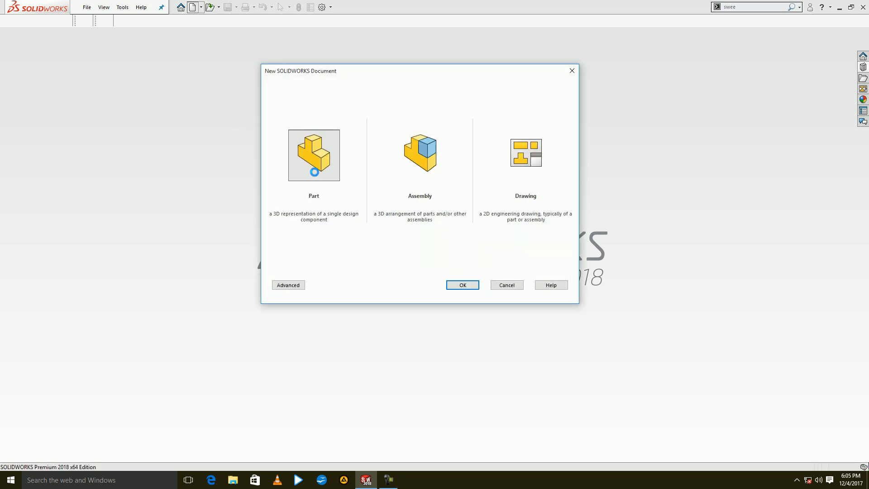
key("Return")
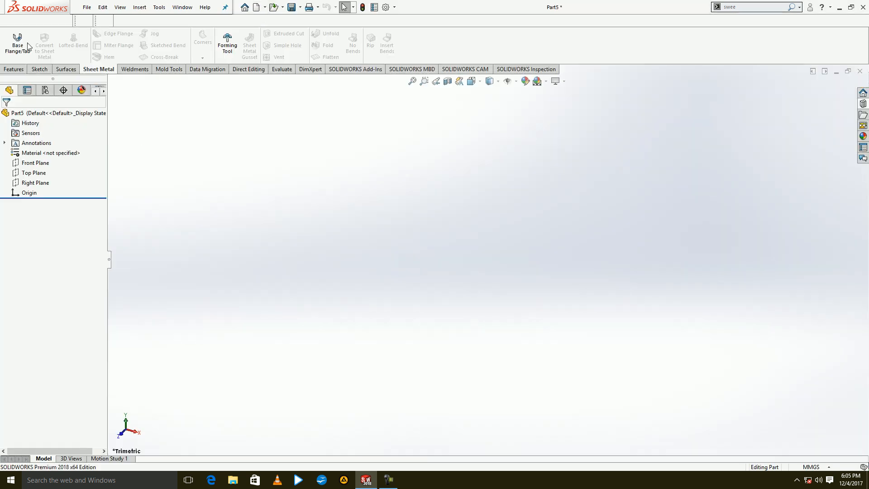
Sketch a 300 × 200 mm center rectangle at the origin on the Front Plane and create a base flange from it.
left_click(25, 46)
left_click(337, 192)
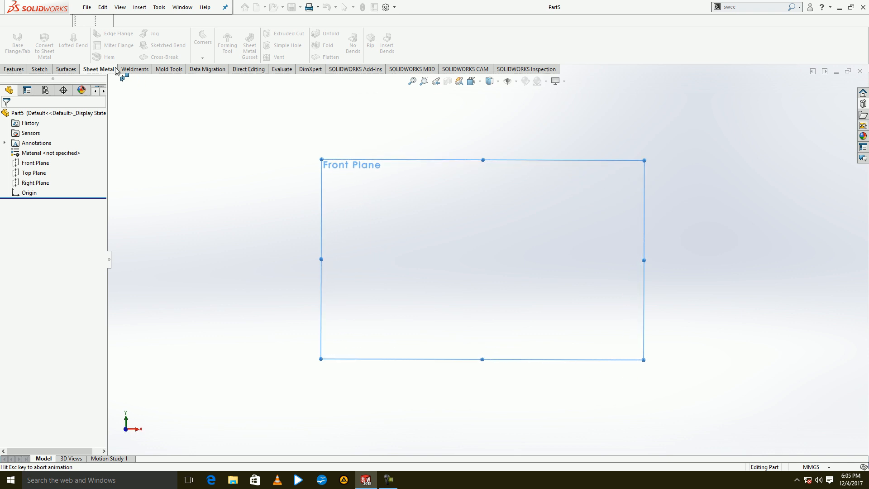
left_click(59, 45)
left_click(40, 149)
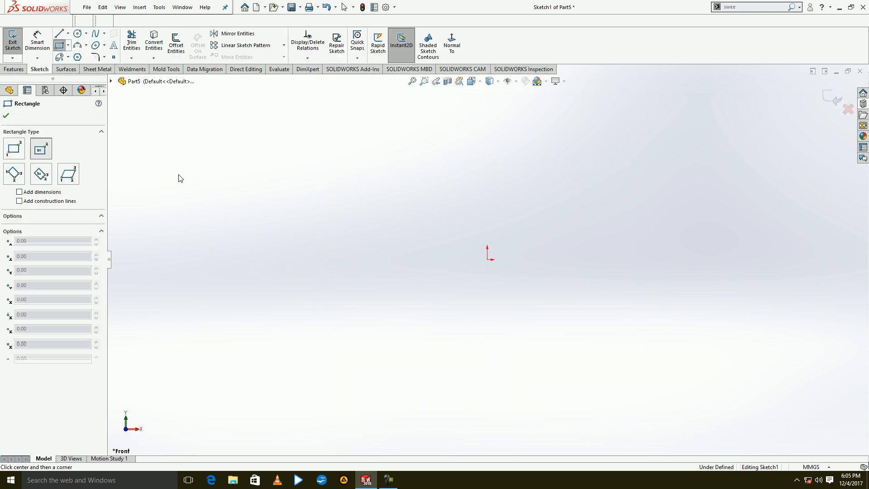
left_click(486, 260)
type("200")
key("Return")
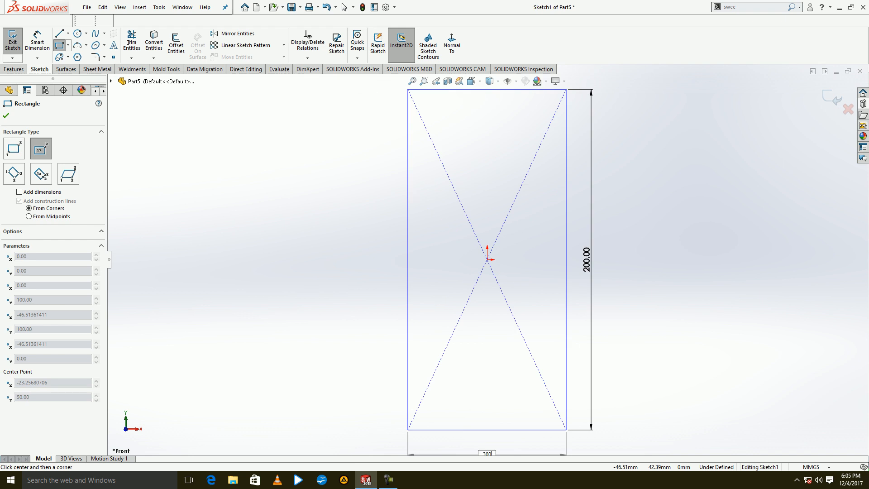
type("300")
key("Return")
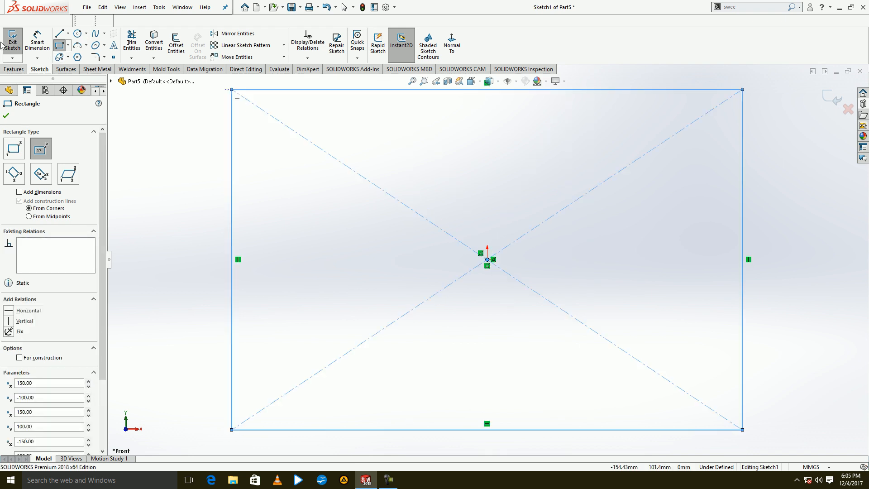
left_click(3, 45)
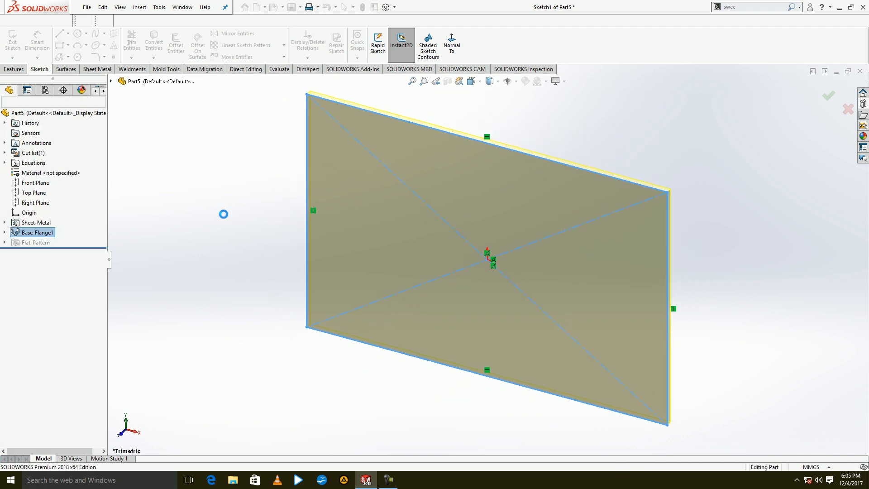
left_click(6, 115)
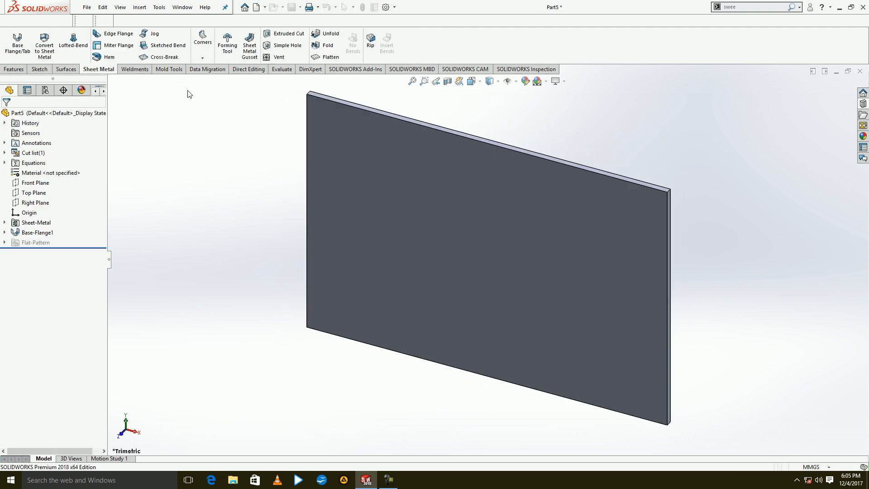
Start a Hem on one 200 mm edge with the bend outside, and preview the closed, open, tear drop and rolled types.
left_click(109, 57)
left_click(666, 264)
middle_click_drag(661, 314, 637, 200)
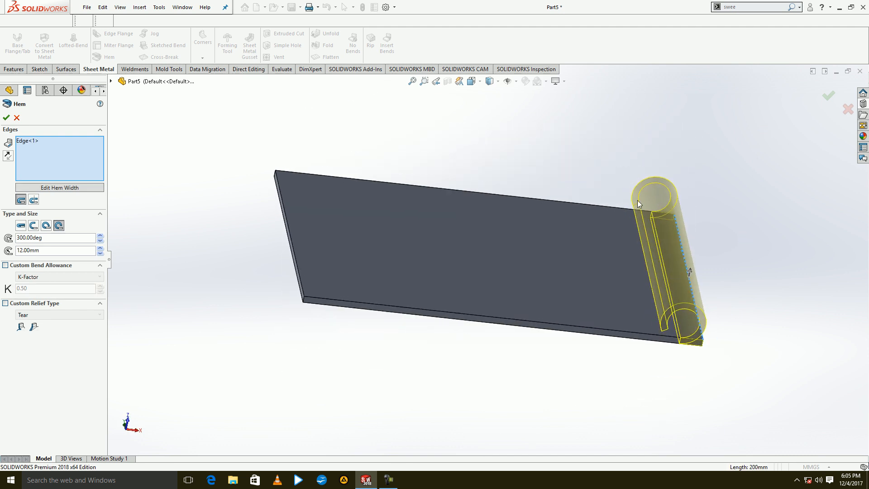
left_click(34, 200)
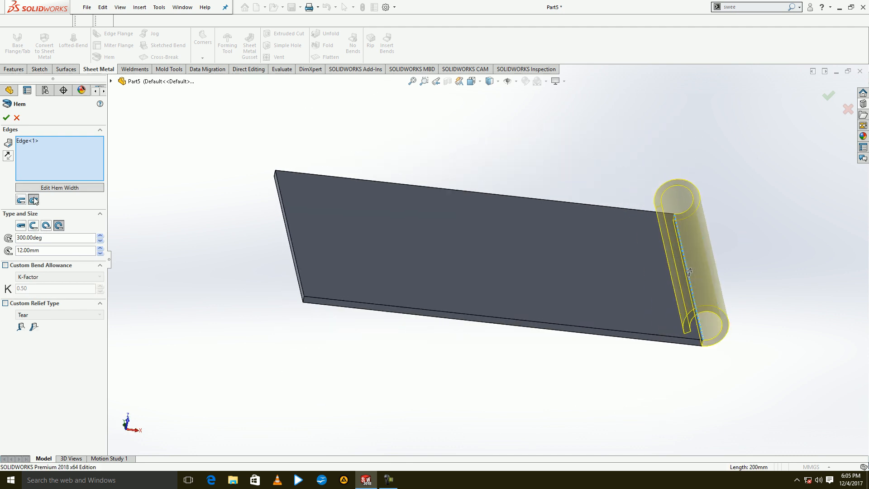
left_click(21, 229)
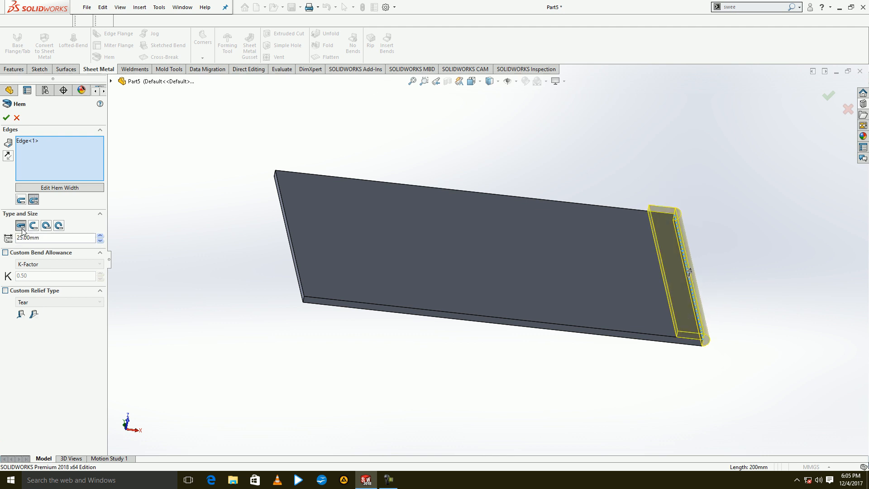
left_click(33, 226)
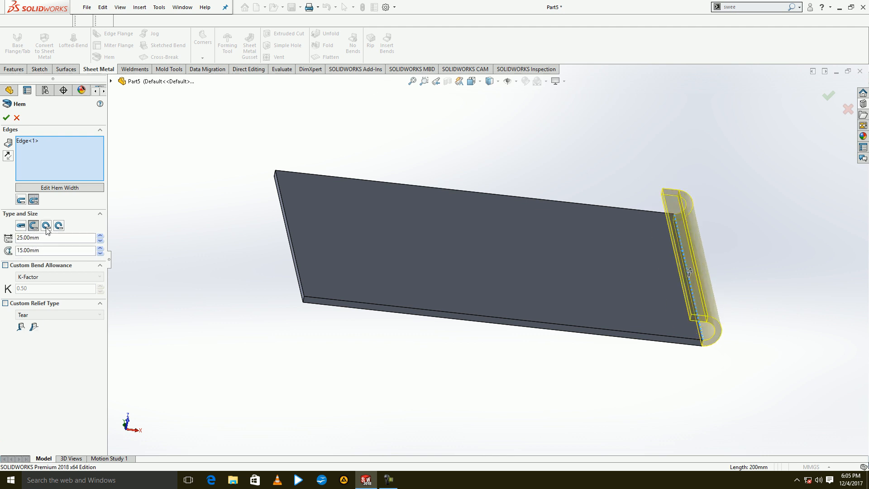
left_click(47, 228)
left_click(58, 227)
Set the rolled hem's angle to 225 degrees, create the hem, and undo it.
left_click_drag(47, 239, 11, 248)
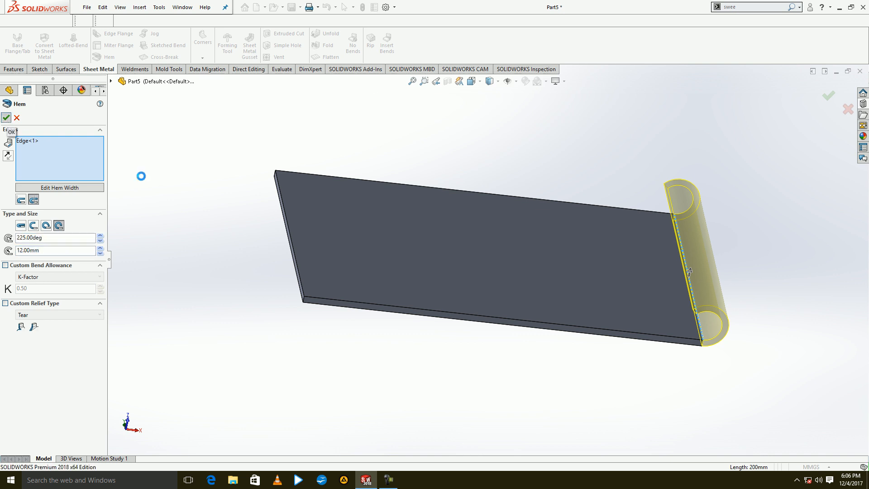
left_click(6, 118)
middle_click_drag(316, 278, 357, 306)
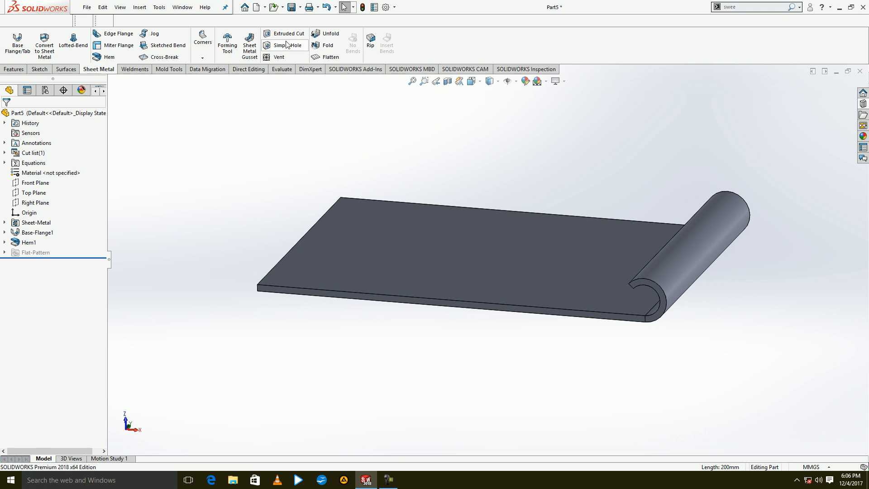
left_click(326, 6)
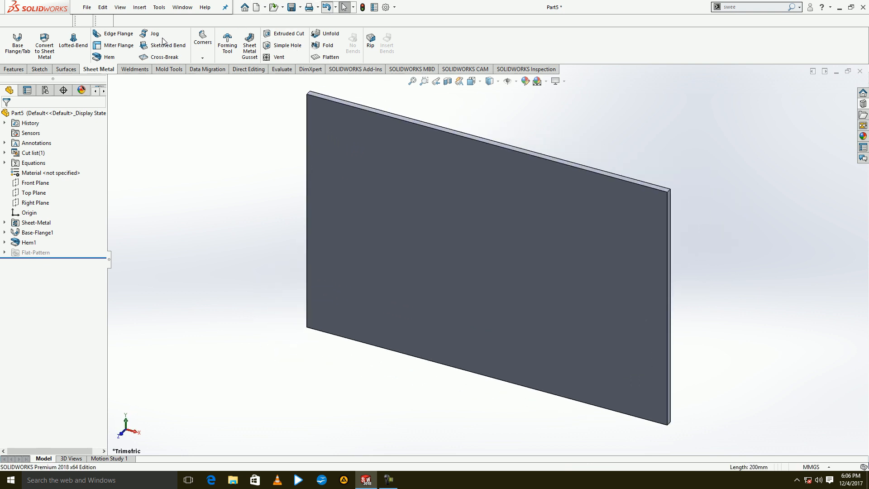
Start a Jog on the plate's large face and sketch a vertical line about 138 mm long, starting beyond the upper edge.
left_click(163, 45)
left_click(487, 285)
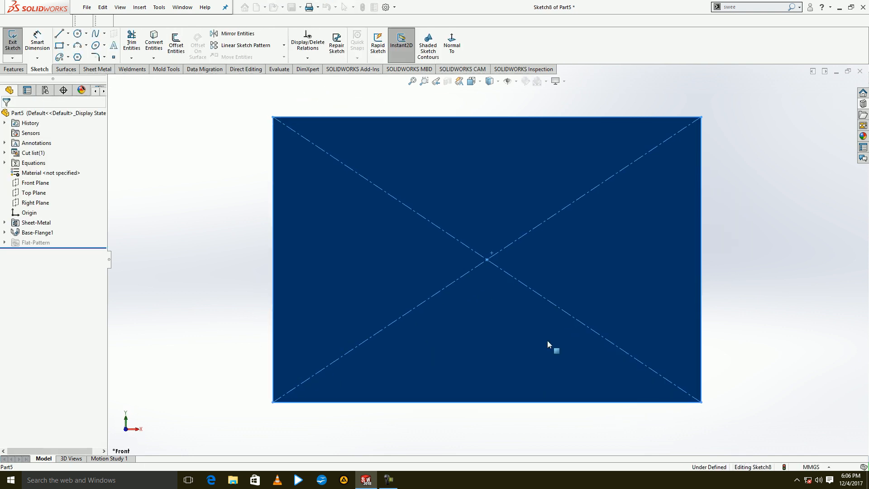
left_click(59, 34)
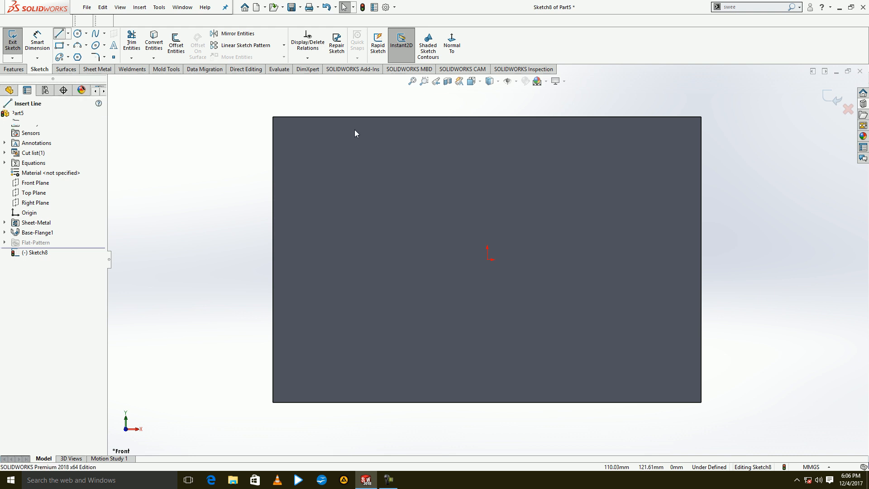
left_click(432, 101)
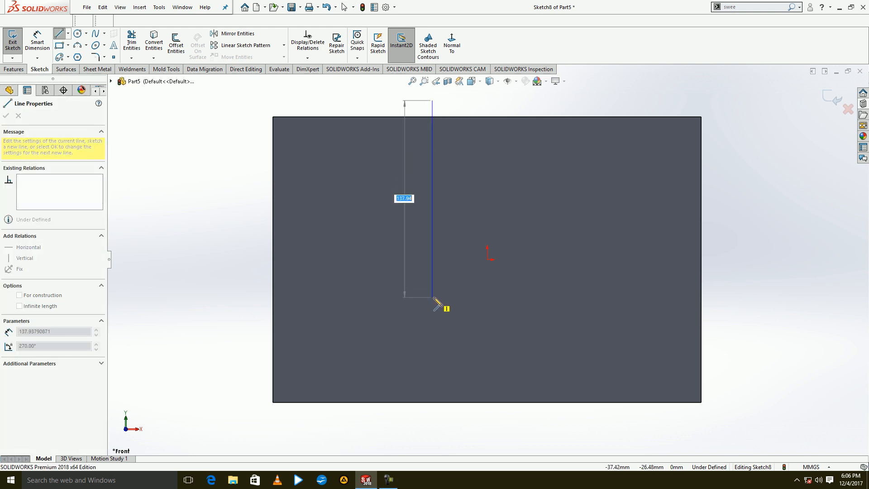
left_click(433, 297)
key("Escape")
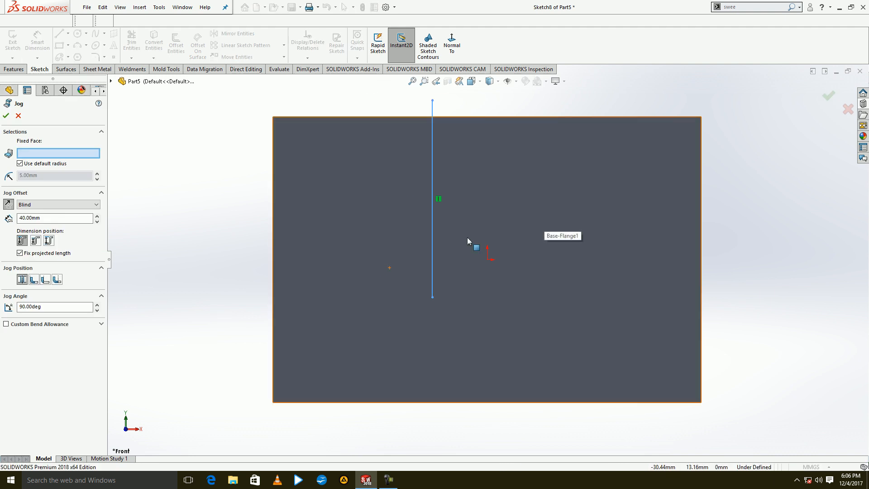
Fix the larger side of the face, create a 90-degree jog with a 120 mm offset and default radius, and undo it.
left_click(513, 298)
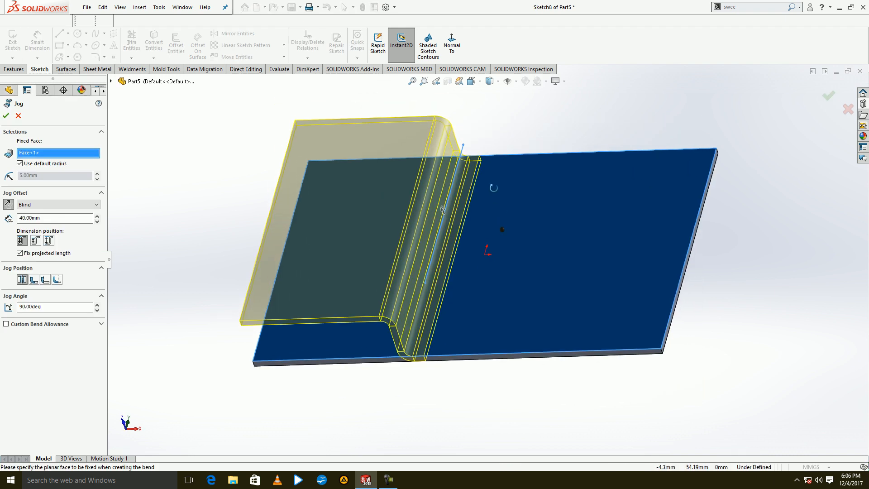
left_click(96, 217)
left_click(96, 217)
left_click(96, 217)
left_click(97, 217)
left_click(96, 217)
left_click(97, 217)
left_click(97, 217)
left_click(97, 217)
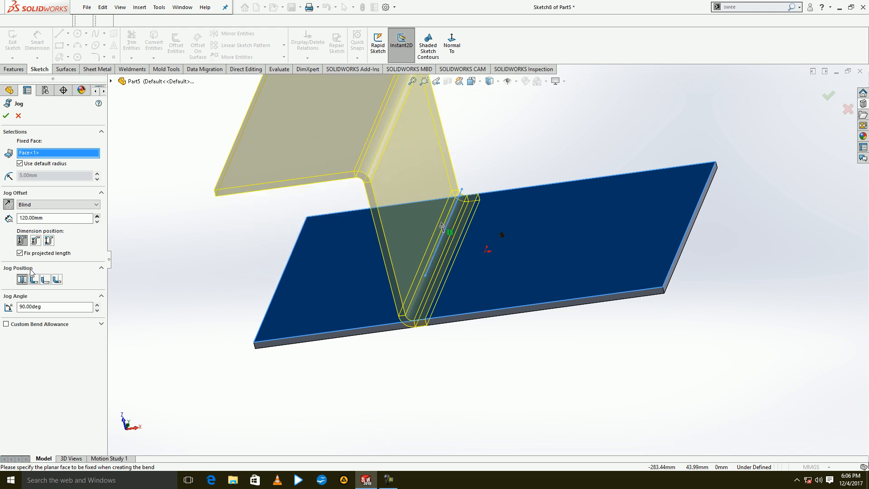
left_click(40, 176)
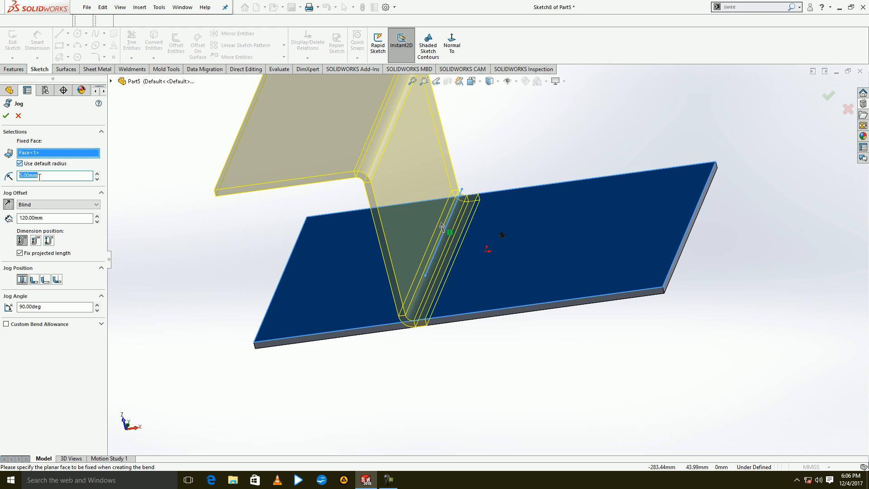
left_click(20, 164)
left_click(45, 306)
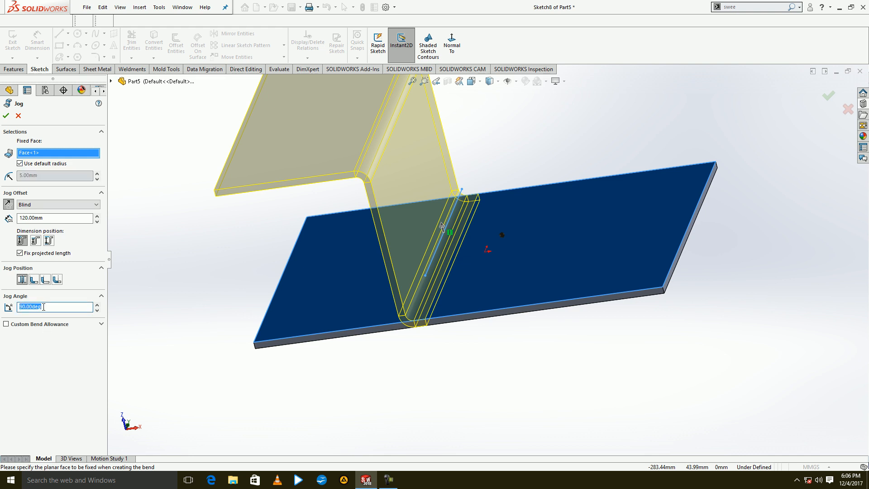
left_click(7, 115)
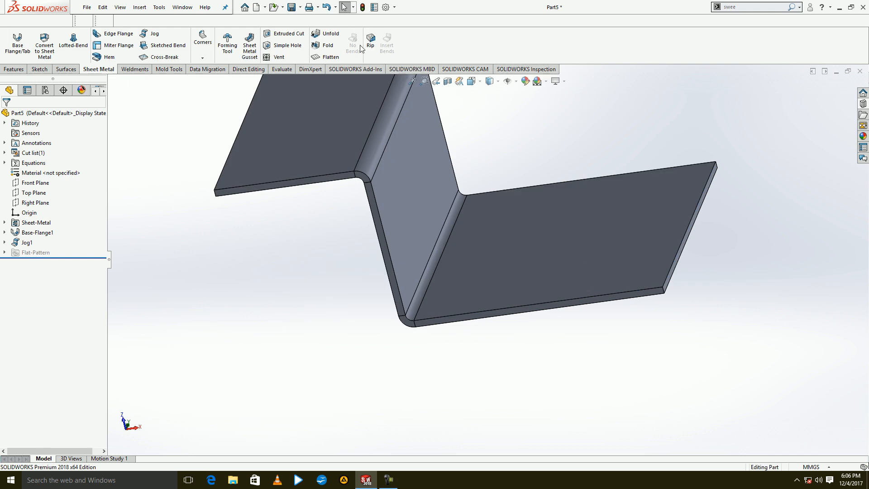
left_click(326, 6)
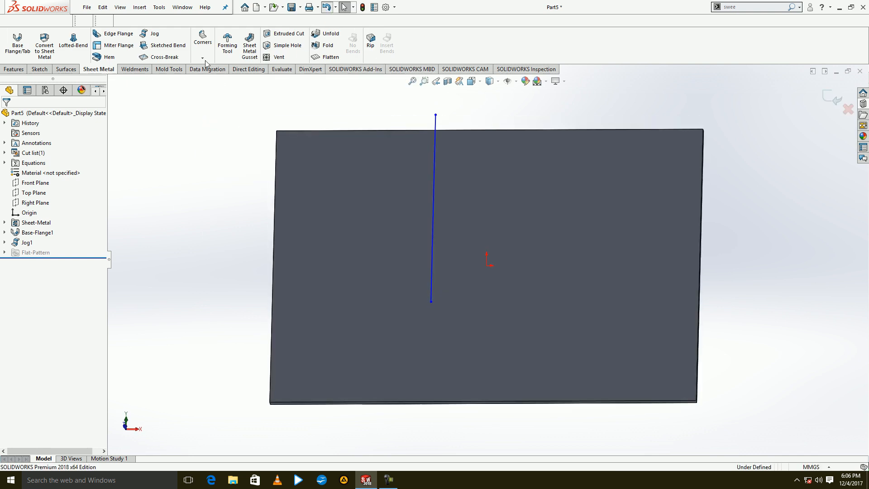
Create a 90-degree Sketched Bend along the sketched line, keeping the larger side fixed and the default radius and direction.
left_click(105, 71)
left_click(163, 47)
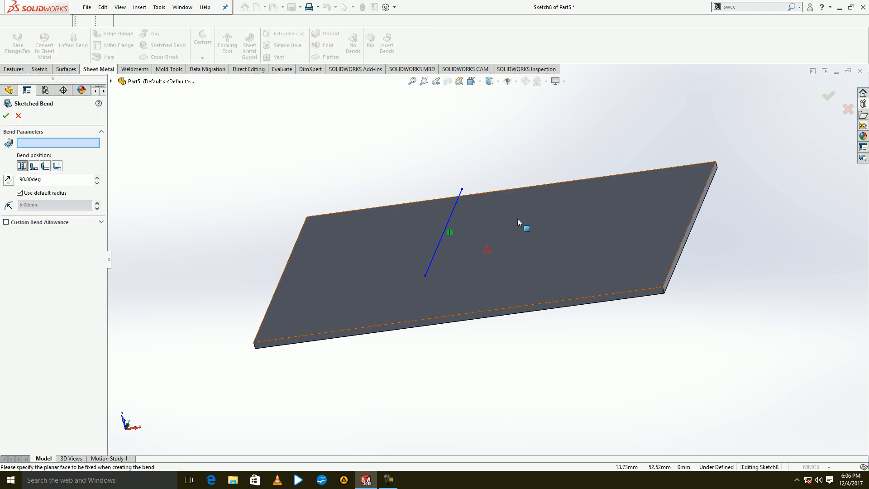
left_click(521, 258)
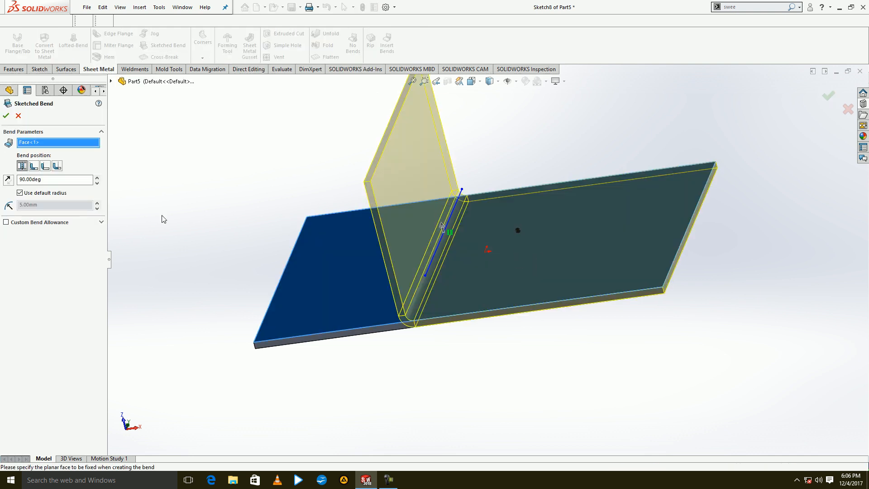
left_click(9, 180)
left_click(11, 180)
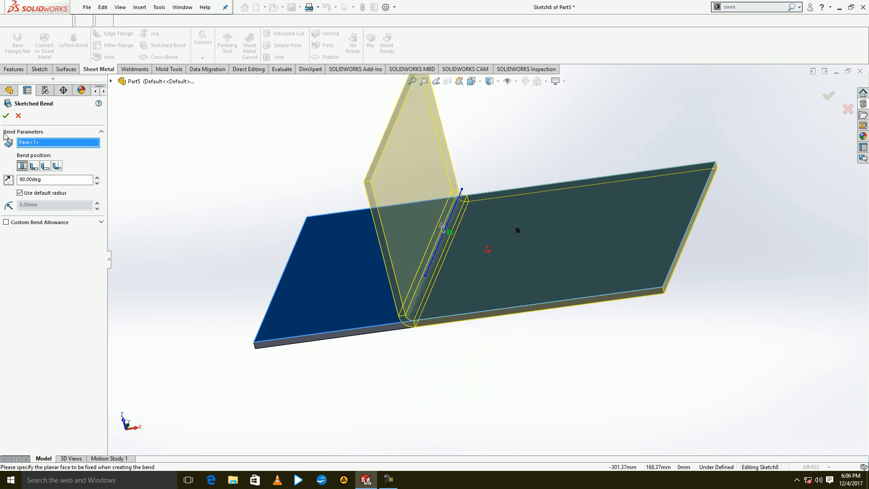
left_click(5, 115)
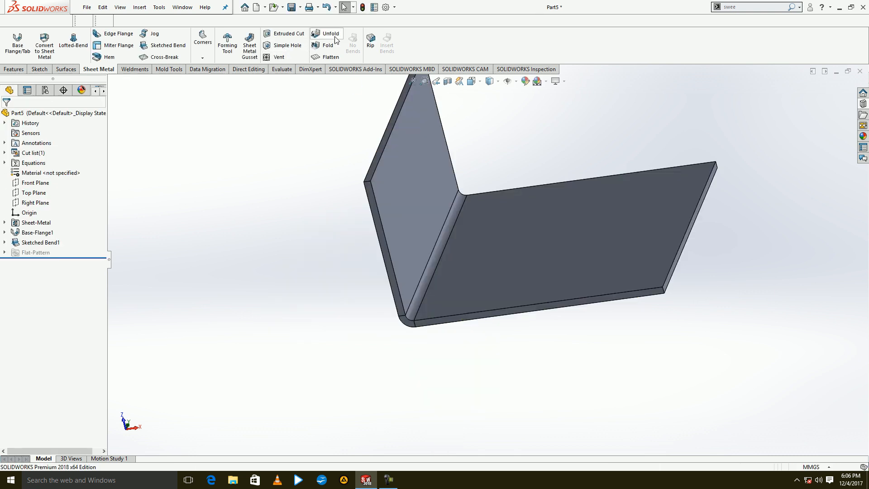
Unfold all bends of the part, using the larger flat face as the fixed face.
left_click(500, 233)
left_click(71, 199)
left_click(6, 116)
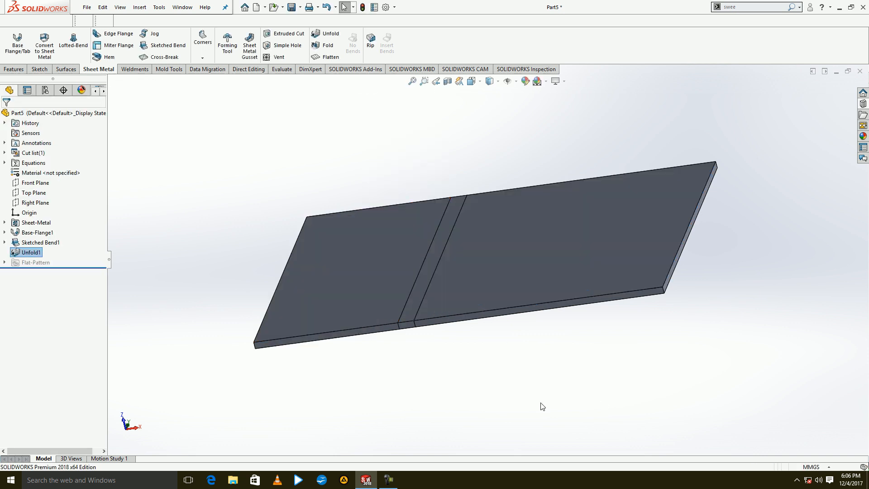
left_click(389, 480)
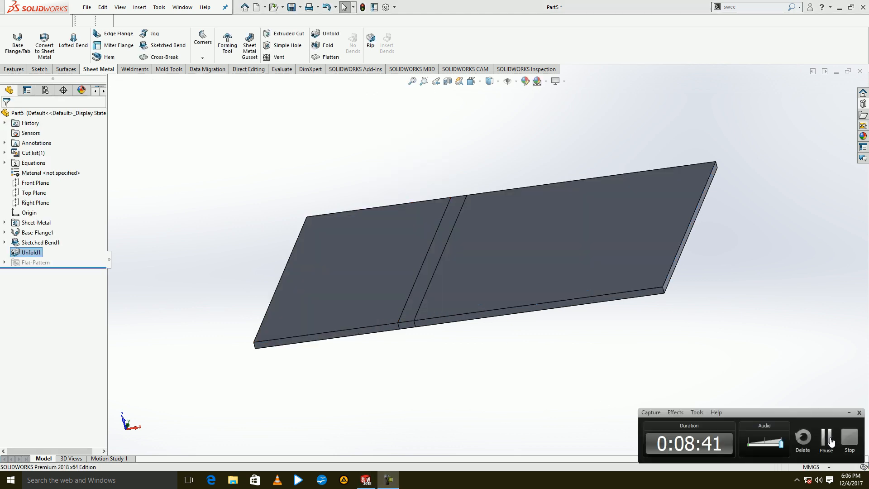
left_click(829, 438)
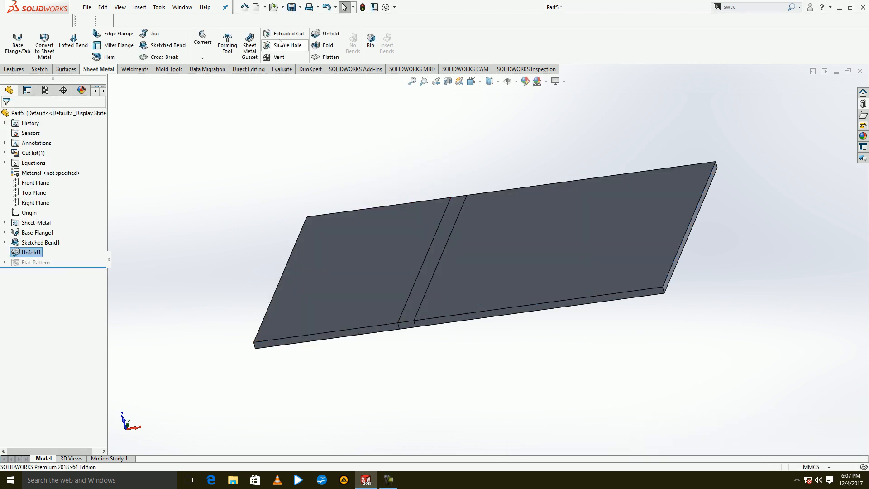
Start an Extruded Cut on the larger flat face and sketch a corner rectangle about 88 × 41 mm across the unfolded bend.
left_click(285, 34)
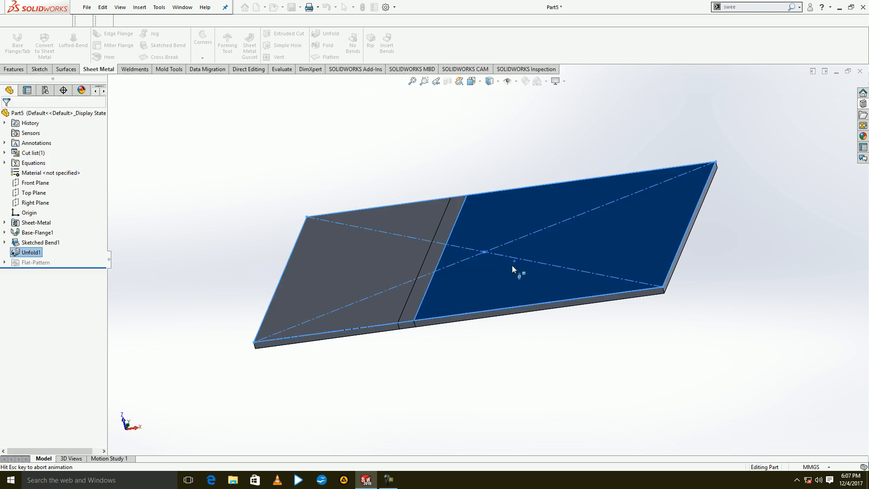
left_click(513, 262)
left_click(59, 45)
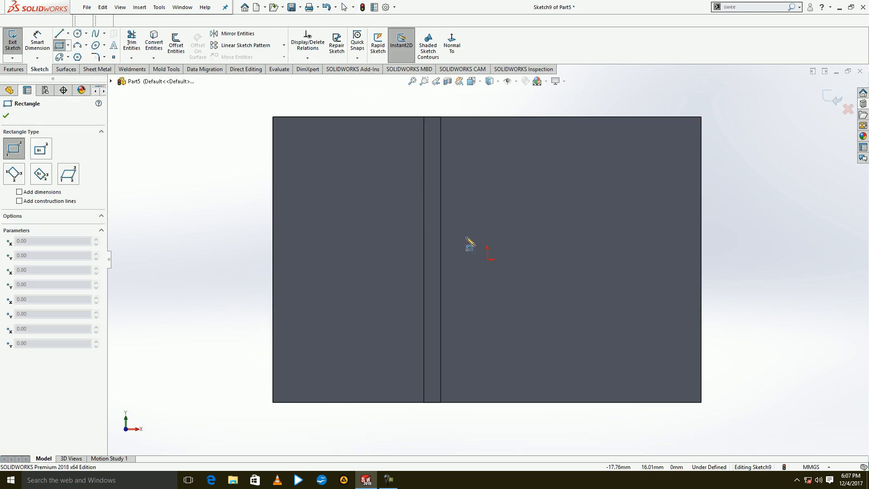
left_click(487, 237)
left_click(361, 295)
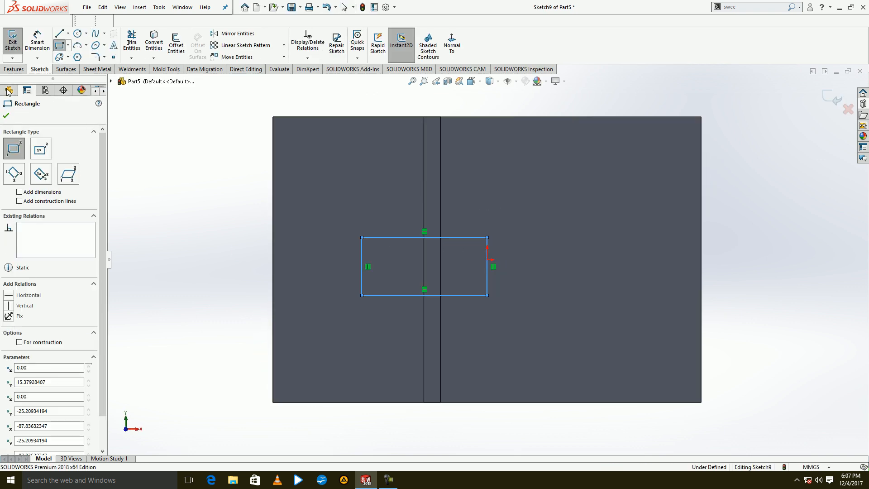
Finish the rectangle sketch and apply the Extruded Cut across the unfolded bend.
left_click(11, 45)
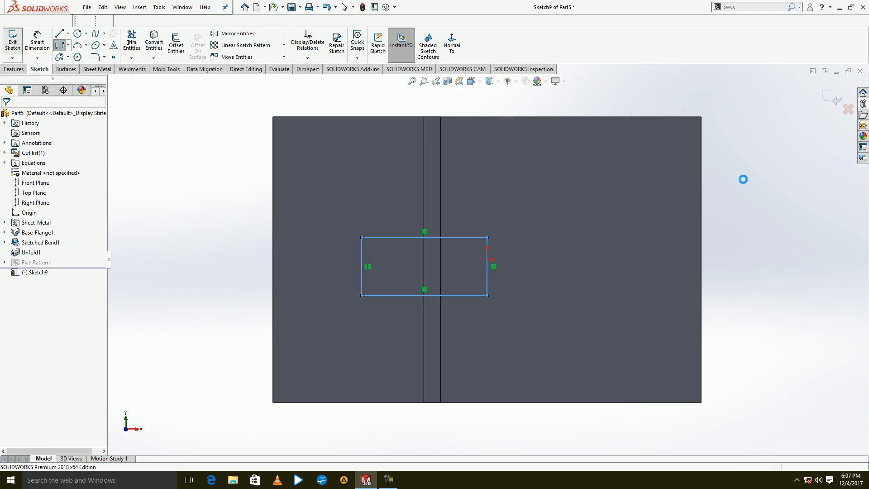
left_click(828, 95)
Fold all collected bends of the part back up, keeping the larger flat face fixed.
middle_click_drag(714, 311, 481, 116)
left_click(327, 45)
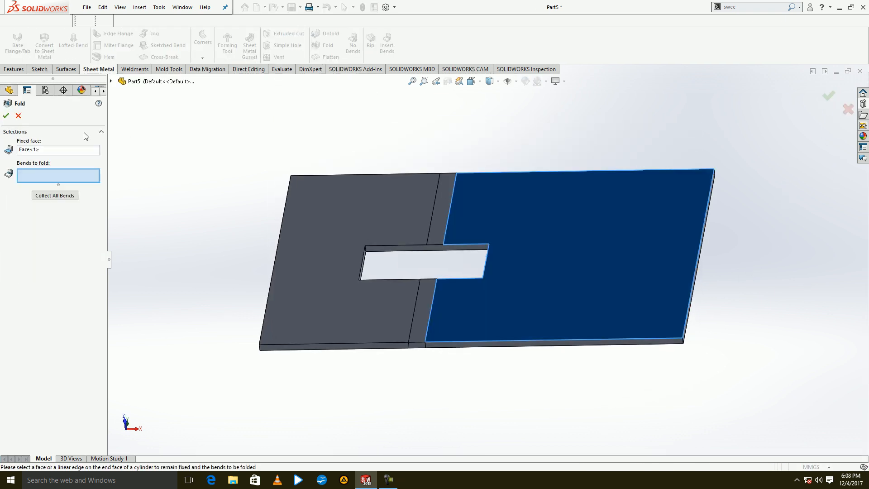
left_click(49, 195)
left_click(7, 116)
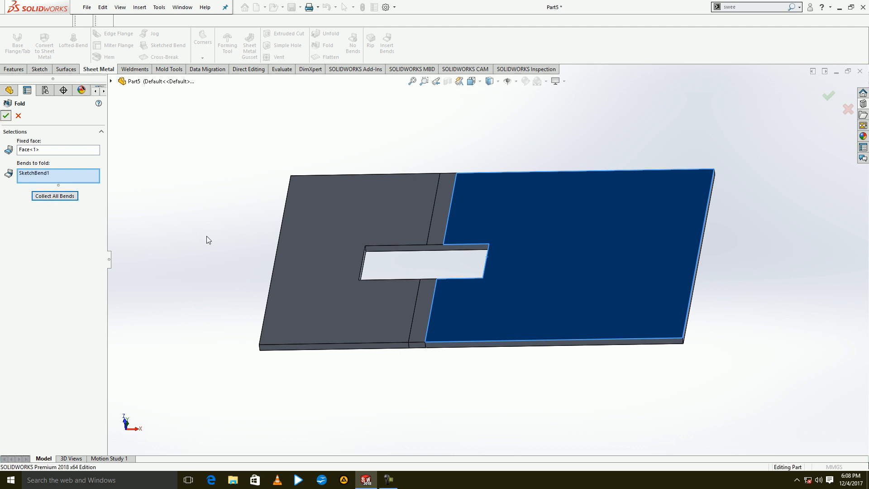
Try to add a Base Flange/Tab on the large face from a corner rectangle about 128 × 35 mm starting at the cutout's inner edge.
middle_click_drag(246, 288, 284, 197)
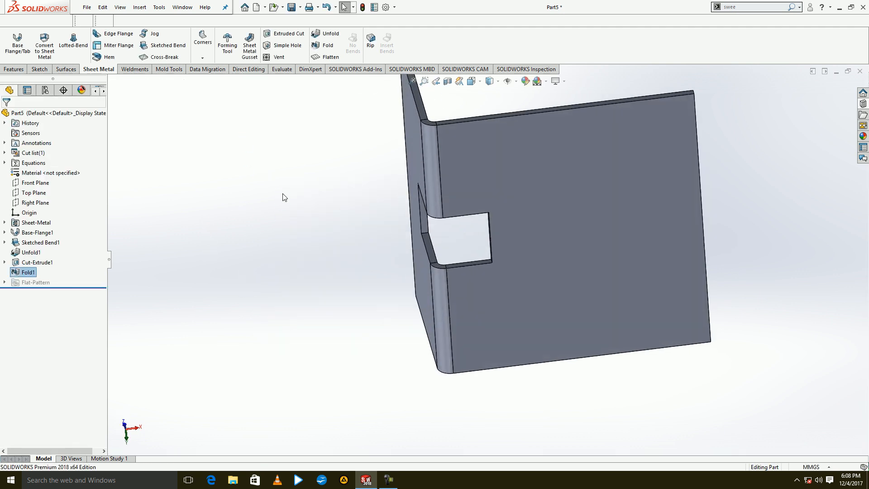
left_click(5, 39)
left_click(491, 296)
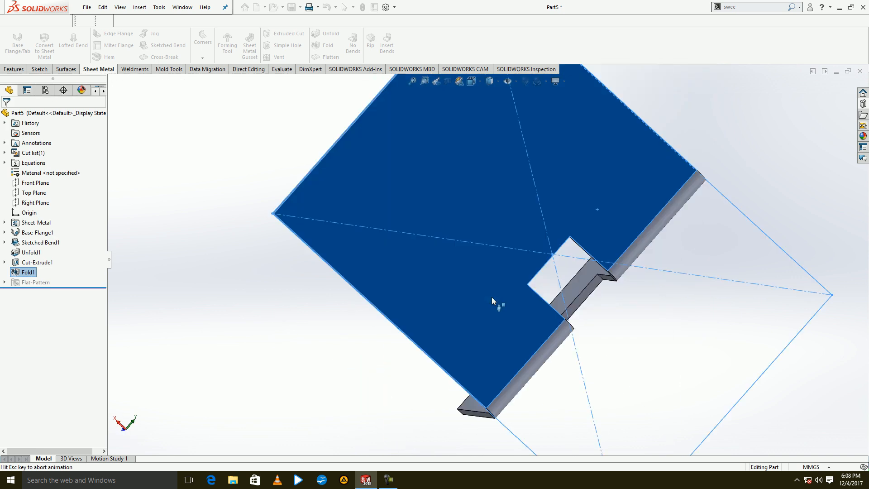
left_click(59, 44)
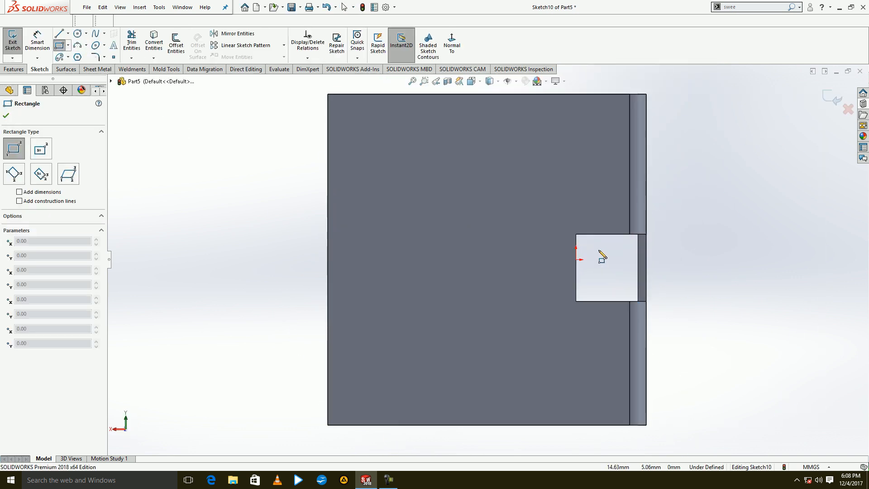
left_click(576, 239)
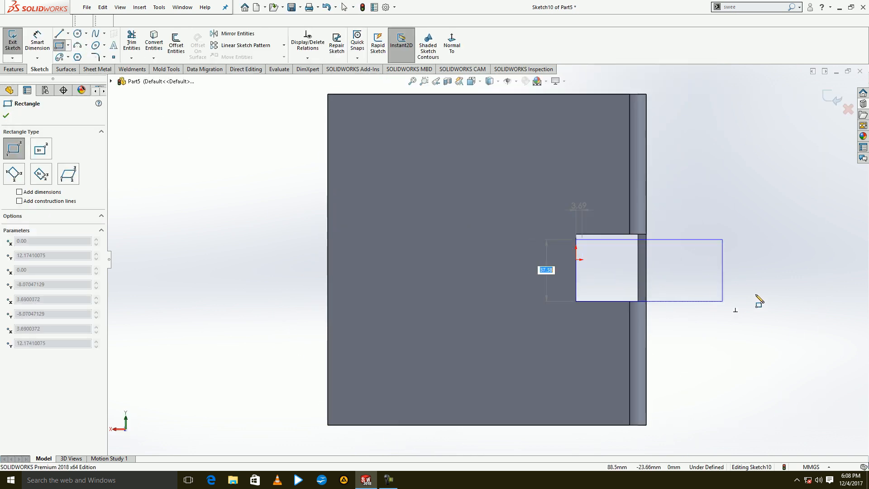
left_click(787, 298)
left_click(19, 41)
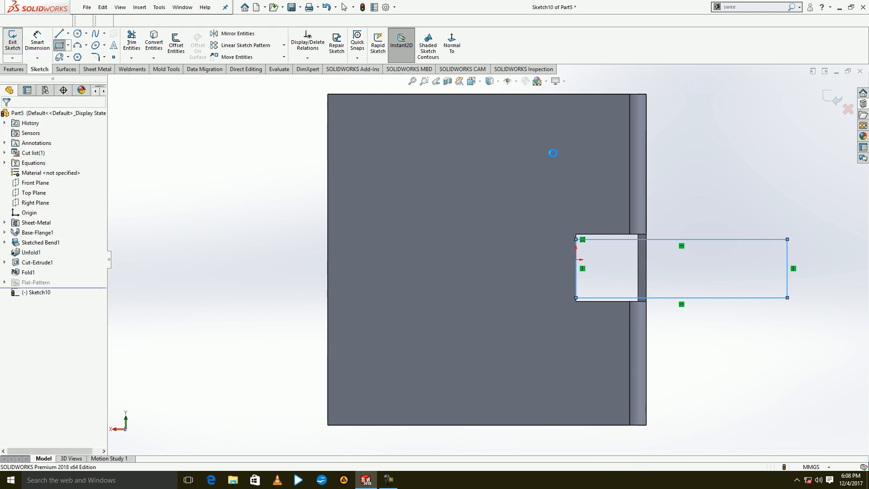
left_click(826, 100)
scroll(496, 165, "up", 1)
middle_click_drag(496, 165, 287, 274)
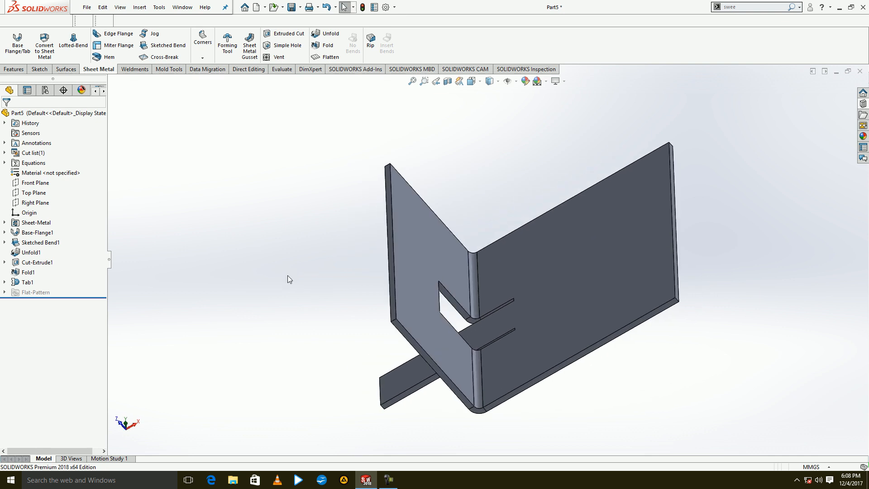
Undo the tab and its rectangle sketch.
left_click(326, 7)
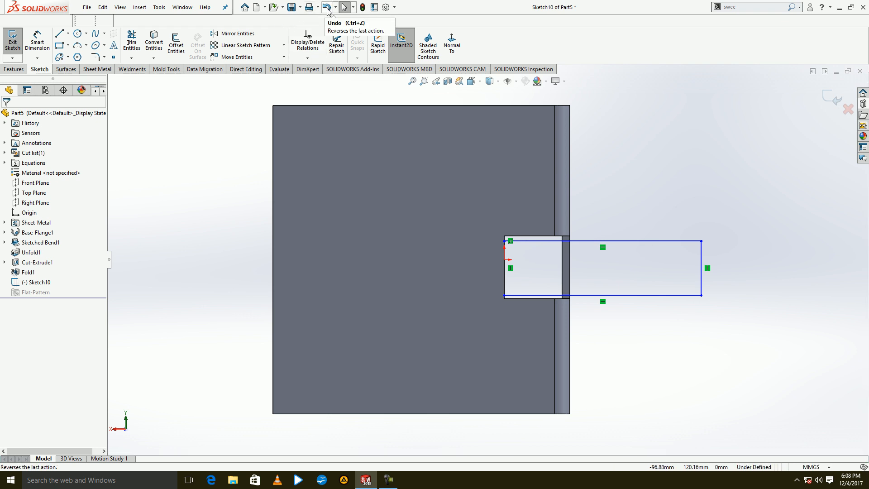
left_click(327, 7)
left_click(326, 7)
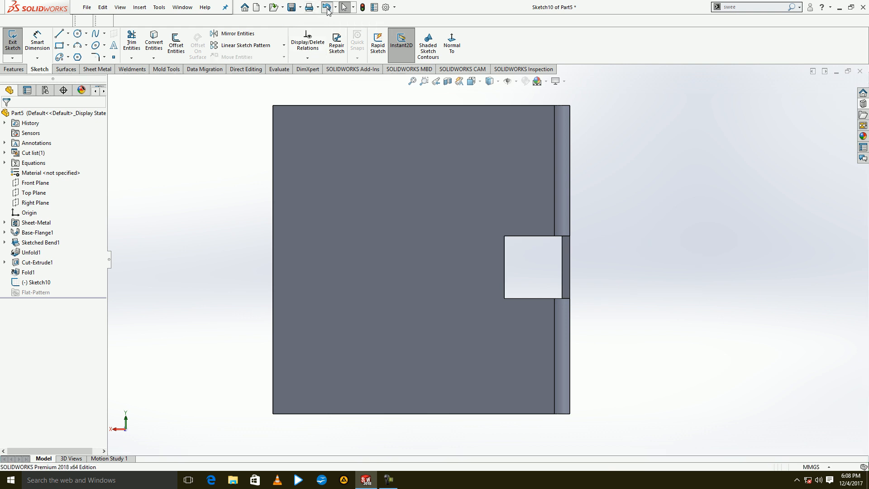
Create a 50 mm diameter Simple Hole on the larger flange face, blind to a depth of 10 mm.
middle_click_drag(385, 226, 536, 98)
left_click(279, 46)
left_click(512, 284)
scroll(513, 303, "down", 5)
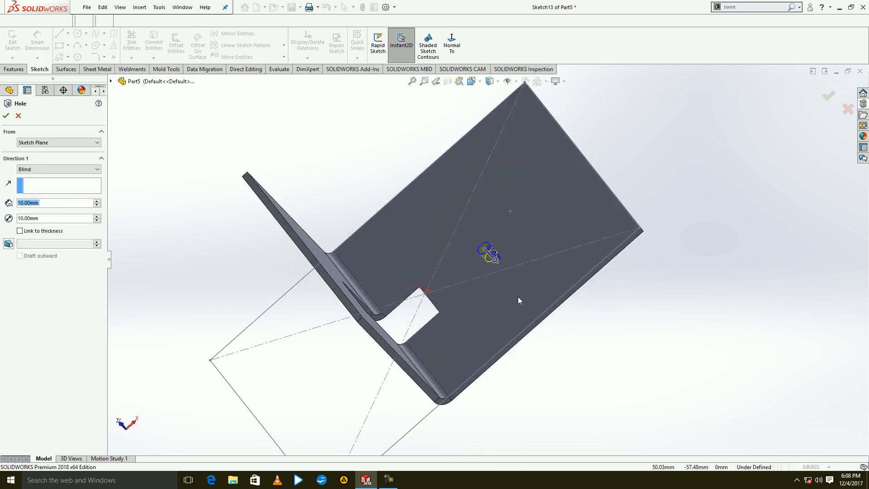
left_click(98, 216)
left_click(98, 216)
left_click(98, 215)
left_click(98, 216)
left_click(6, 117)
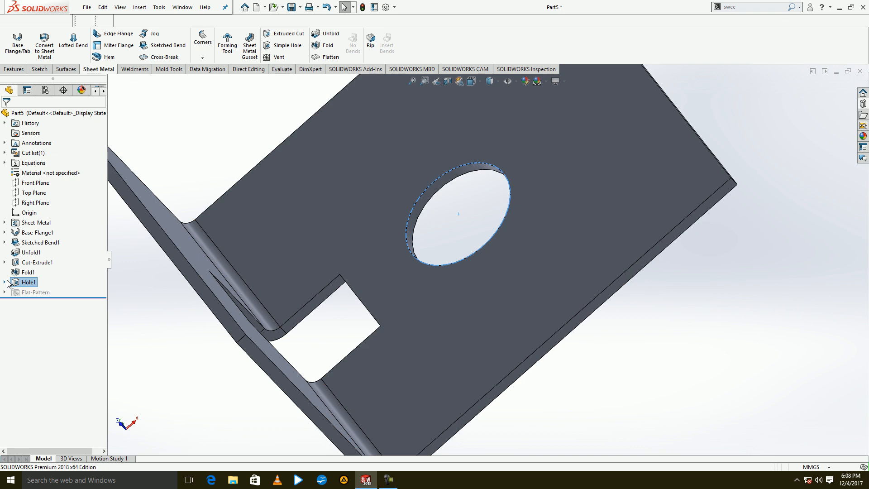
Edit the hole's sketch to dimension its centre 80 mm from the flange's outer edge, and exit the sketch.
left_click(4, 281)
left_click(36, 293)
left_click(41, 268)
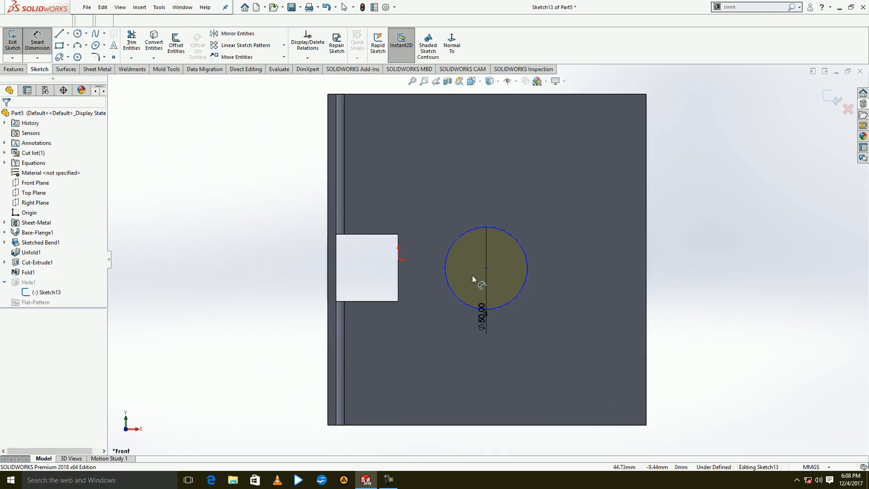
left_click(486, 268)
left_click(646, 277)
left_click(577, 257)
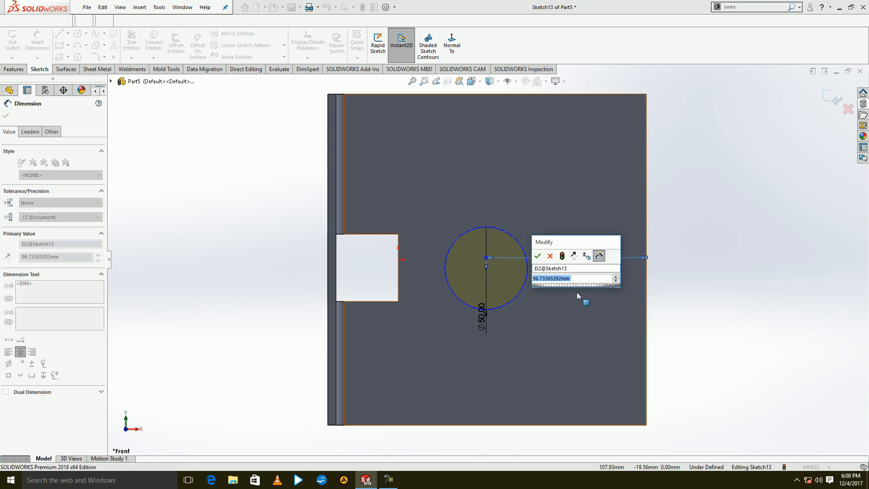
key("Return")
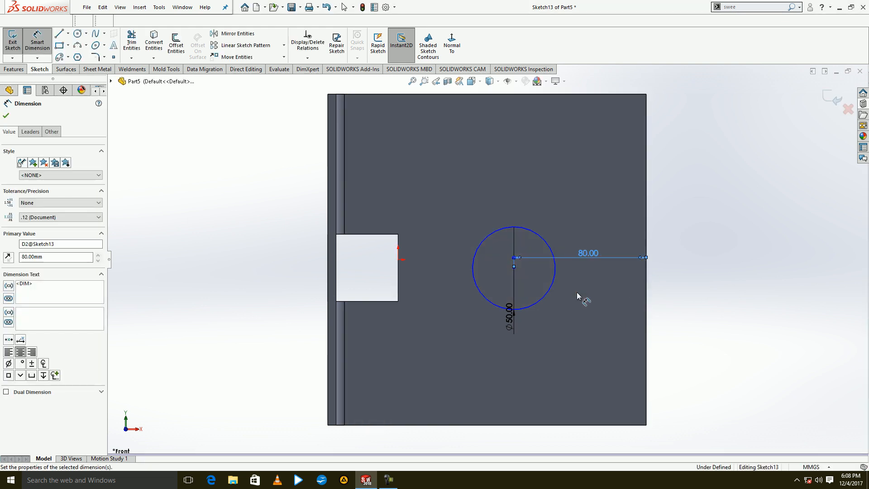
left_click(13, 38)
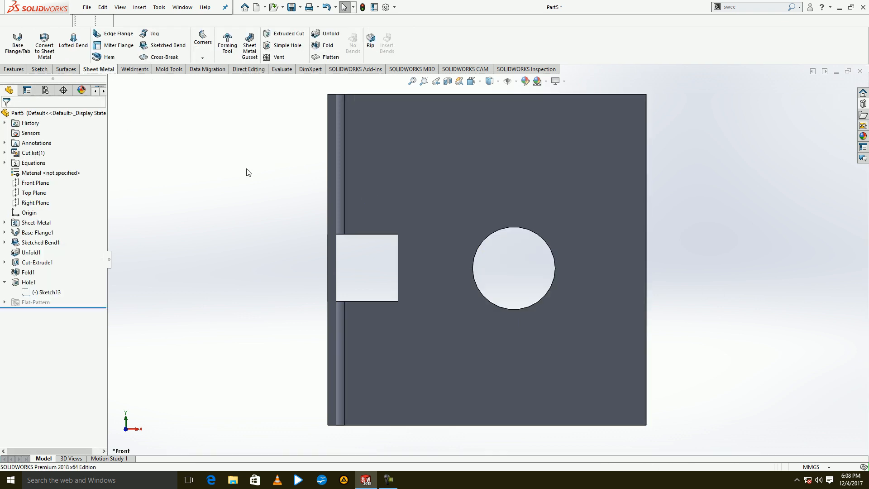
Start a Sheet Metal Gusset between the inner faces of the two flanges and set its offset to 150 mm.
left_click(249, 46)
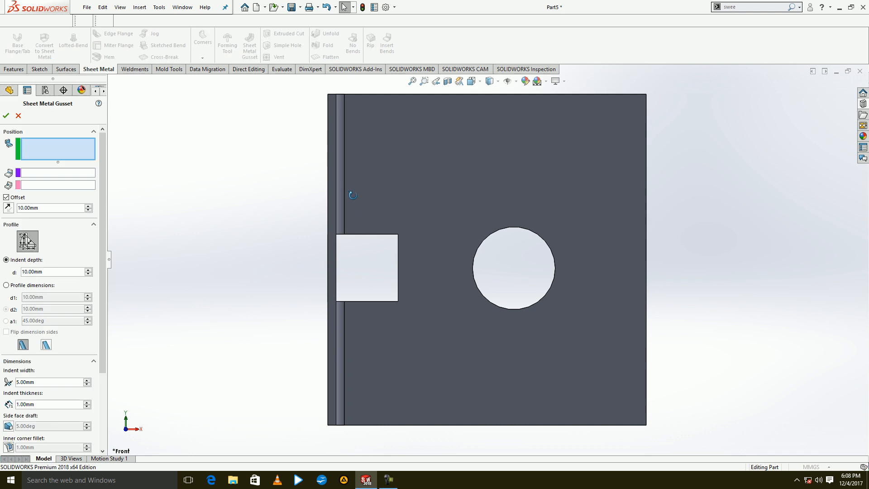
left_click(494, 261)
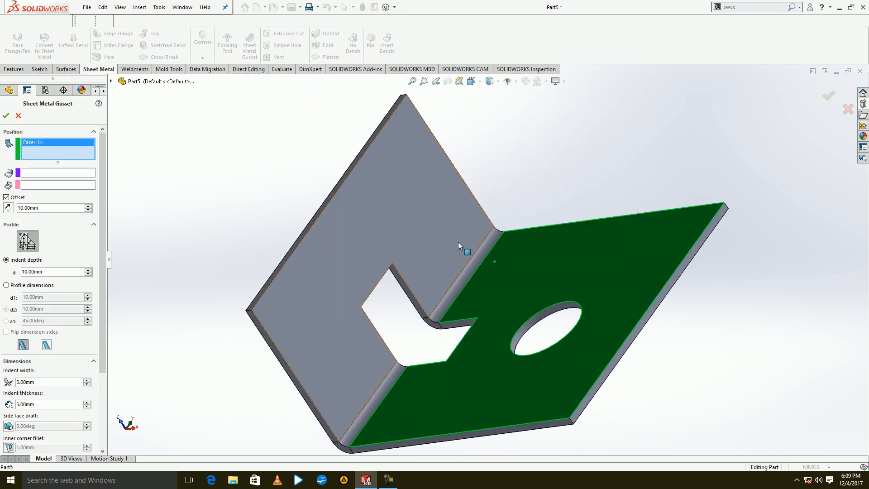
left_click(466, 275)
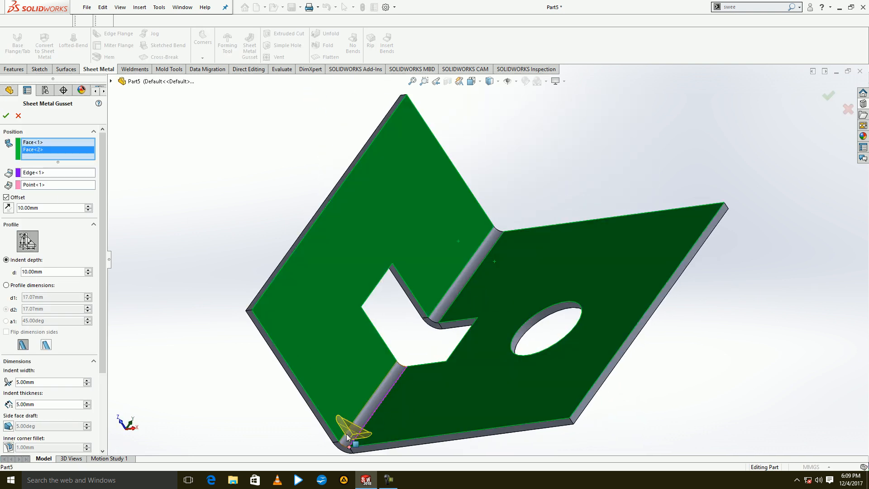
left_click(90, 207)
left_click(89, 207)
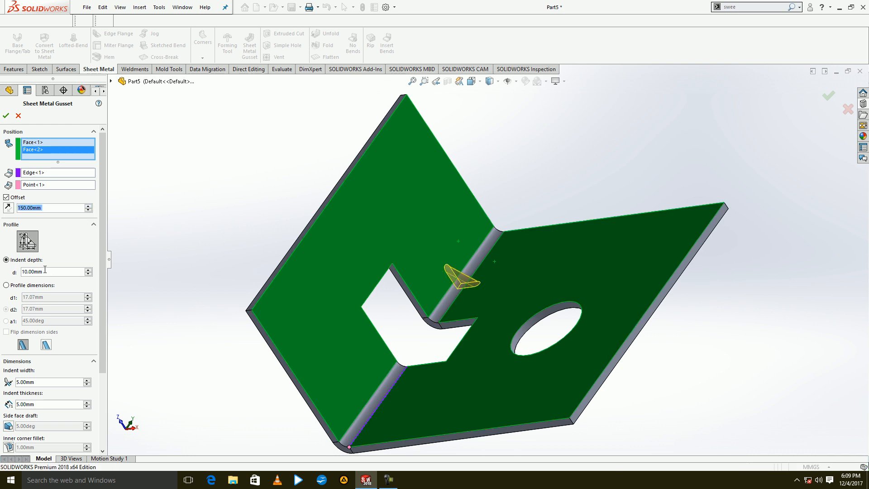
Give the gusset a 40 mm indent depth, a rounded profile and a 35 mm indent width, and create it.
left_click(89, 270)
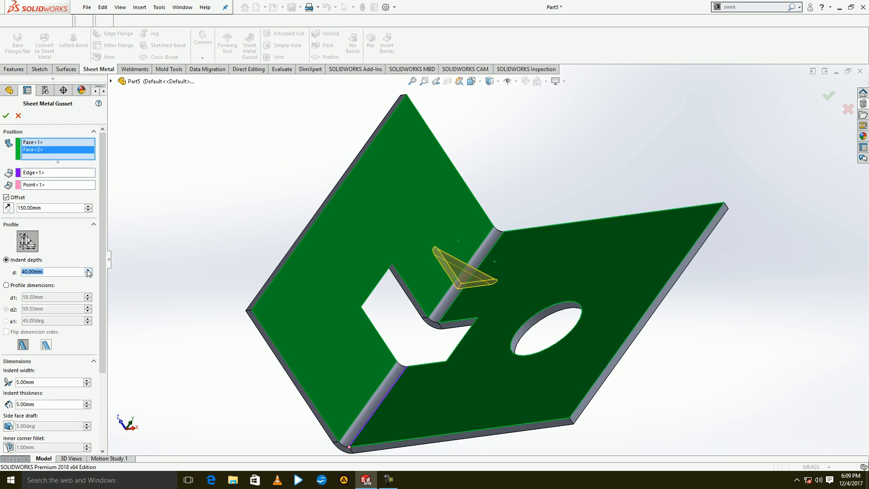
left_click(46, 345)
left_click(25, 345)
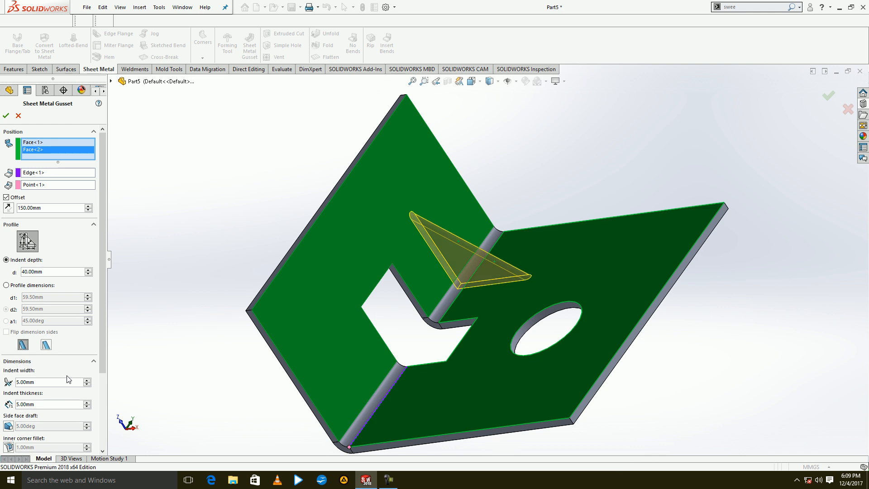
left_click(86, 380)
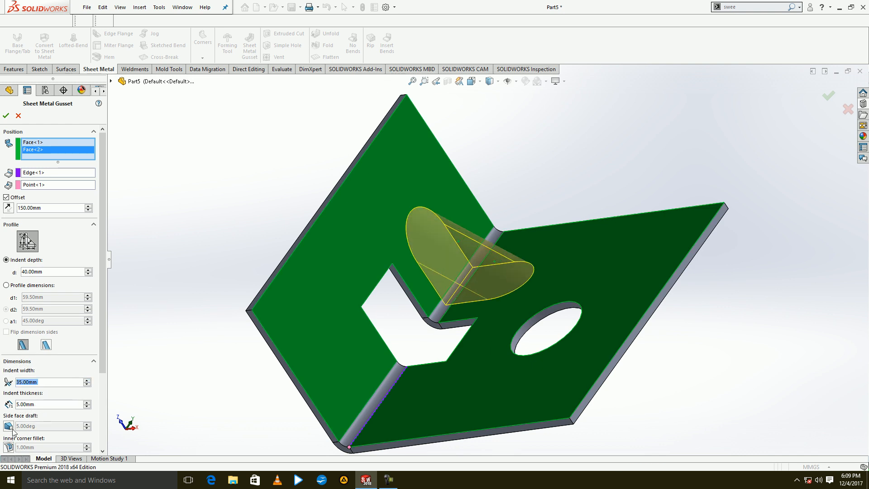
left_click(6, 116)
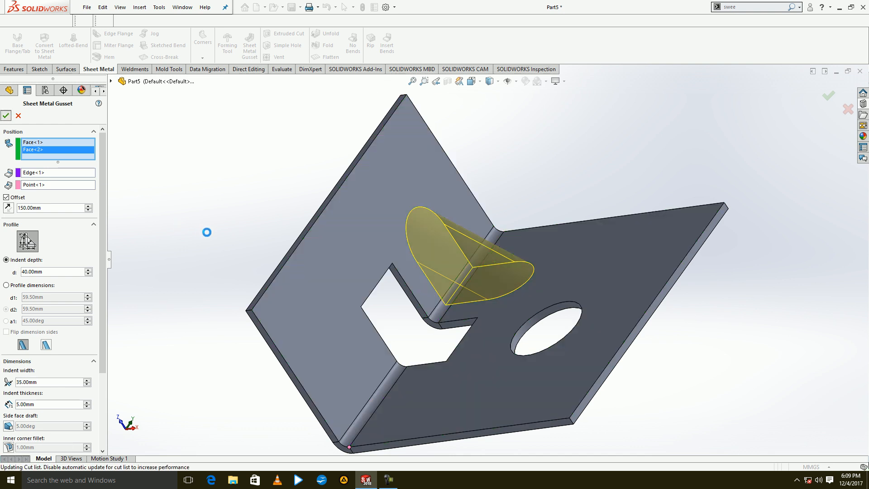
left_click(388, 480)
left_click(824, 439)
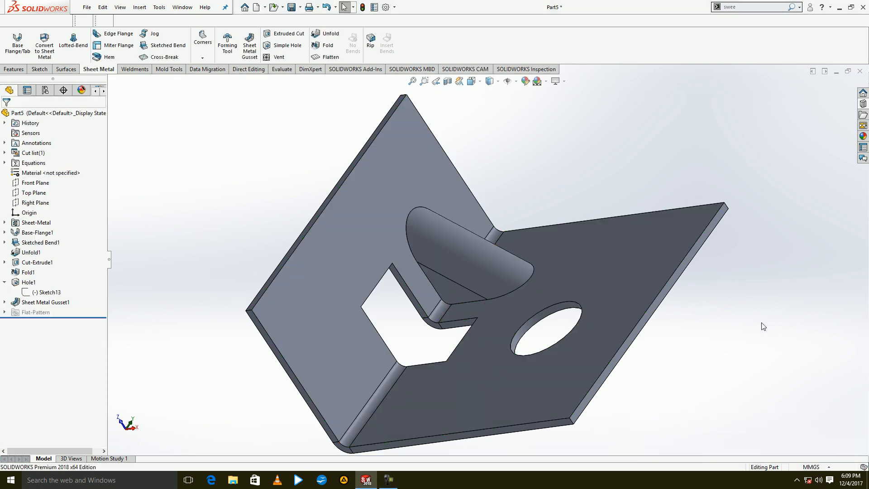
middle_click_drag(414, 257, 418, 199)
Close the part without saving and create a new part document.
left_click(859, 71)
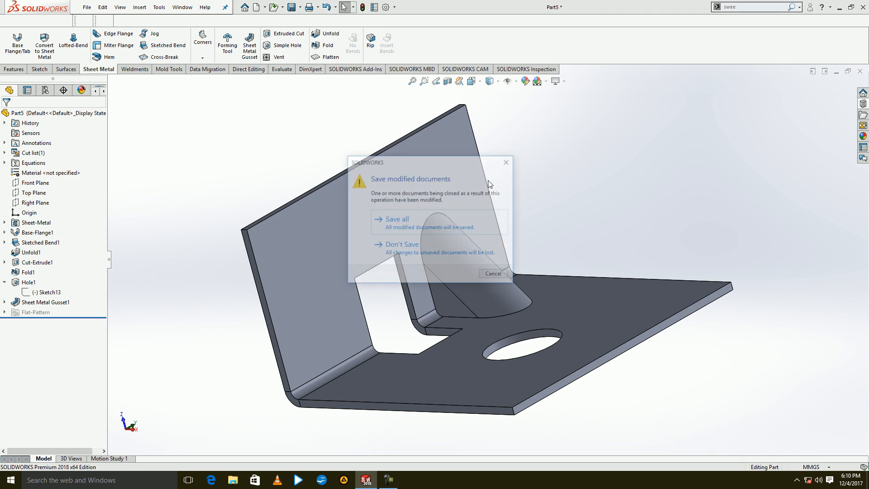
left_click(398, 246)
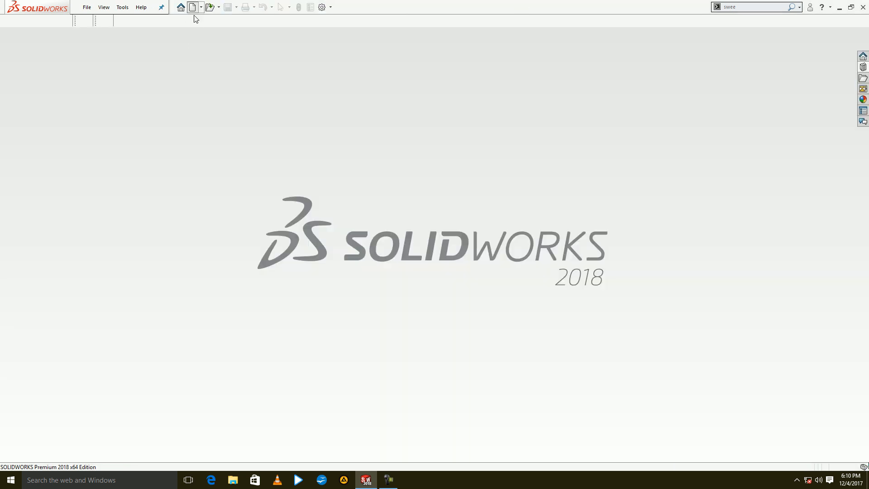
left_click(193, 8)
double_click(333, 137)
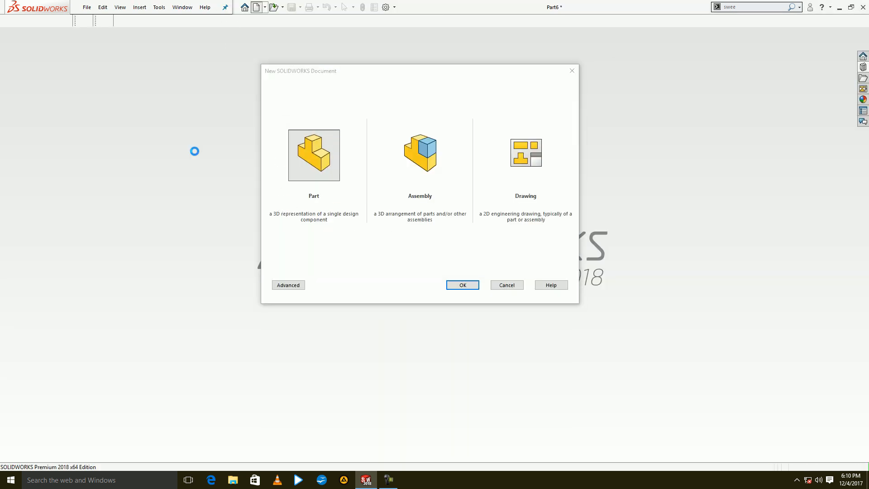
Create a 5 mm thick Base Flange on the Front Plane from an origin-centred rectangle 300 mm wide and 200 mm high.
left_click(14, 40)
left_click(390, 165)
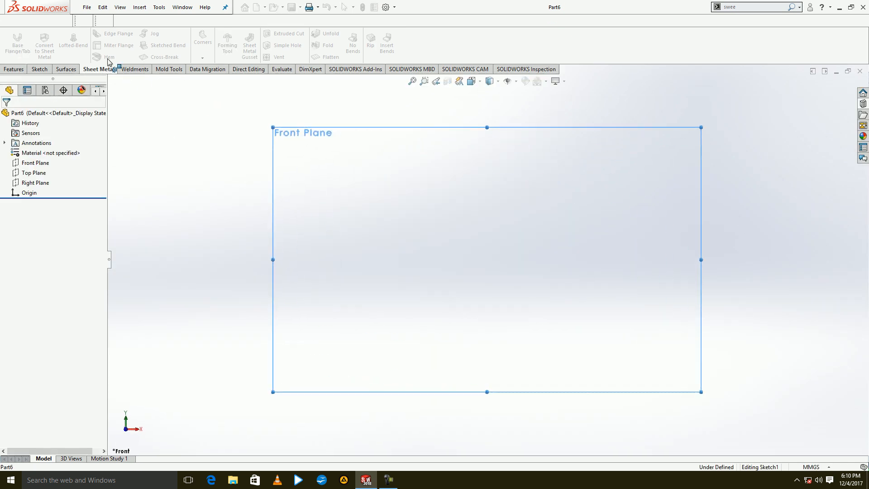
left_click(59, 45)
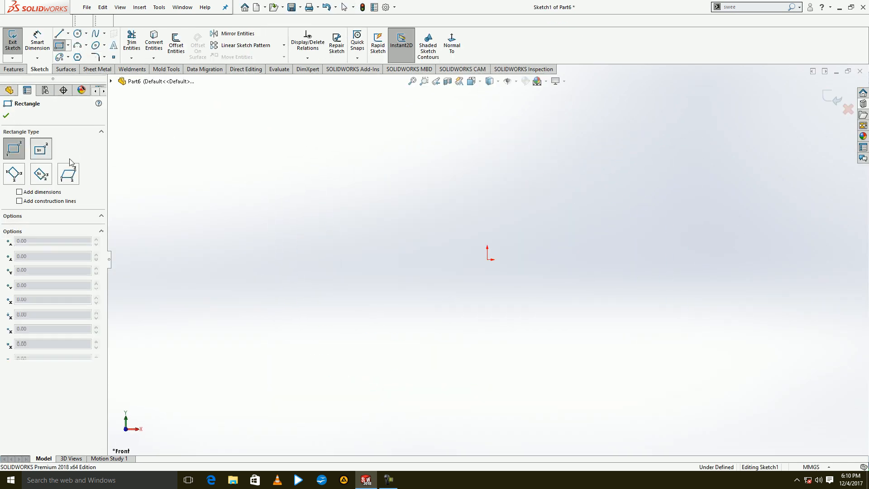
left_click(41, 149)
left_click(488, 259)
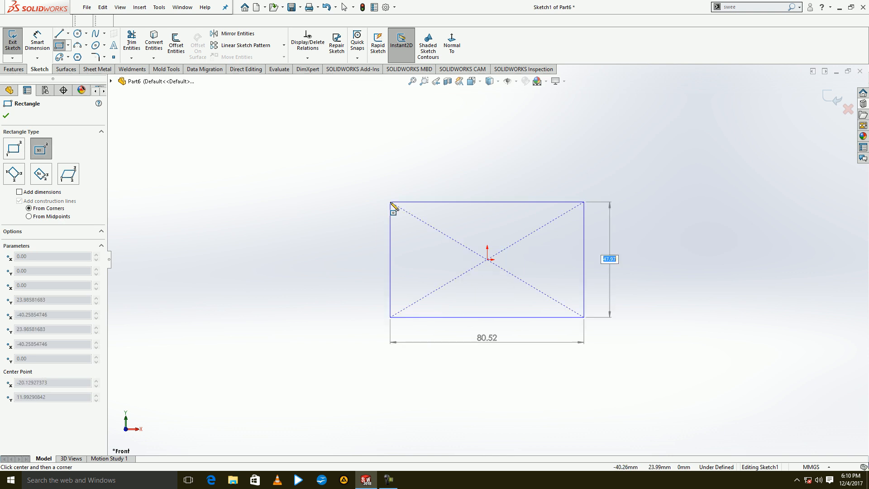
key("Return")
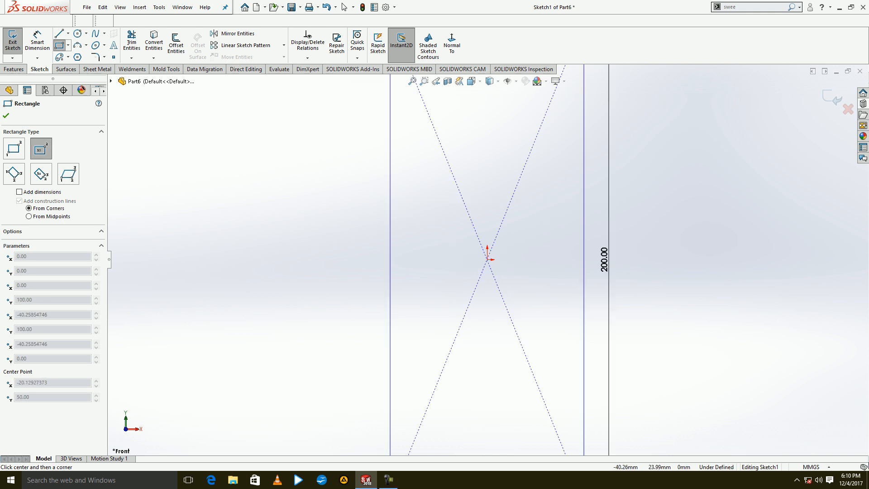
type("300")
key("Return")
left_click(11, 47)
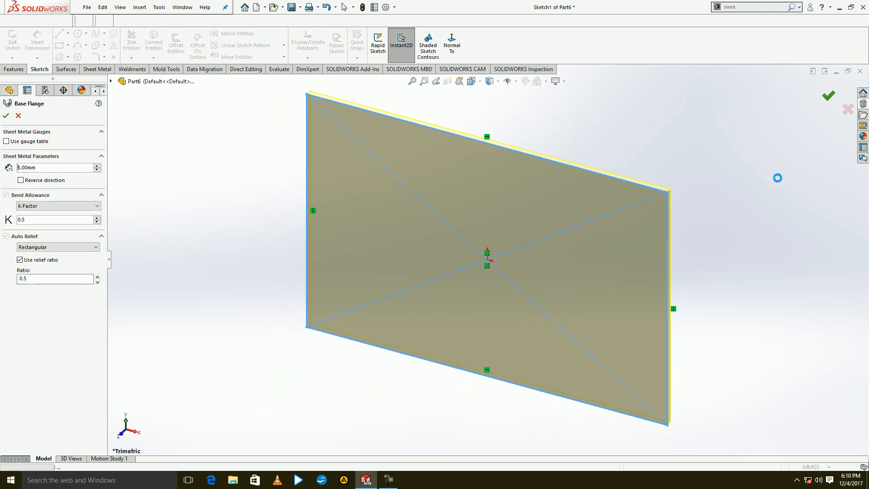
Add 200 mm long Edge Flanges at 90 degrees along the base flange's upper edge and its adjoining vertical edge.
left_click(105, 36)
left_click(463, 137)
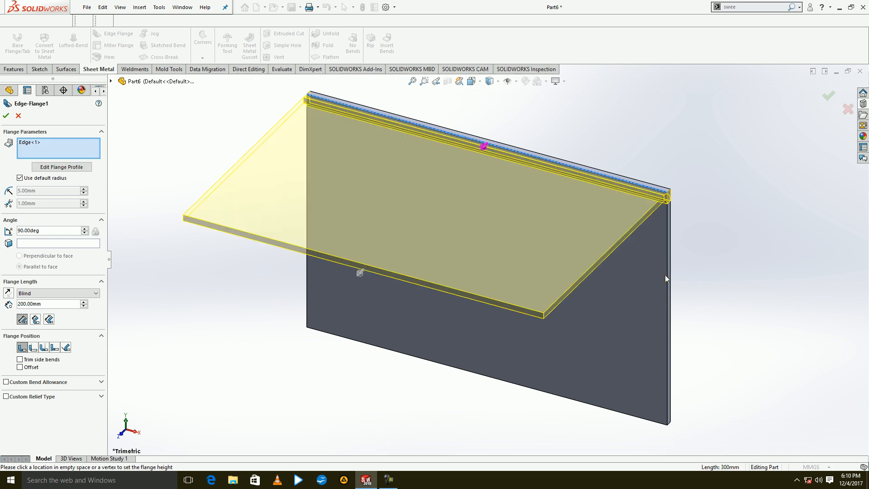
left_click(667, 277)
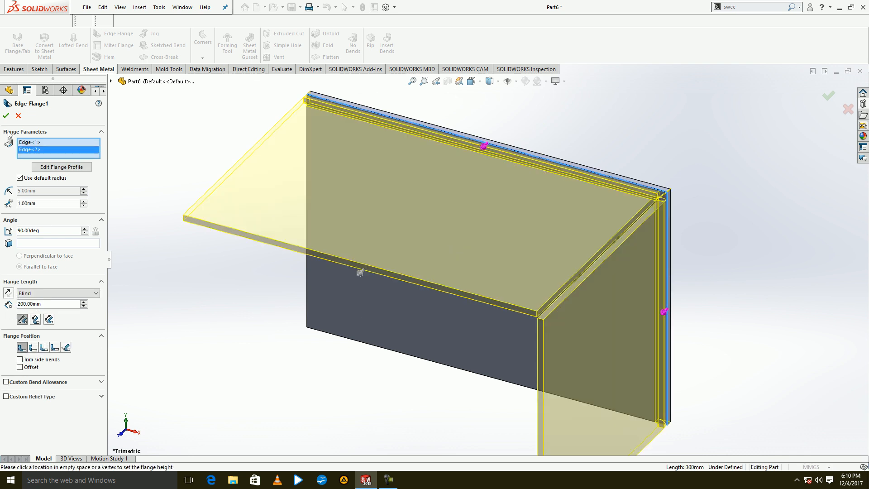
left_click(6, 115)
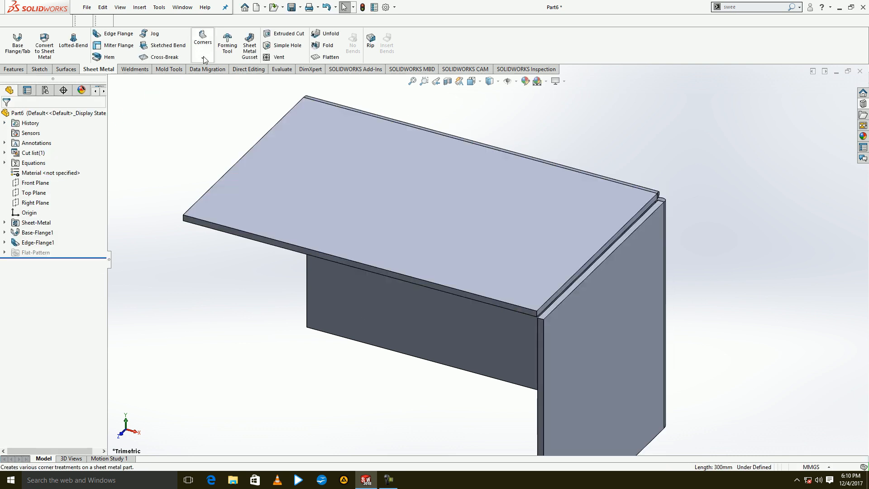
Create a Closed Corner between the two adjoining edge flanges, trying the butt and underlap corner types.
left_click(202, 40)
left_click(618, 245)
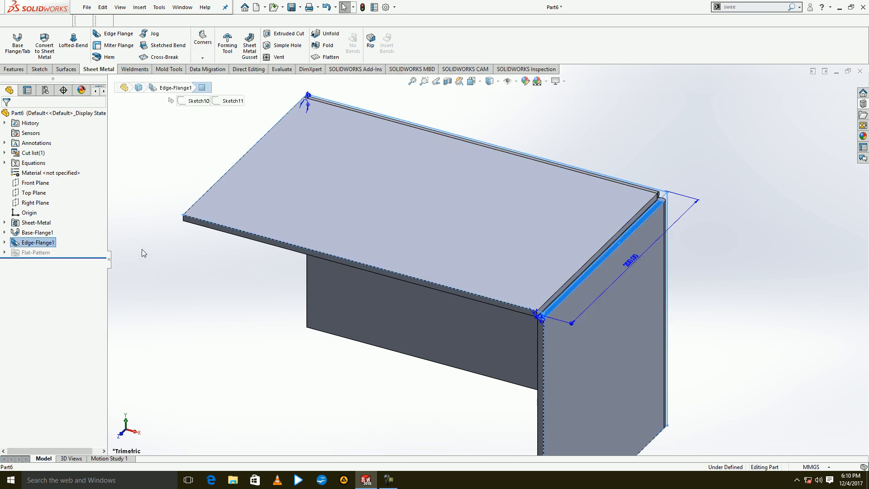
left_click(203, 40)
left_click(211, 68)
left_click(23, 205)
left_click(50, 206)
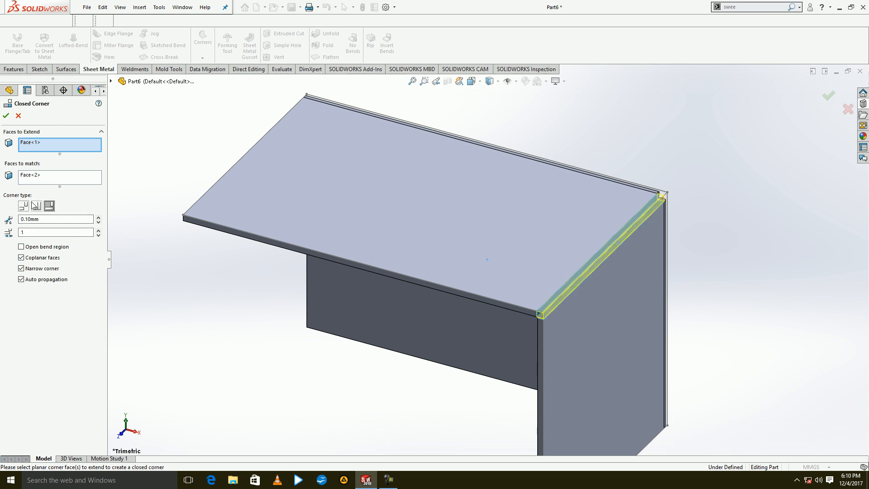
left_click(4, 117)
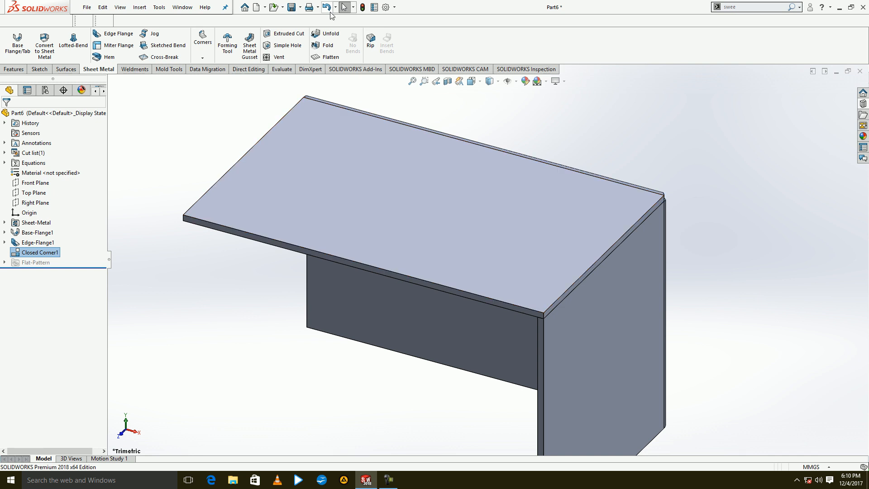
Undo the closed corner and try a Welded Corner between the two flanges with a 1 mm fillet and texture.
left_click(202, 57)
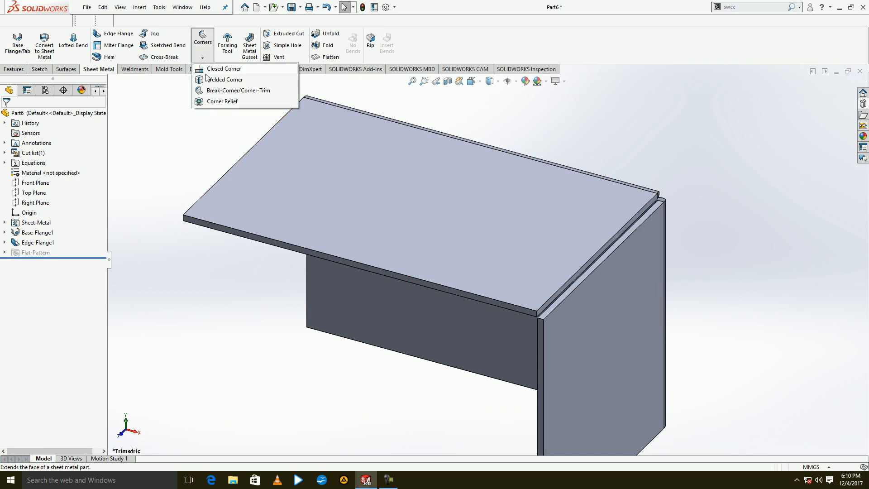
left_click(224, 79)
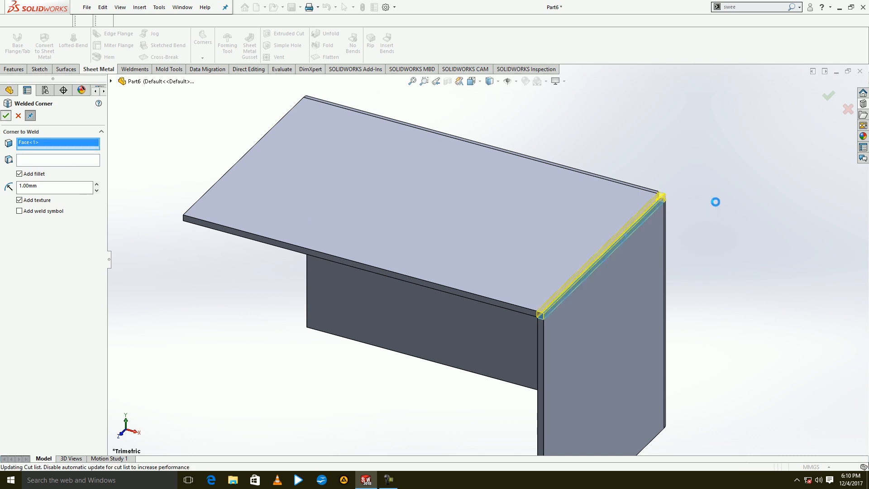
middle_click_drag(696, 222, 661, 234)
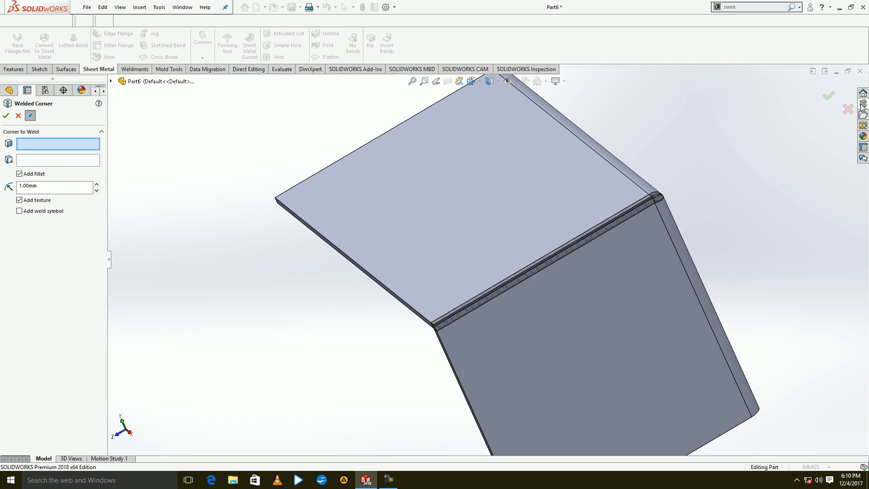
left_click(845, 113)
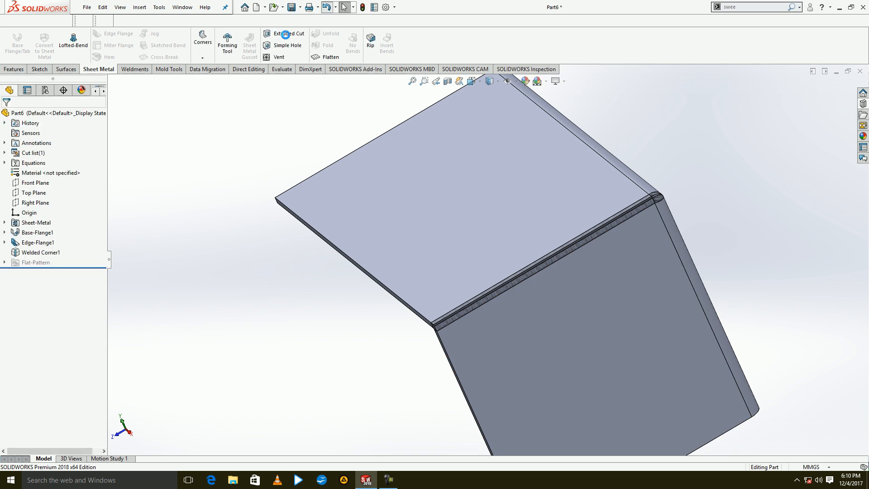
Undo the welded corner and try a fillet-type Break Corner with a 5 mm radius on the upper flange's free outer corner.
left_click(202, 57)
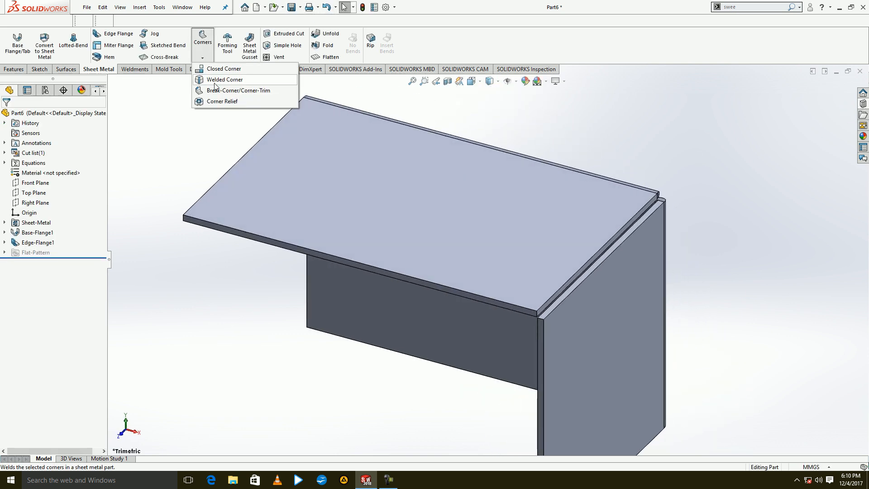
left_click(218, 90)
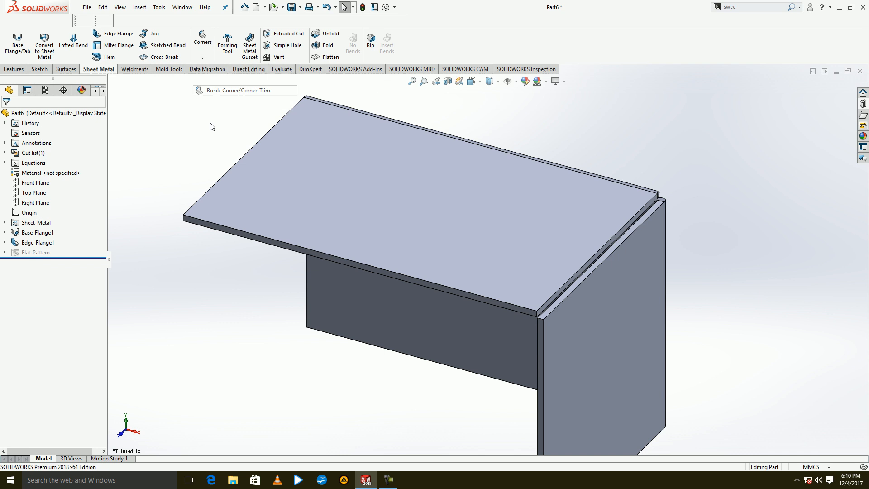
left_click(183, 220)
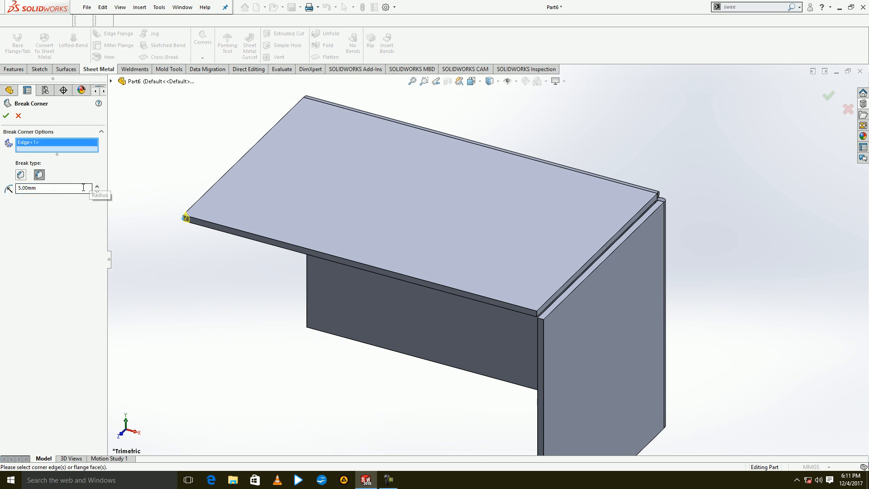
left_click(19, 116)
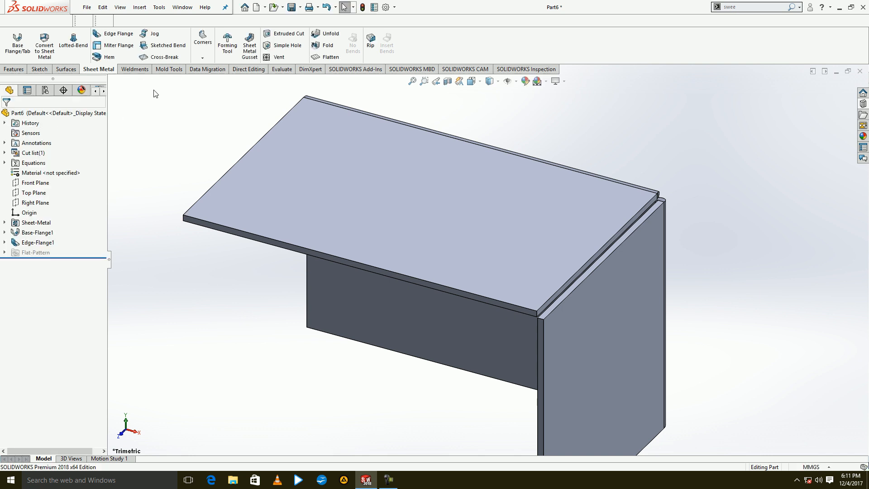
Start a 2 Bend Corner Relief, collect all corners of the sheet metal body and set the relief type to Circular.
left_click(202, 57)
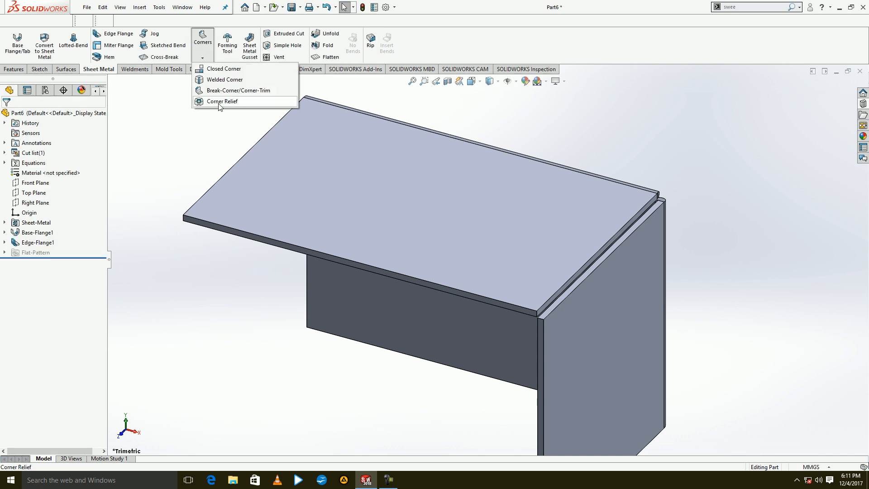
left_click(219, 102)
left_click(54, 268)
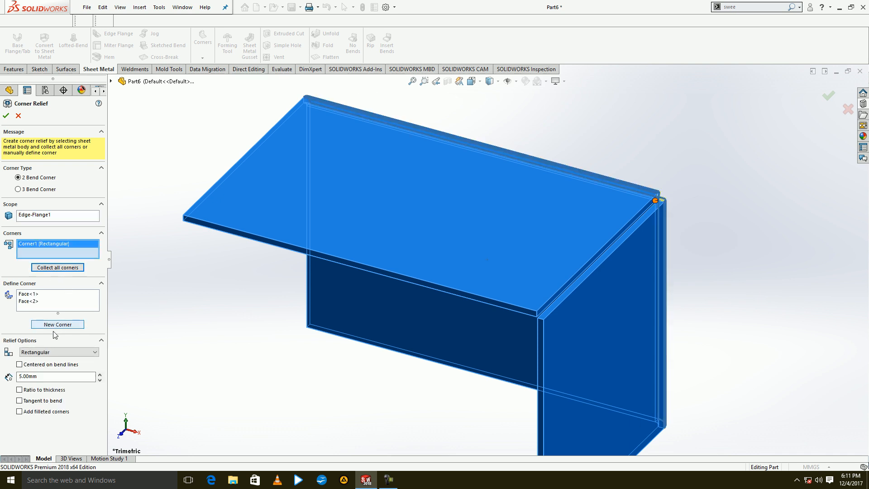
left_click(51, 352)
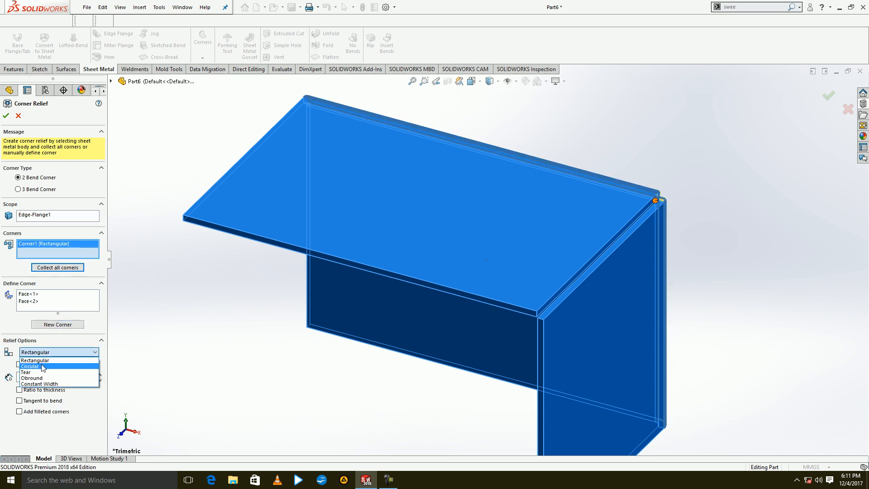
left_click(43, 367)
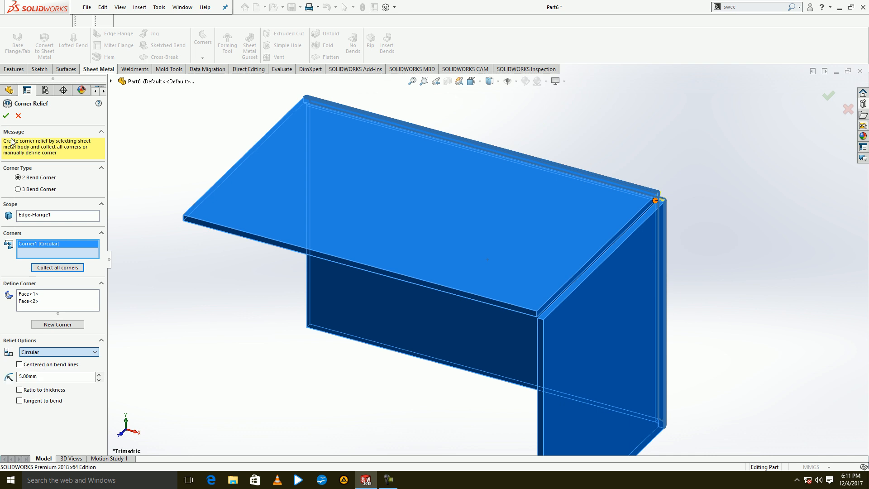
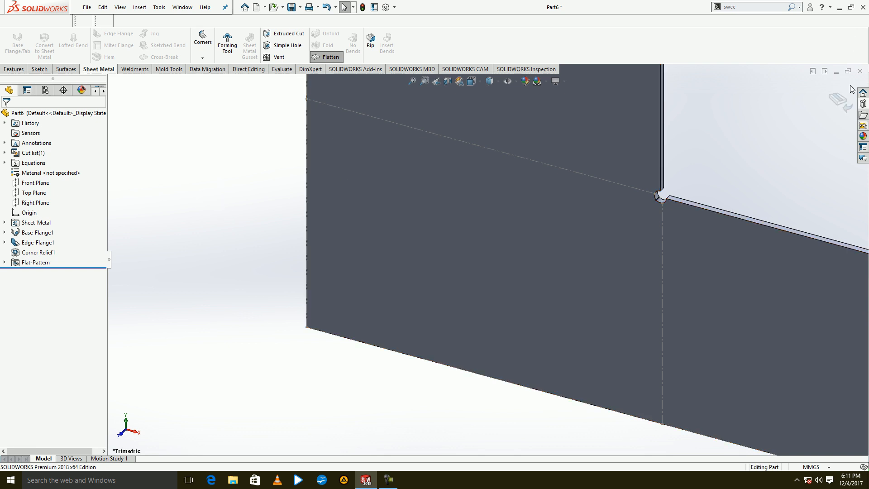
Undo the flattening, the corner relief, the edge flanges and the base flange, back to the rectangle sketch.
left_click(326, 7)
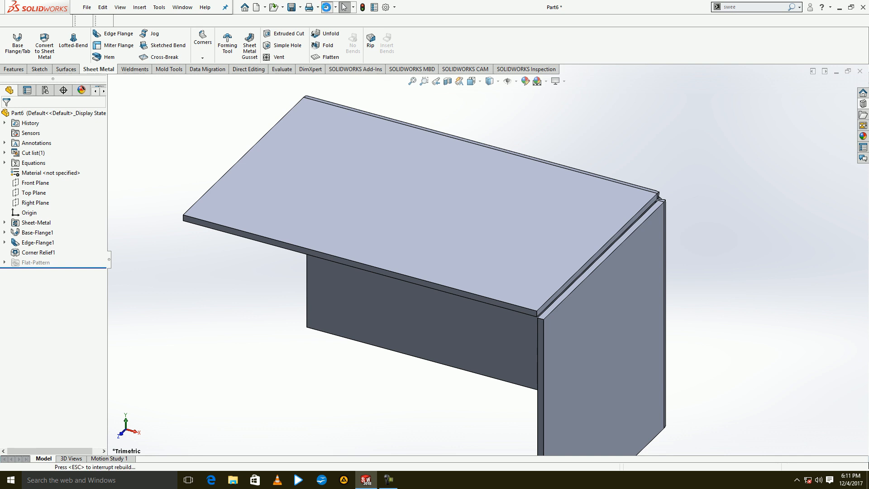
left_click(326, 7)
left_click(326, 7)
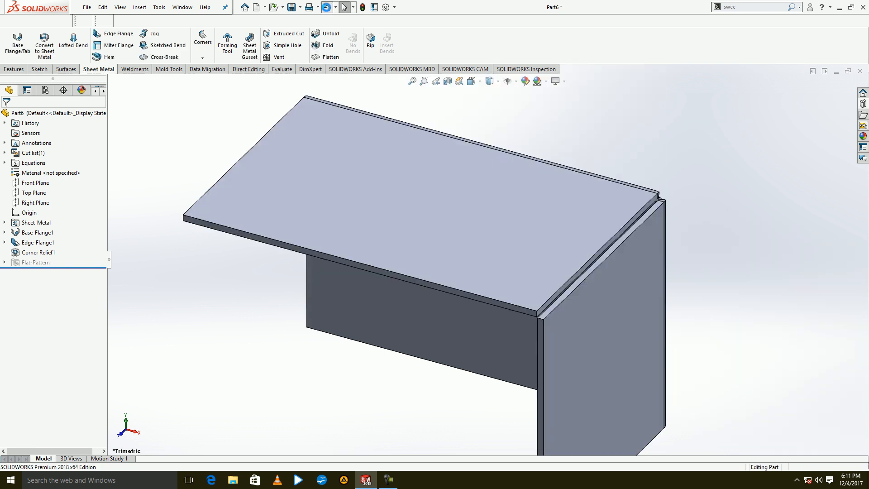
left_click(326, 8)
left_click(326, 8)
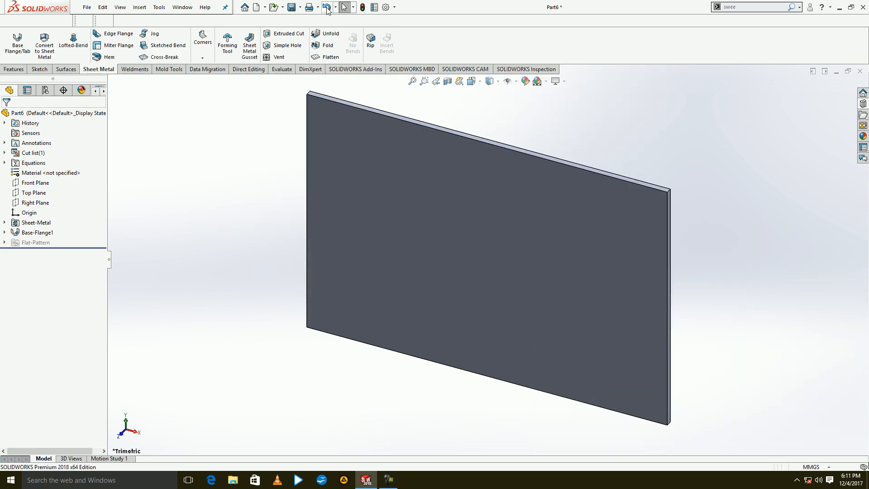
left_click(326, 7)
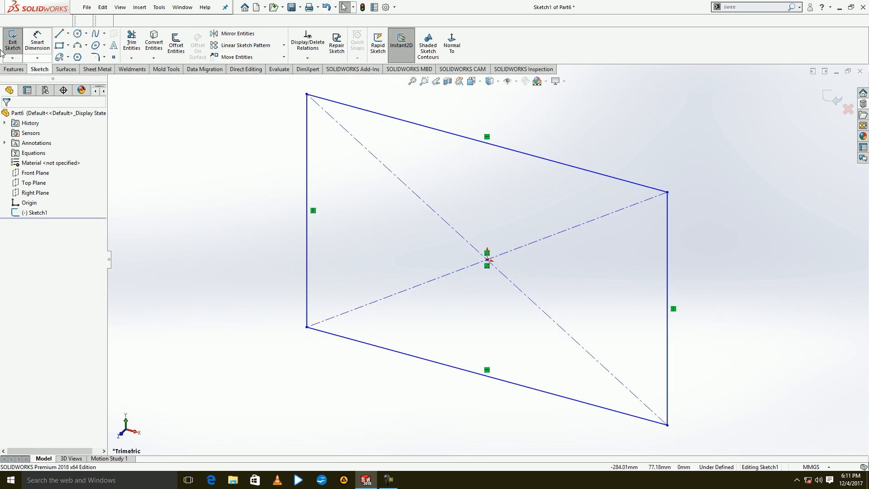
Create a 5 mm thick base flange from the rectangle sketch.
left_click(108, 69)
left_click(17, 41)
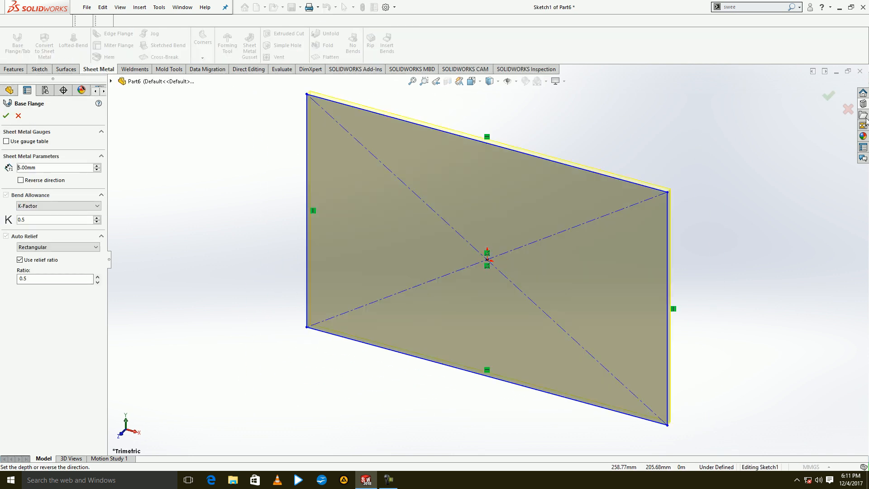
left_click(833, 102)
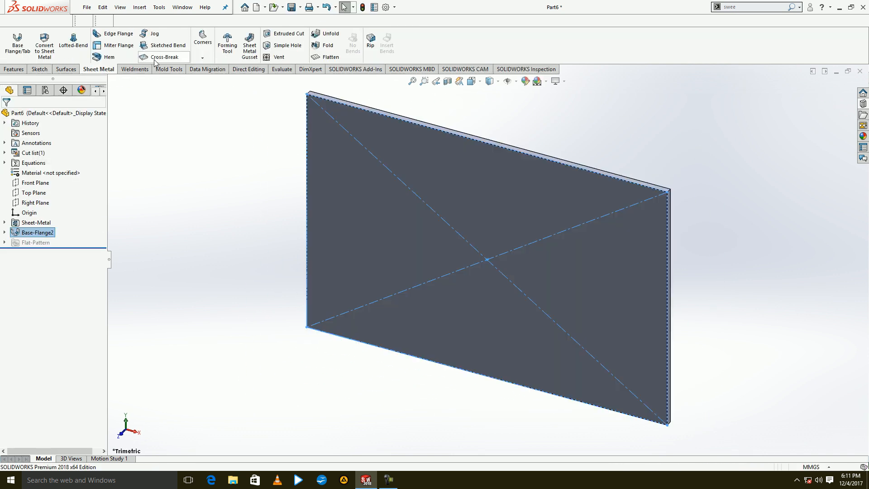
Try a Cross-Break on the plate's large face with a 1 mm radius and 90° angle, then undo it.
left_click(156, 58)
left_click(376, 211)
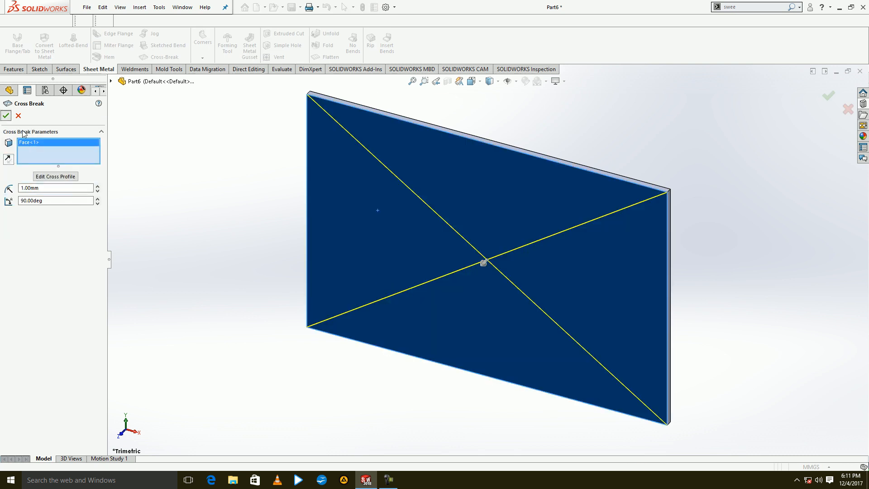
left_click(6, 116)
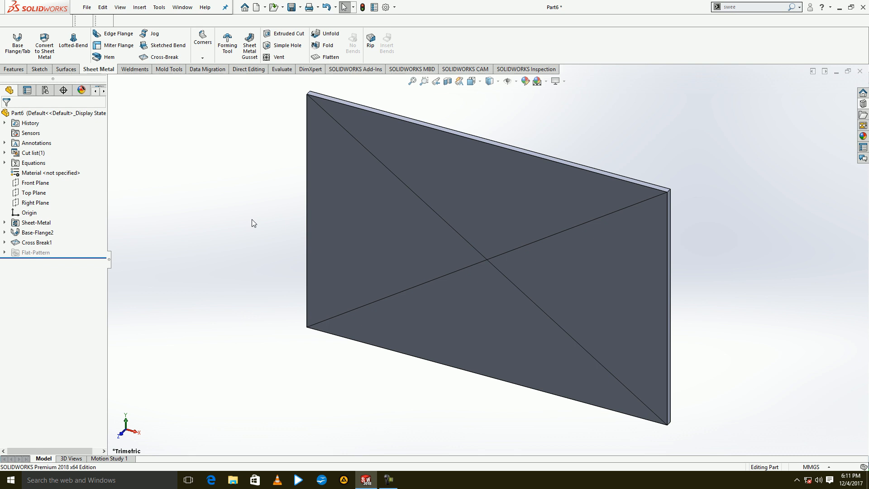
key("ctrl+z")
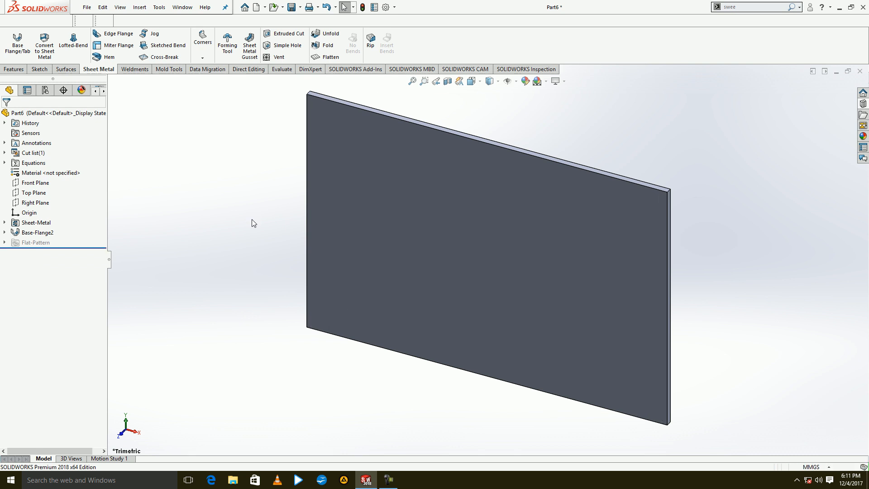
Open the Design Library and add in the Toolbox library.
middle_click_drag(278, 185, 286, 97)
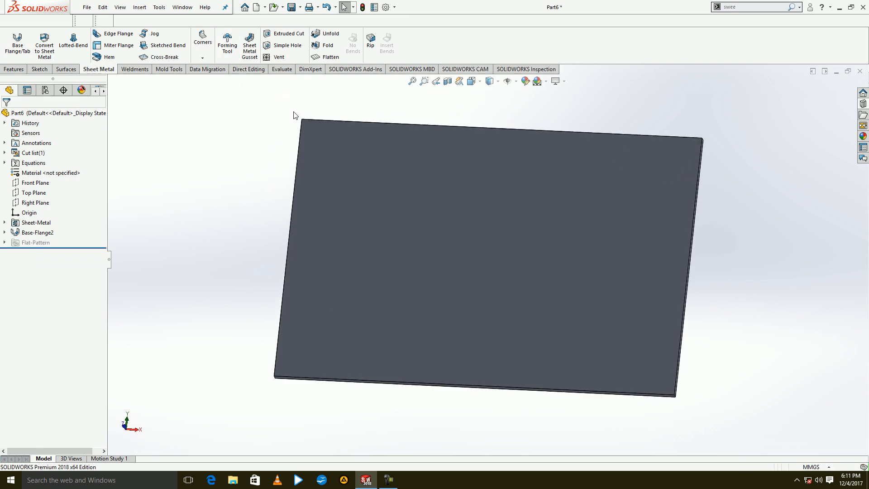
left_click(863, 114)
left_click(758, 111)
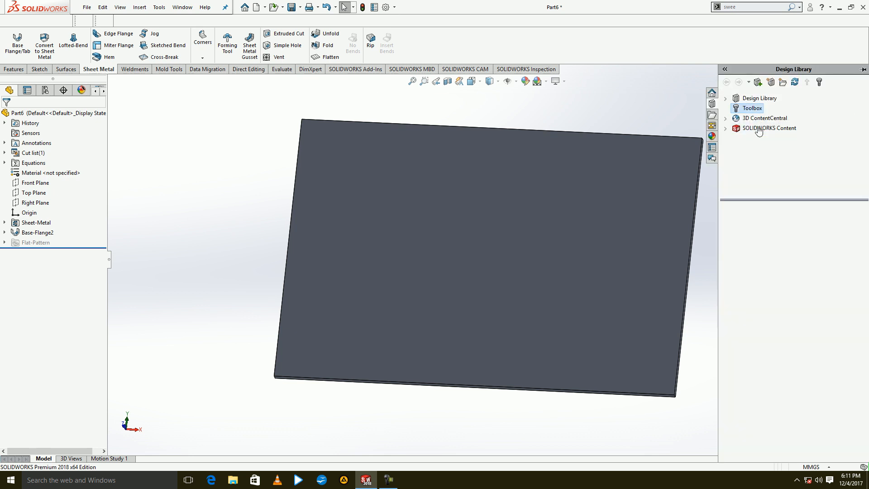
left_click(781, 307)
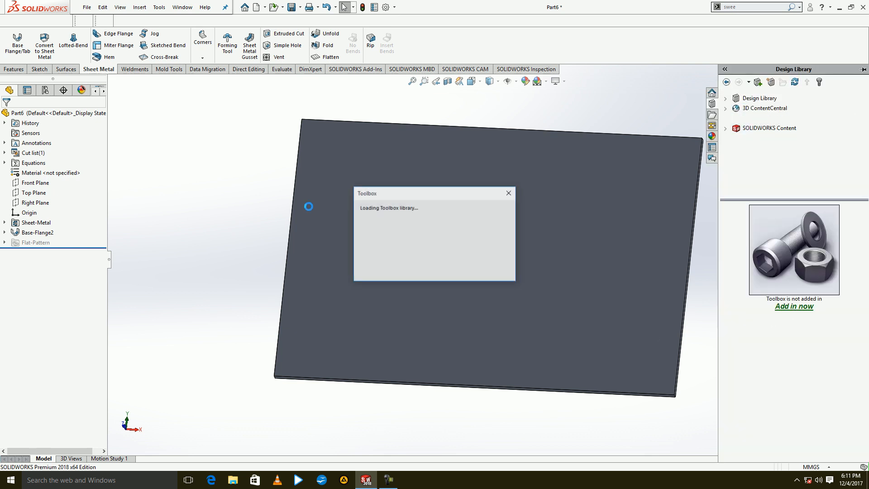
left_click(267, 230)
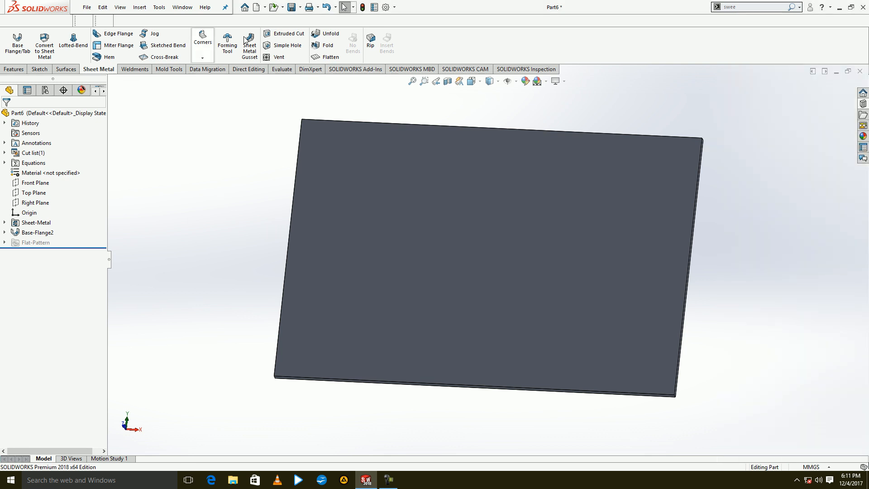
Create a new part and sketch a 50 mm diameter circle at the origin on the Front Plane for an extruded boss.
left_click(257, 7)
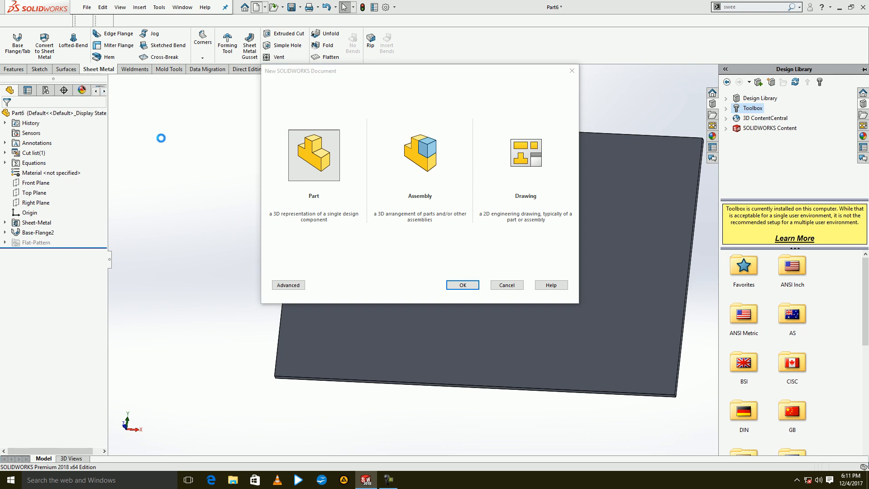
key("Return")
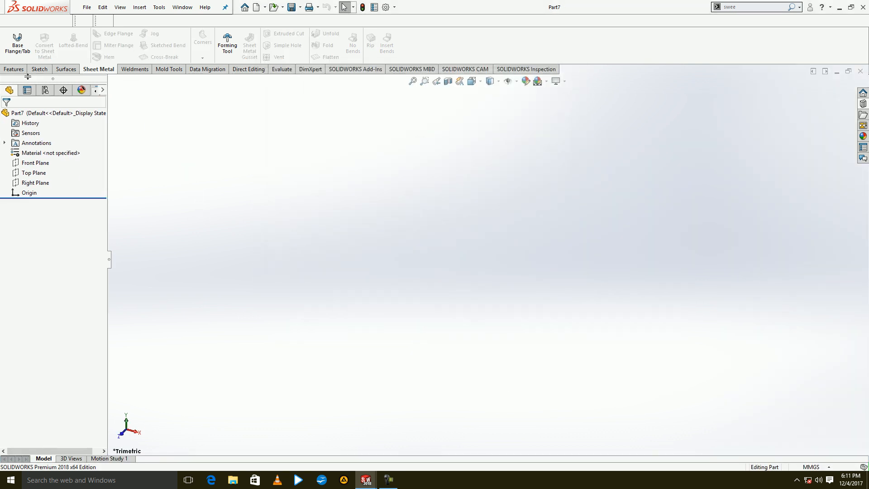
left_click(13, 68)
left_click(17, 42)
left_click(428, 156)
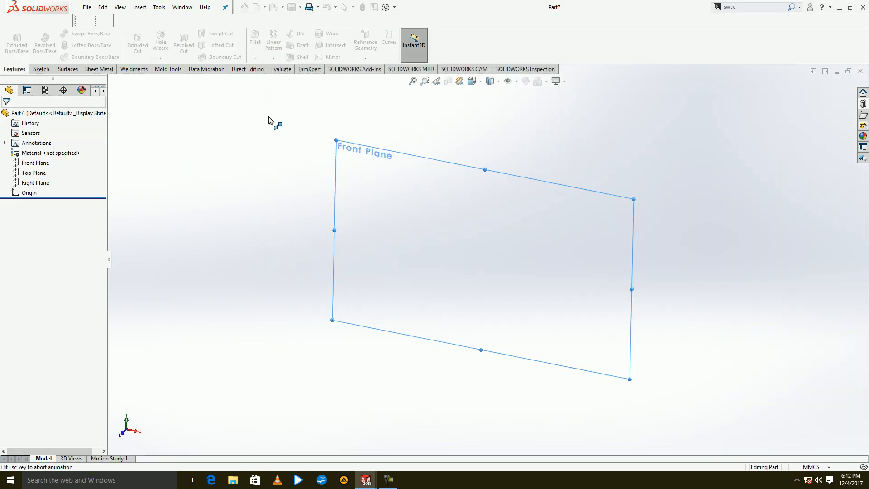
left_click(77, 33)
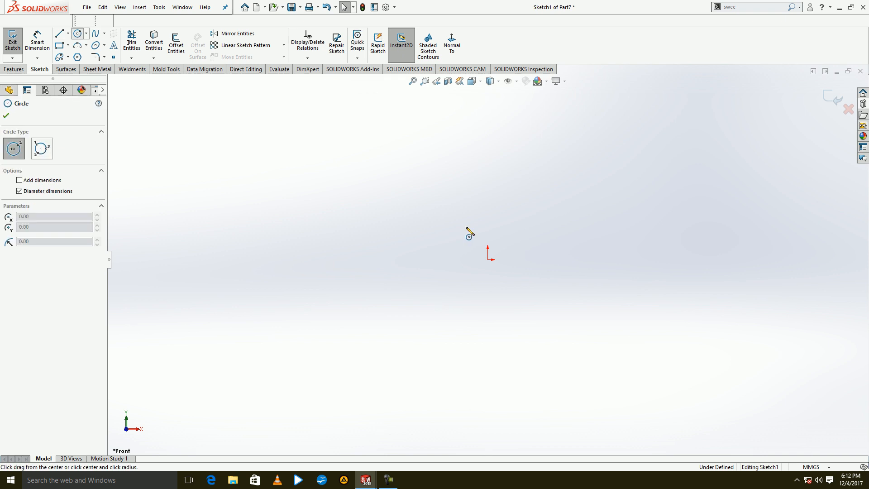
left_click(487, 257)
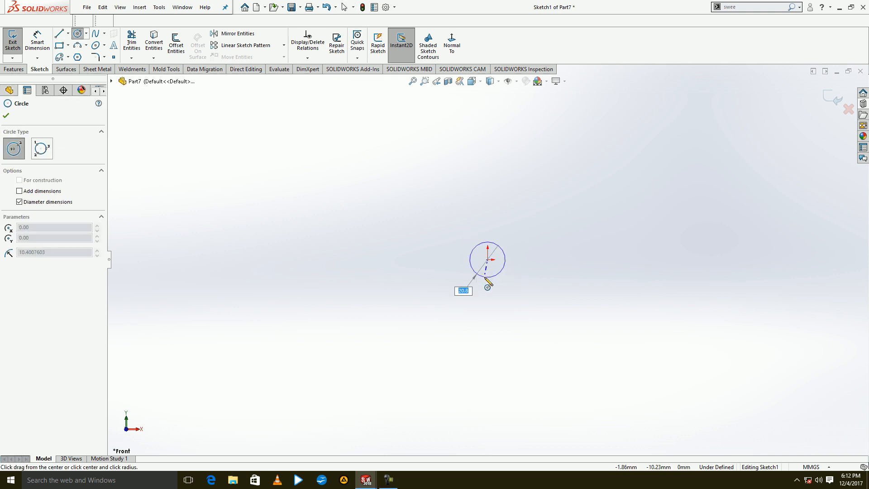
type("50")
key("Return")
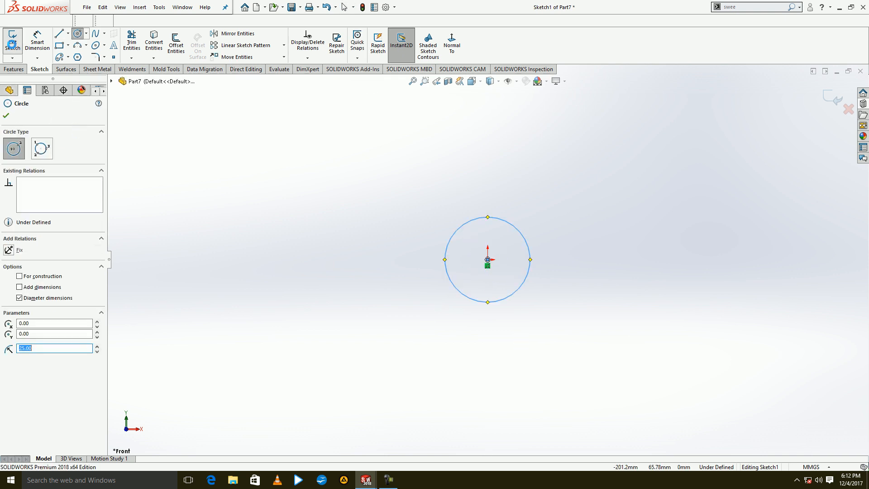
key("Escape")
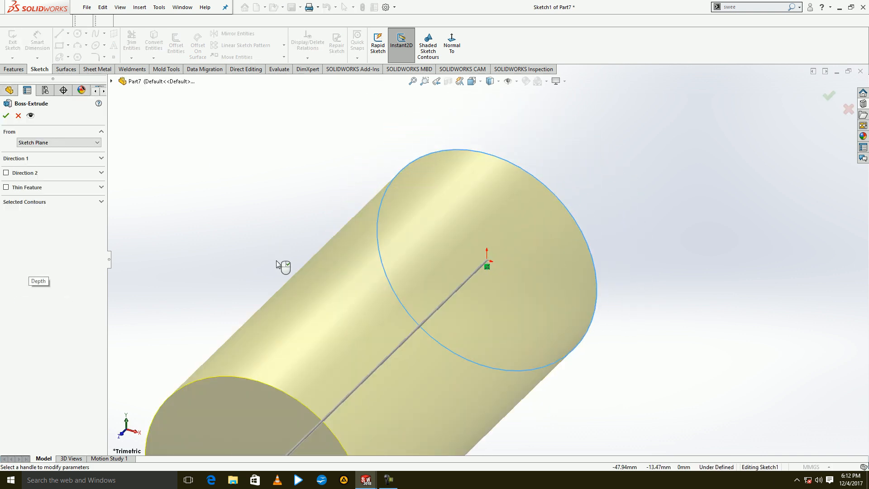
Set the circle's blind extrusion to a 70 mm depth with a 10° inward draft.
left_click(41, 158)
double_click(40, 201)
type("70")
key("Return")
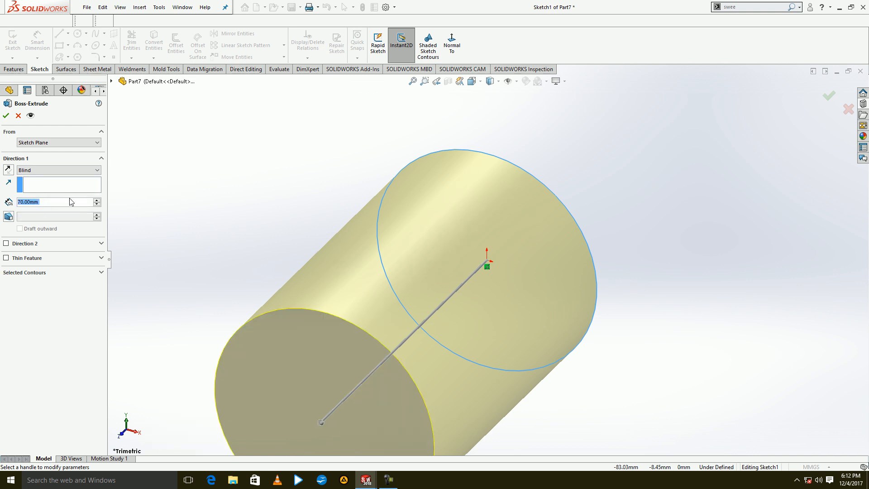
left_click(10, 218)
left_click(96, 215)
left_click(97, 215)
left_click(96, 215)
left_click(97, 215)
left_click(97, 215)
left_click(96, 215)
left_click(97, 215)
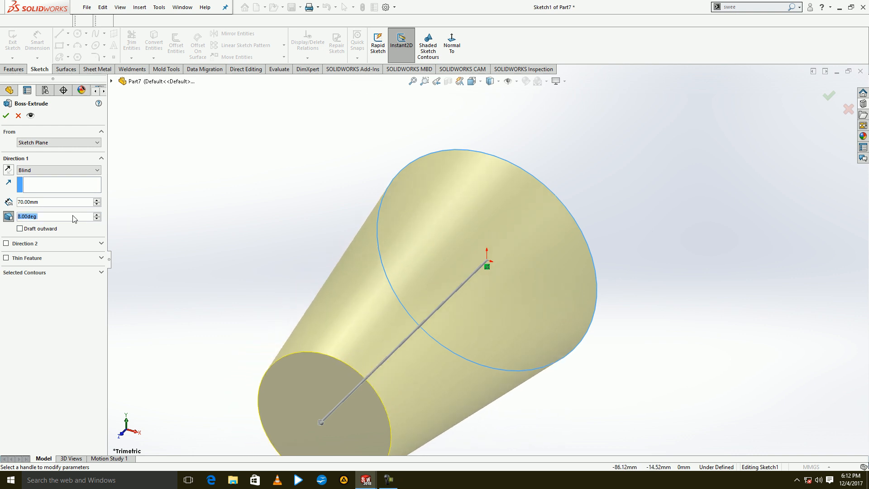
type("10")
key("Return")
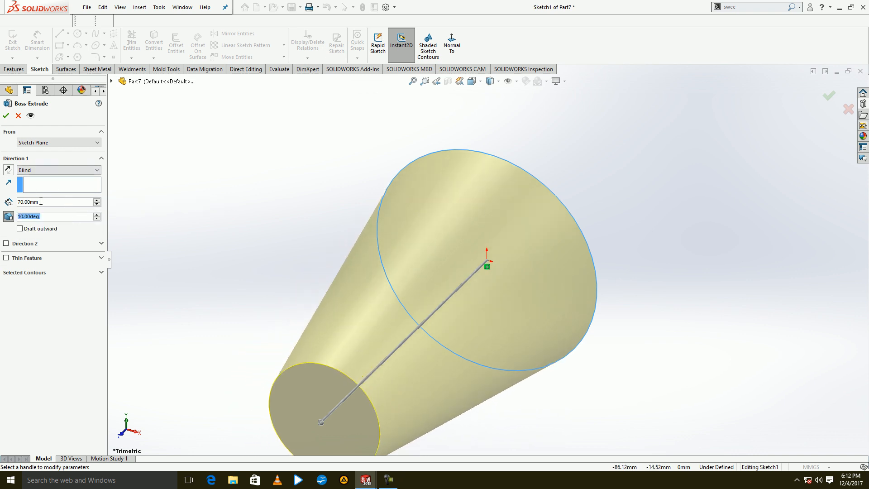
Change the extrusion depth to 50 mm and complete the tapered boss.
type("50")
key("Return")
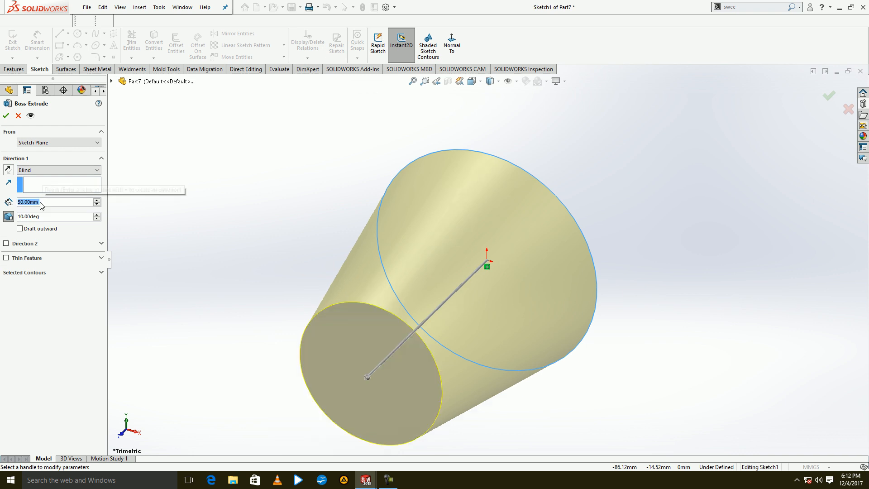
left_click(6, 115)
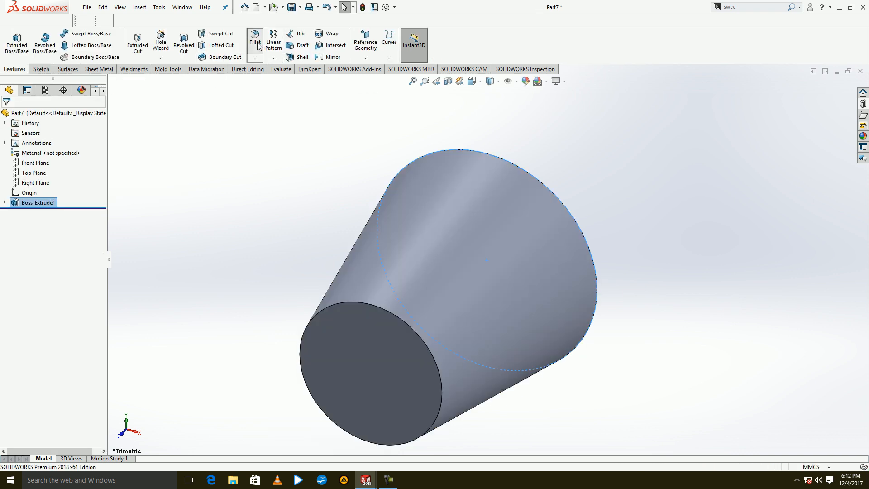
Fillet the edge of the cone's small end face with a 10 mm radius.
left_click(255, 40)
left_click(358, 343)
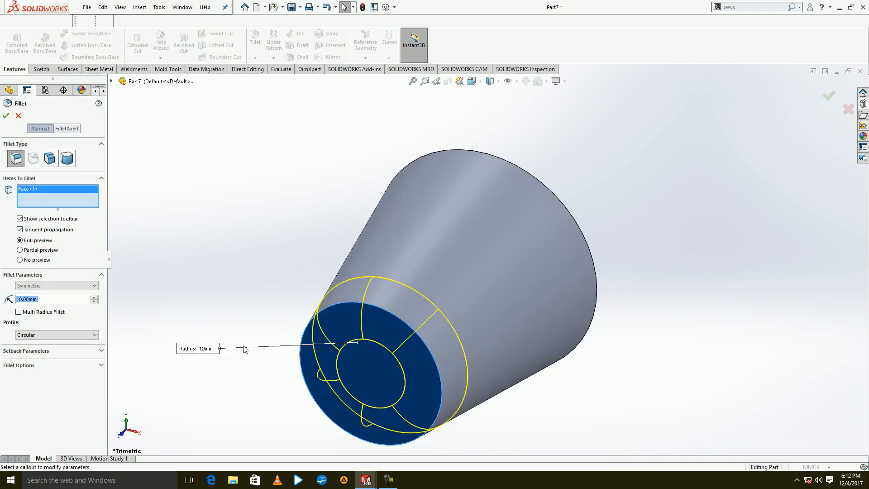
left_click(6, 115)
Create a Forming Tool from the tapered body using its large flat end face as the stopping face.
middle_click_drag(295, 215, 202, 97)
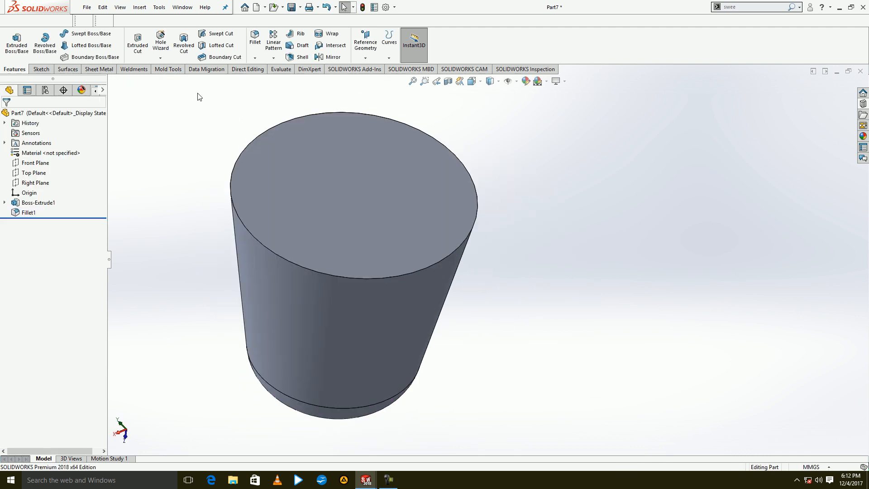
left_click(100, 69)
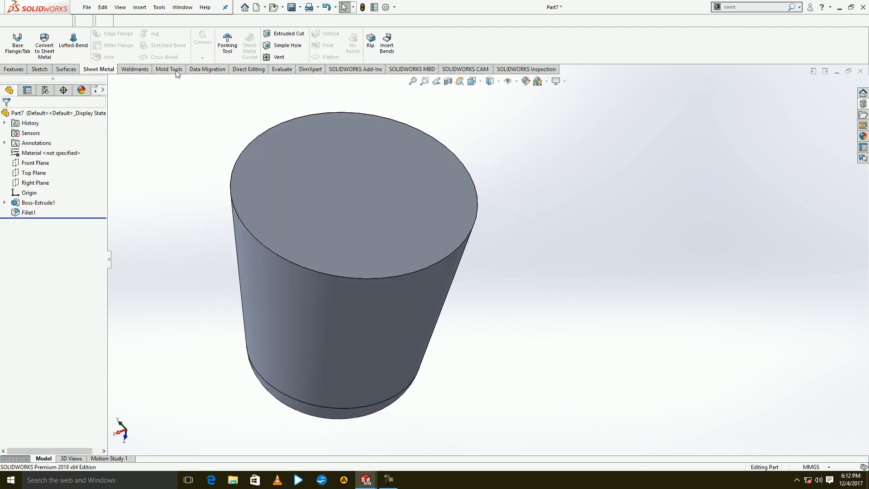
left_click(235, 41)
left_click(315, 216)
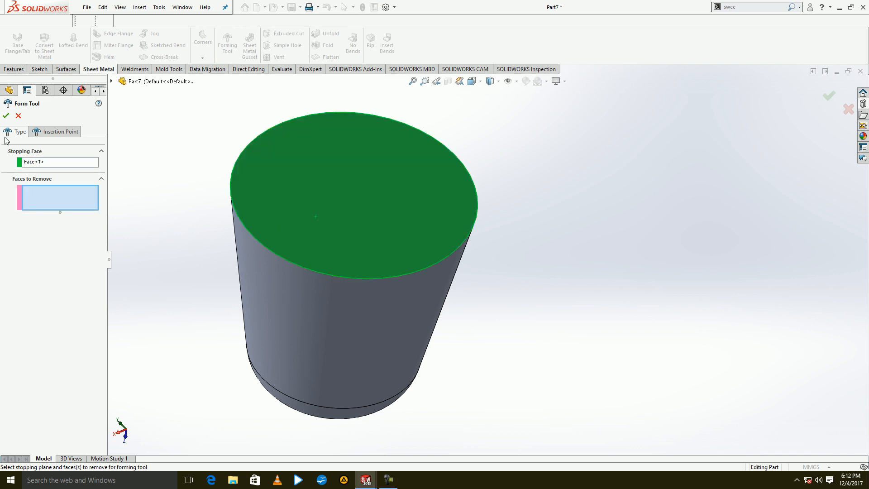
left_click(6, 116)
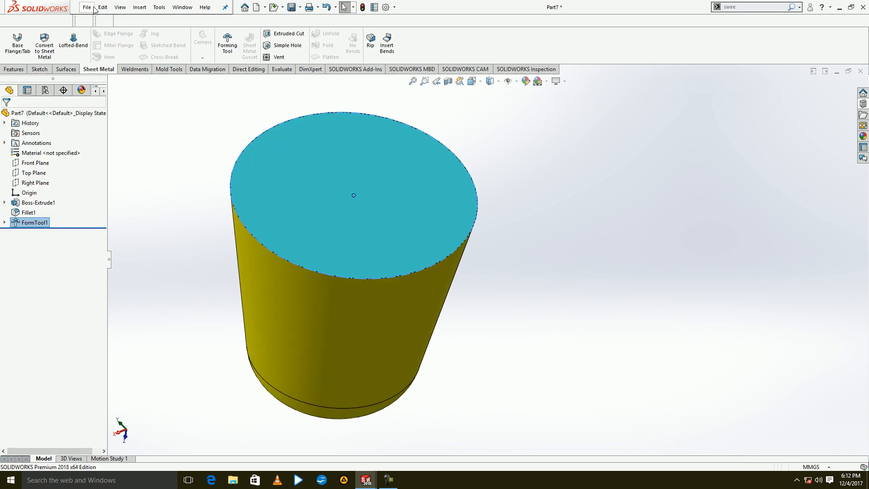
Save the part as a Form Tool (*.sldftp) named 876 in the design library's forming tools\ribs folder.
left_click(89, 8)
left_click(109, 107)
left_click(190, 168)
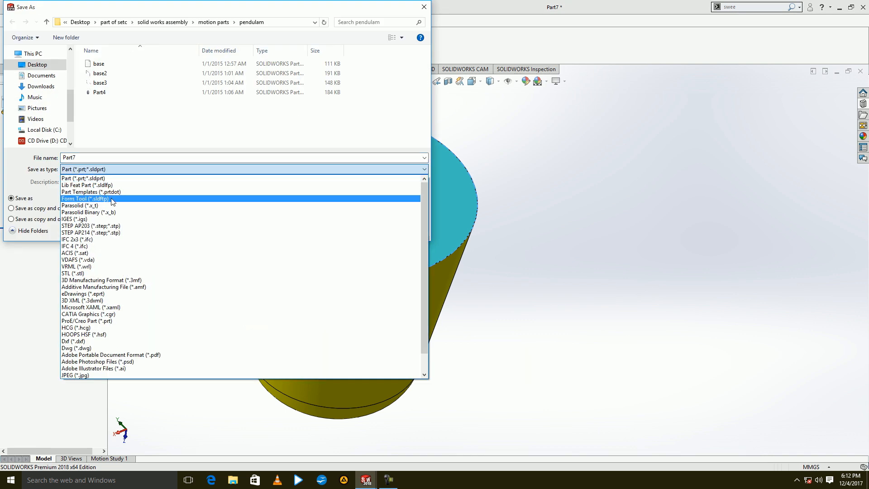
left_click(106, 199)
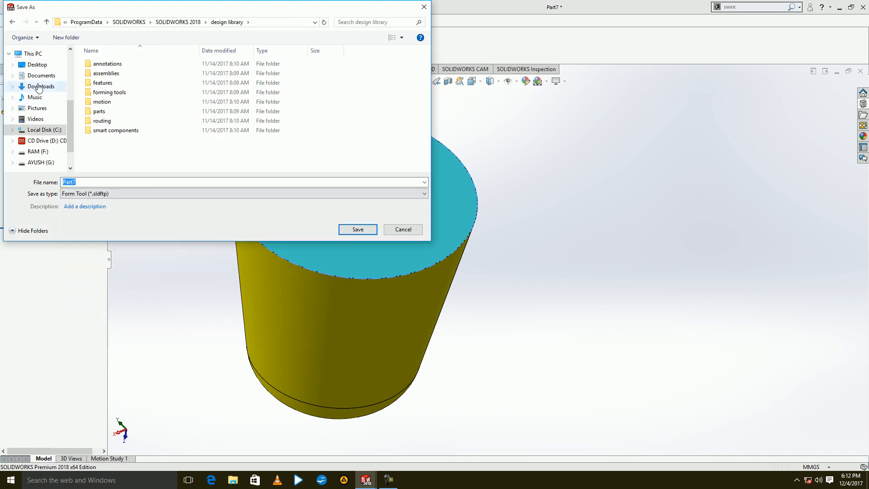
double_click(116, 93)
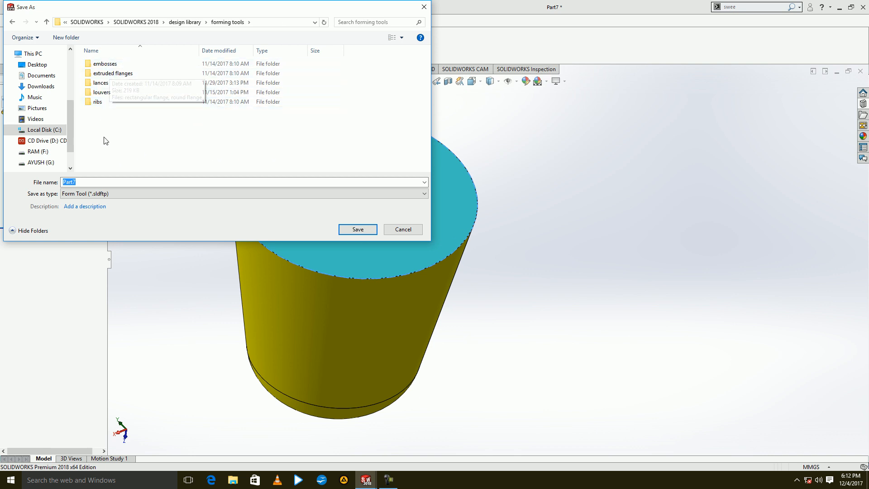
double_click(101, 102)
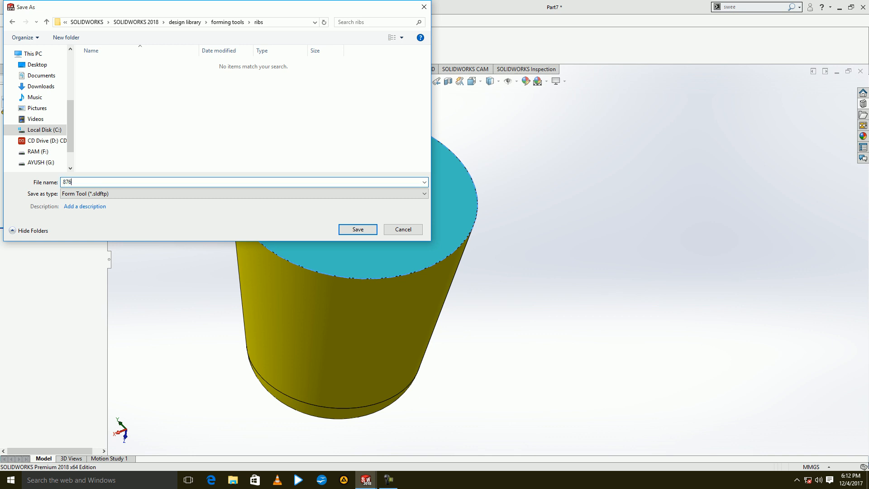
key("Return")
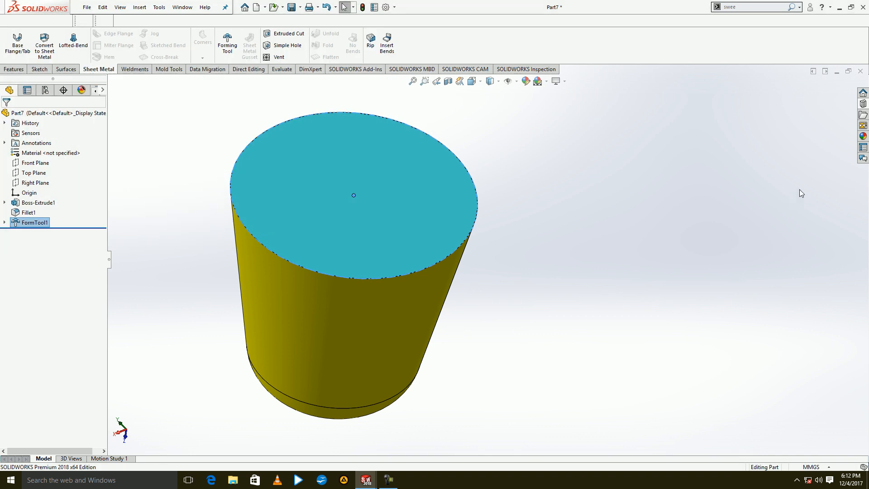
Close the finished conical form tool part and create a new part.
left_click(630, 203)
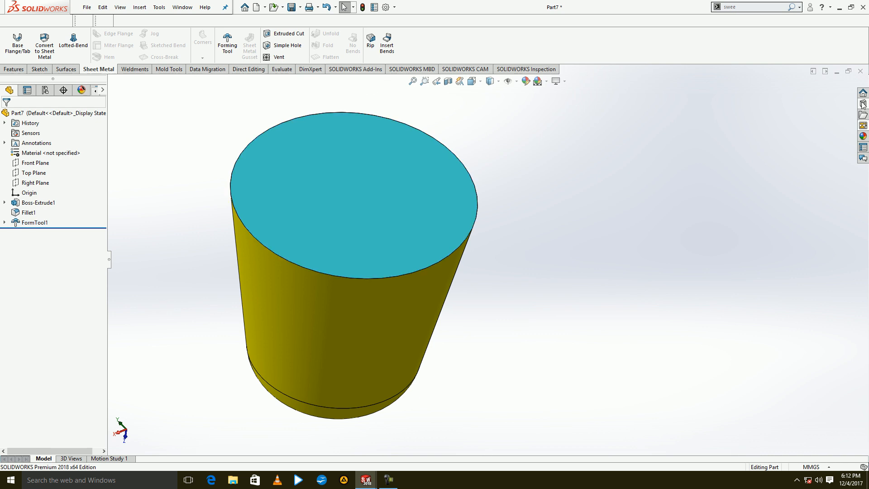
left_click(858, 74)
left_click(394, 245)
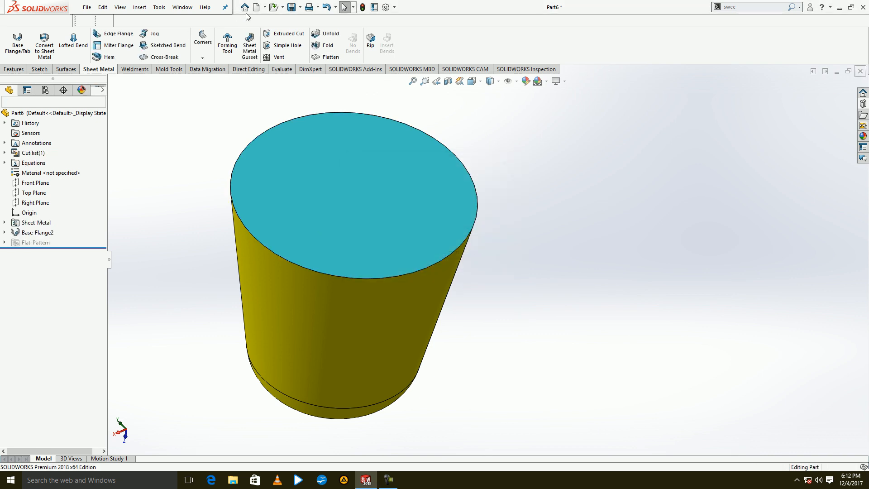
left_click(256, 8)
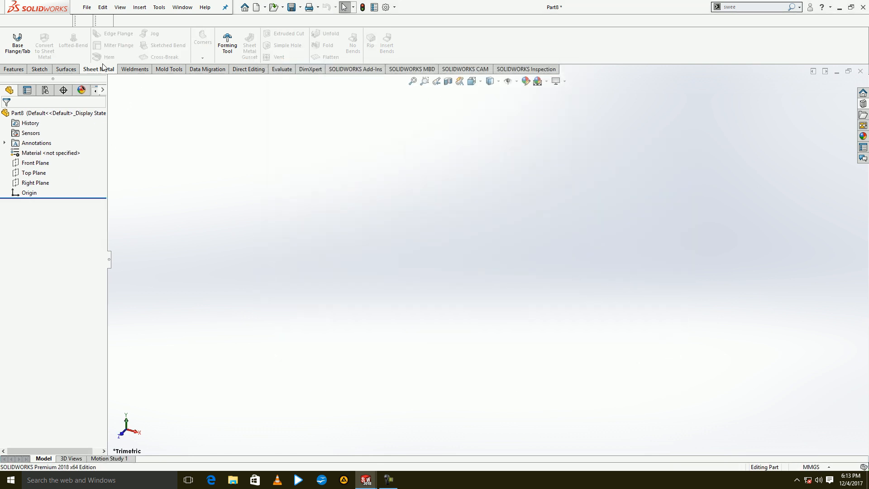
Start an extruded boss on the Front Plane and sketch a closed four-step staircase profile from the origin, about 59 mm wide and 40 mm high.
left_click(13, 69)
left_click(17, 43)
left_click(369, 145)
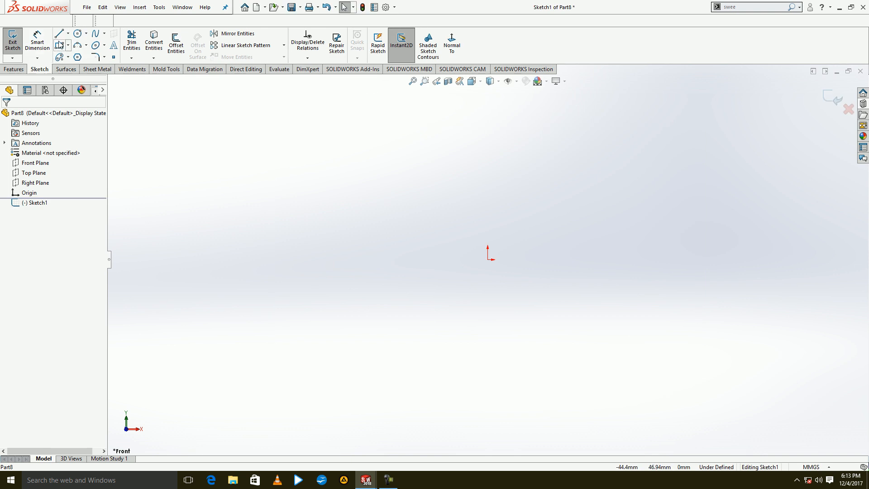
left_click(59, 33)
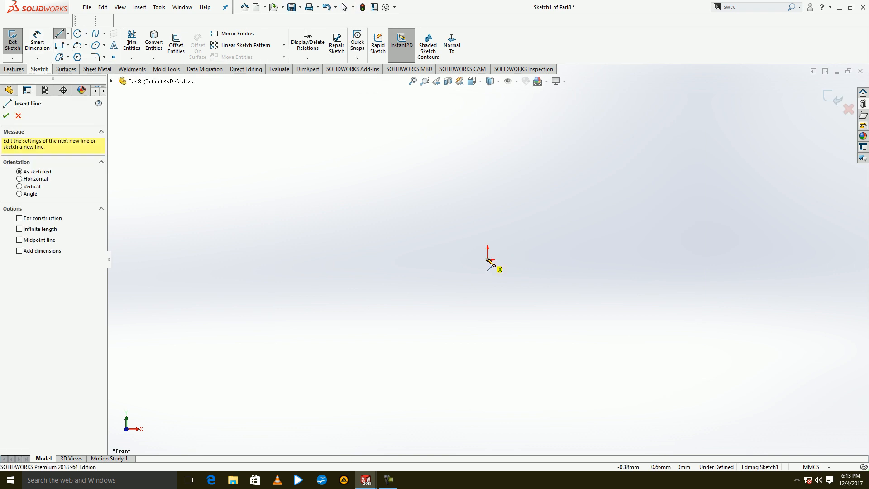
left_click(489, 262)
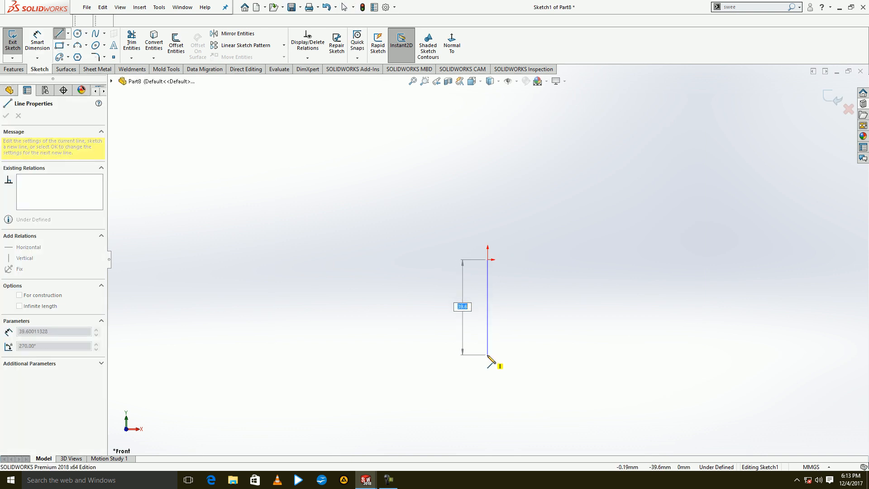
left_click(487, 357)
left_click(519, 357)
left_click(519, 331)
left_click(558, 332)
left_click(594, 308)
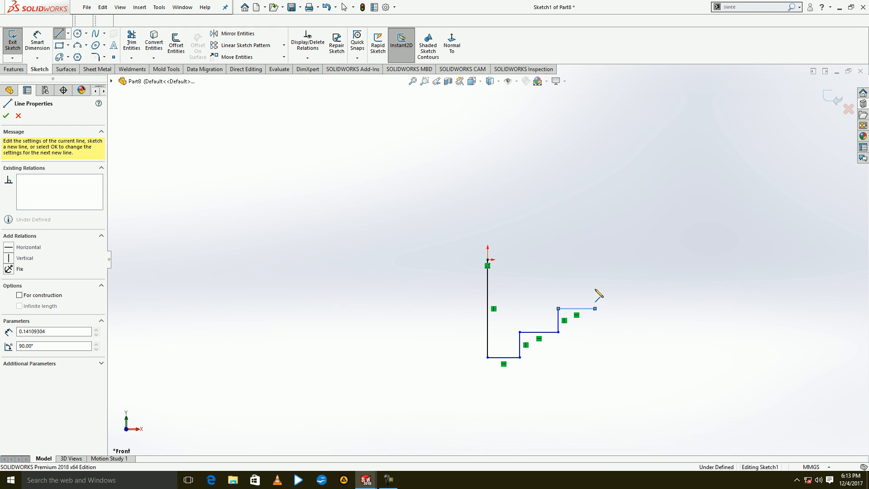
left_click(595, 282)
left_click(628, 282)
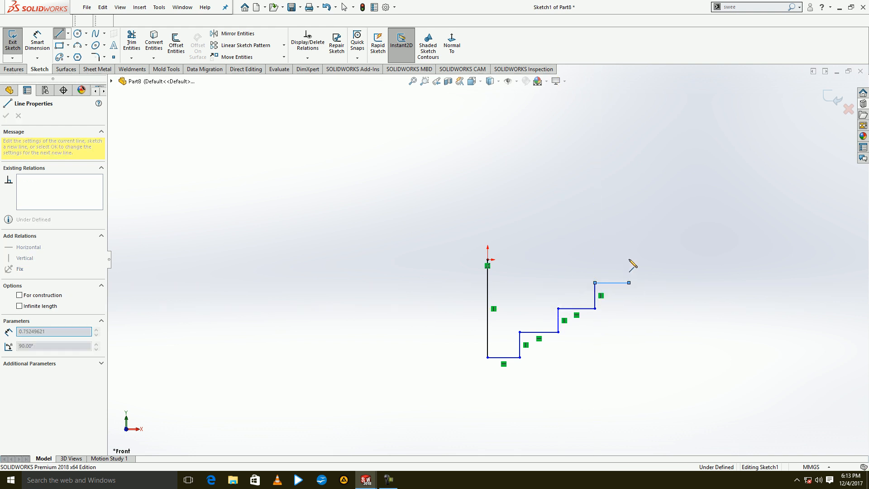
left_click(629, 260)
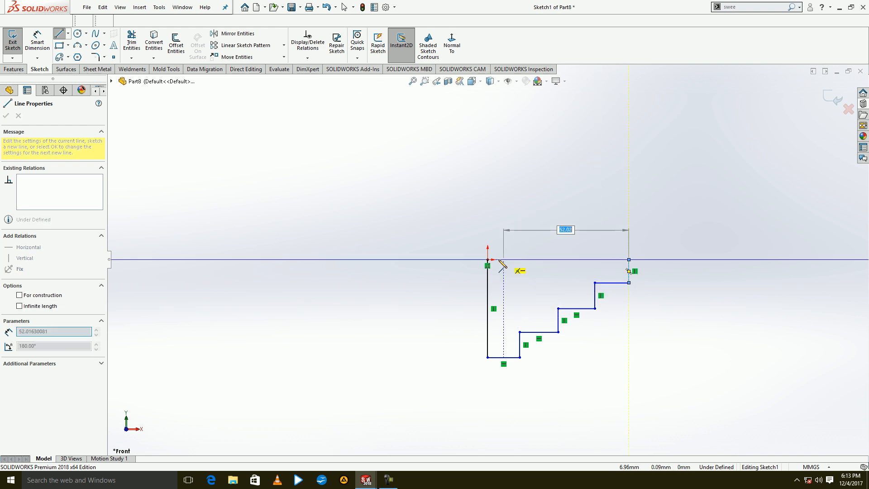
left_click(488, 259)
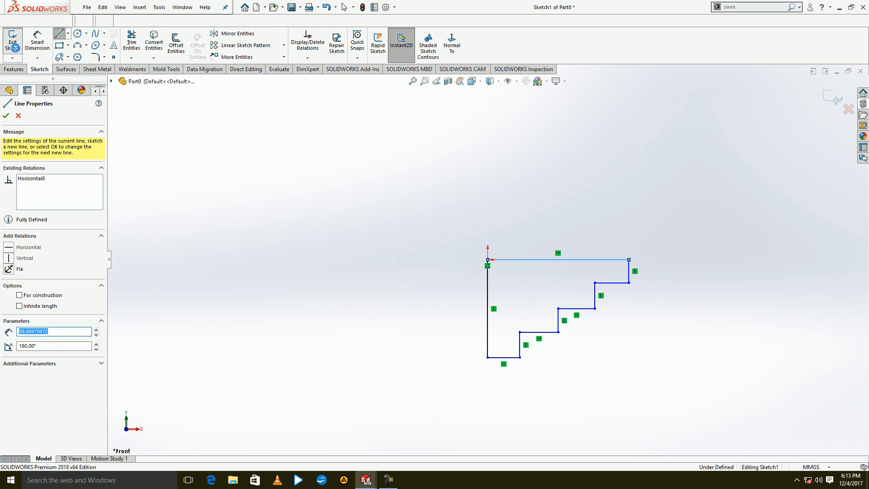
Extrude the staircase profile as a blind boss, increasing its depth above the default.
left_click(11, 45)
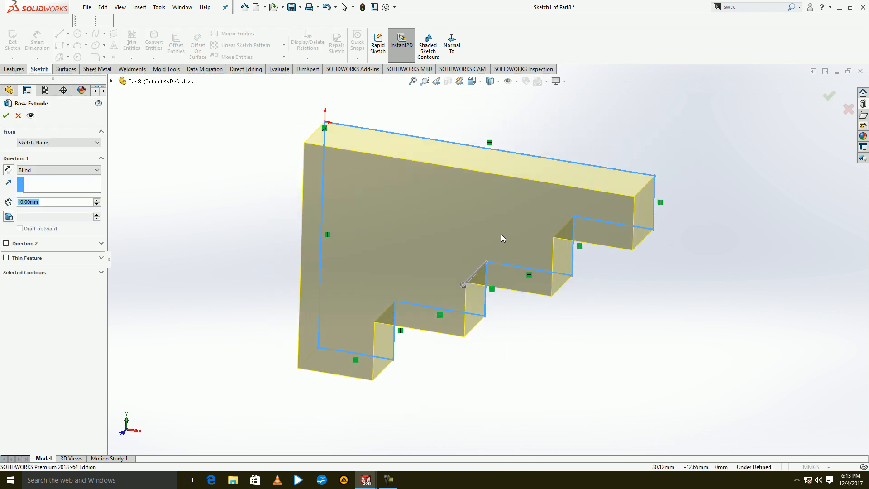
left_click(98, 200)
left_click(98, 199)
left_click(97, 199)
left_click(97, 200)
left_click(6, 115)
Create a Forming Tool from the stepped body with its long flat face as stopping face and the adjacent flat end face as face to remove.
middle_click_drag(319, 227, 246, 93)
left_click(108, 69)
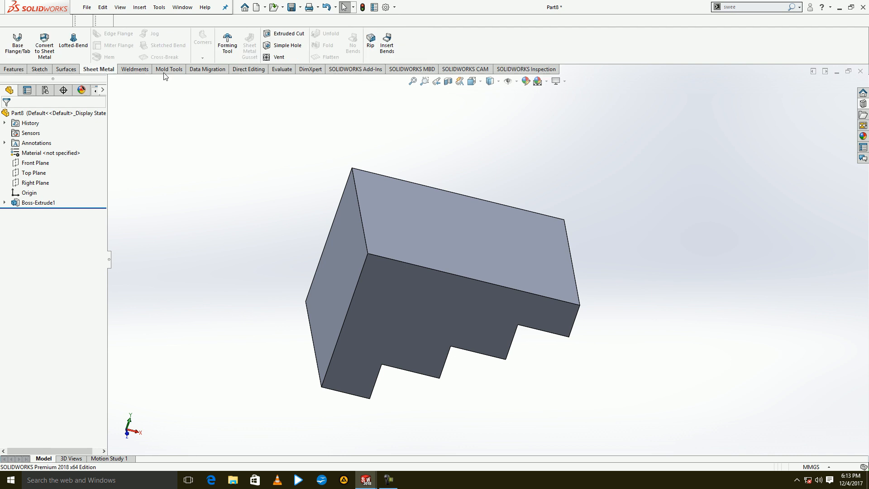
left_click(228, 48)
left_click(493, 258)
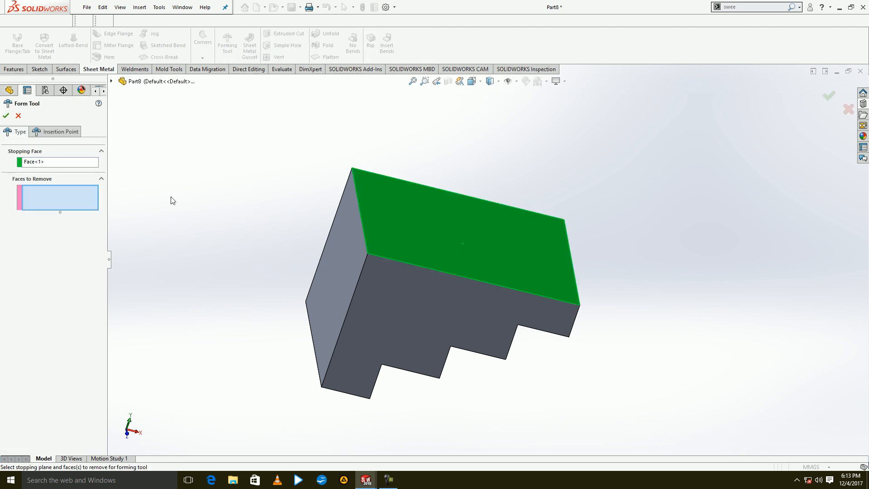
left_click(348, 283)
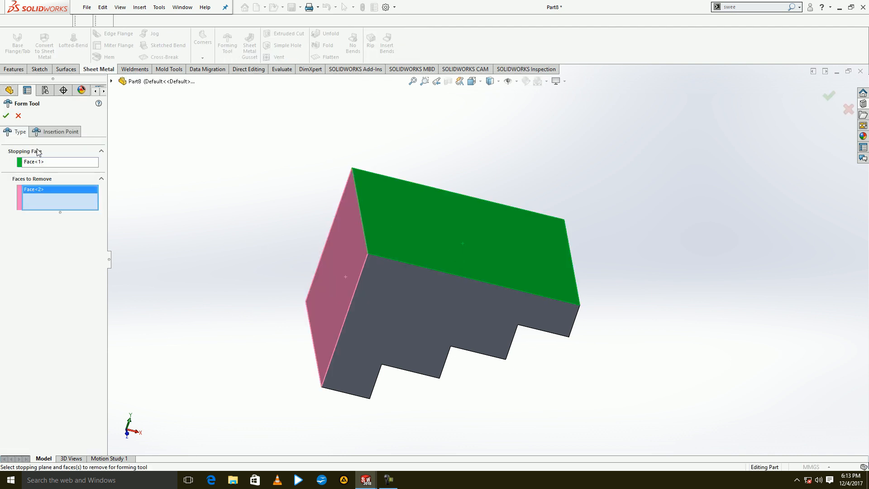
left_click(7, 116)
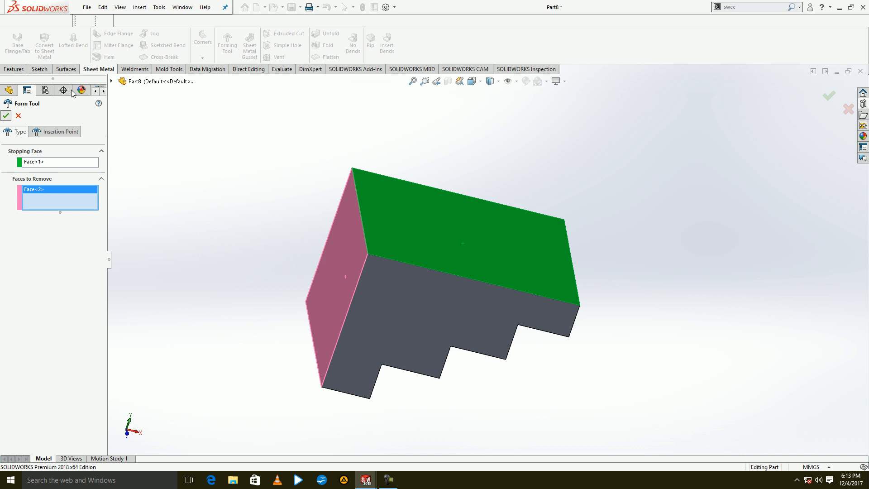
Save the part as a Form Tool (*.sldftp) named 987 in the design library's forming tools\ribs folder.
left_click(87, 7)
left_click(109, 107)
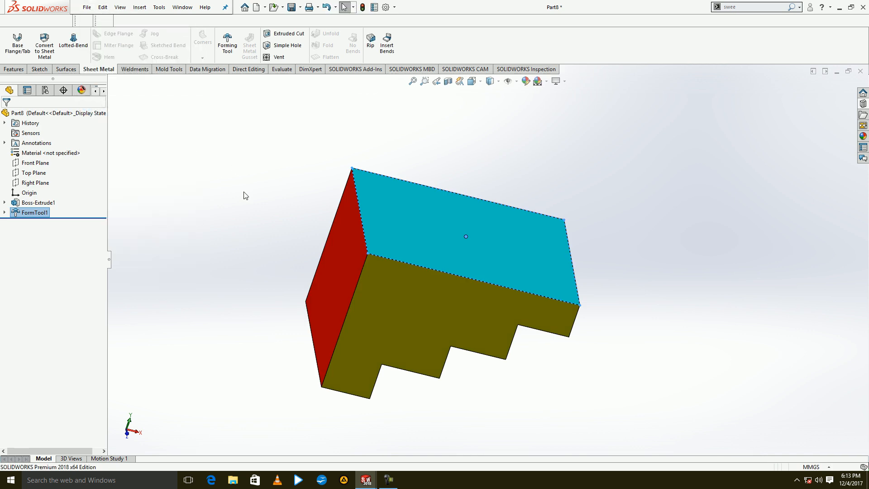
left_click(178, 170)
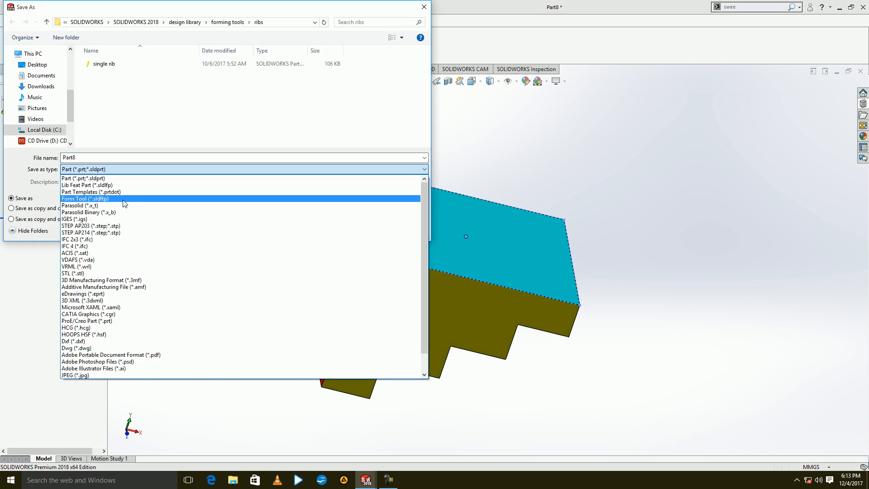
left_click(123, 203)
left_click(115, 95)
double_click(115, 94)
double_click(108, 103)
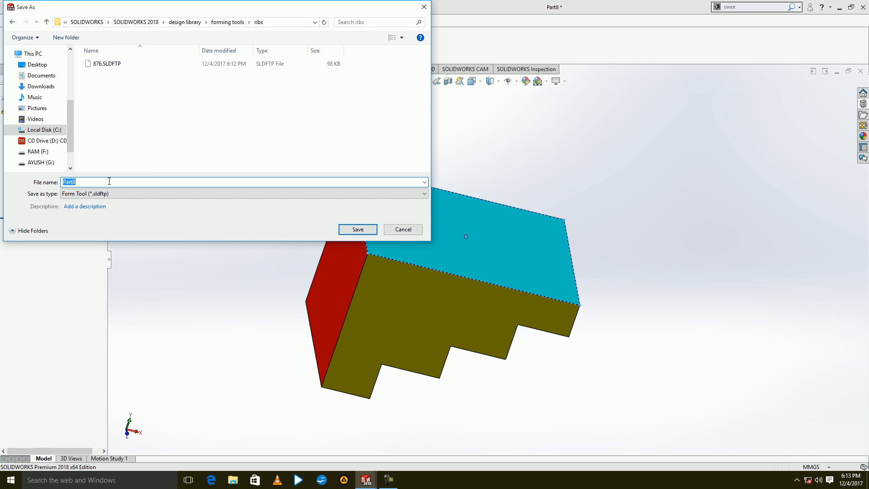
type("987")
key("Return")
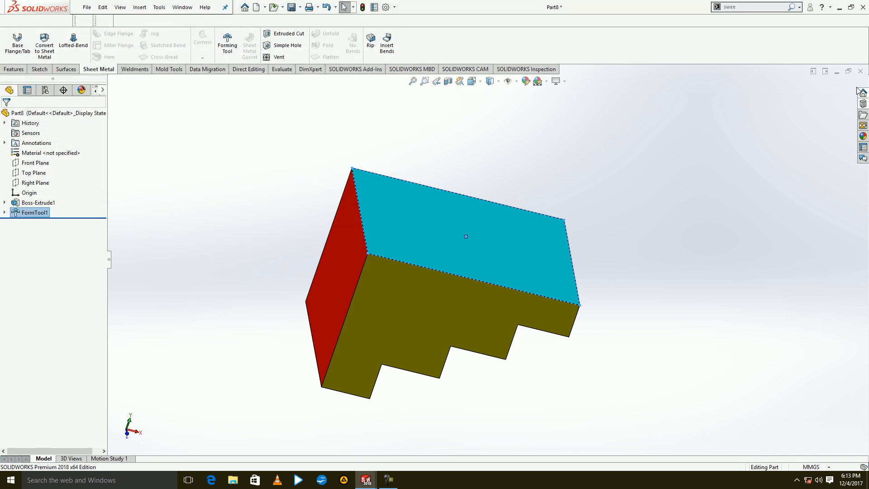
Close the stepped form tool part and open the forming tools\ribs folder of the design library in the sheet metal part.
left_click(859, 72)
left_click(446, 254)
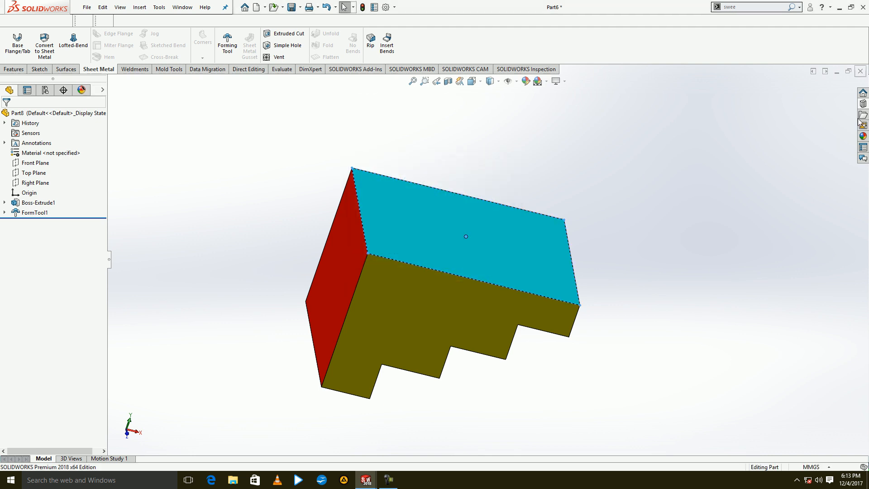
left_click(862, 104)
left_click(759, 98)
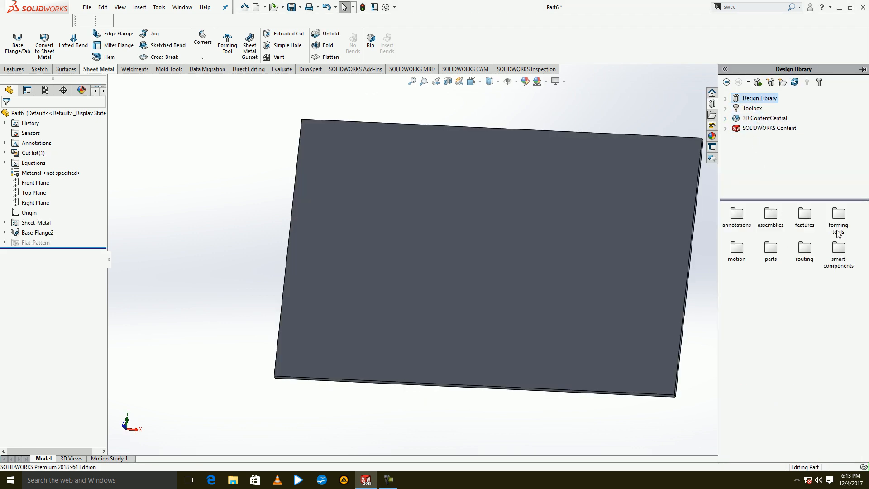
double_click(836, 228)
double_click(737, 250)
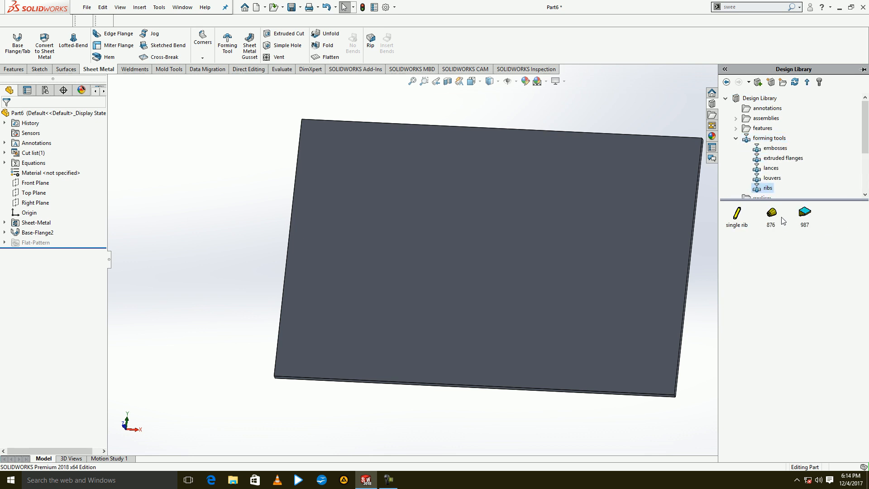
Place form tool 876 near the plate's centre and form tool 987 to its left, and inspect both from an angle.
left_click_drag(619, 284, 512, 259)
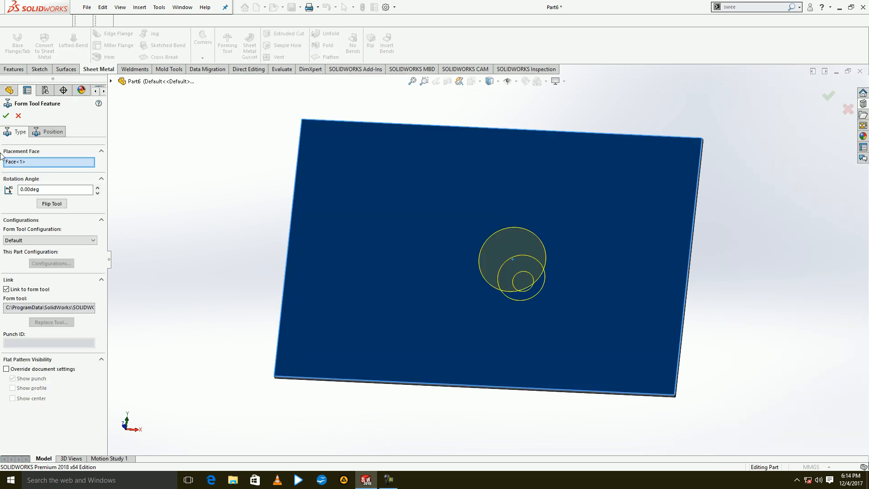
left_click(8, 116)
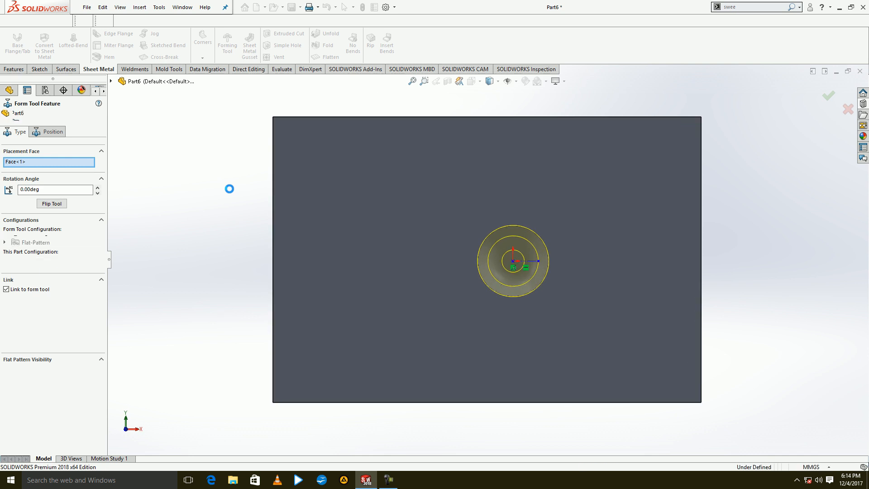
left_click(863, 103)
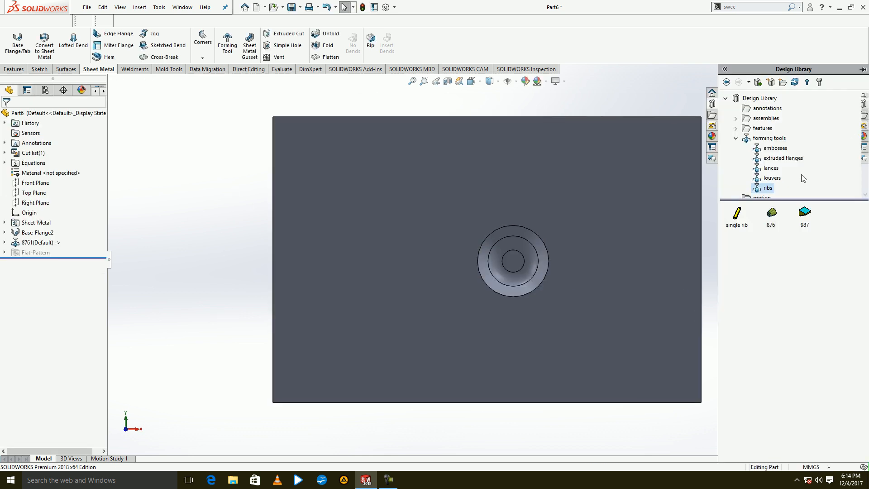
left_click_drag(803, 220, 388, 246)
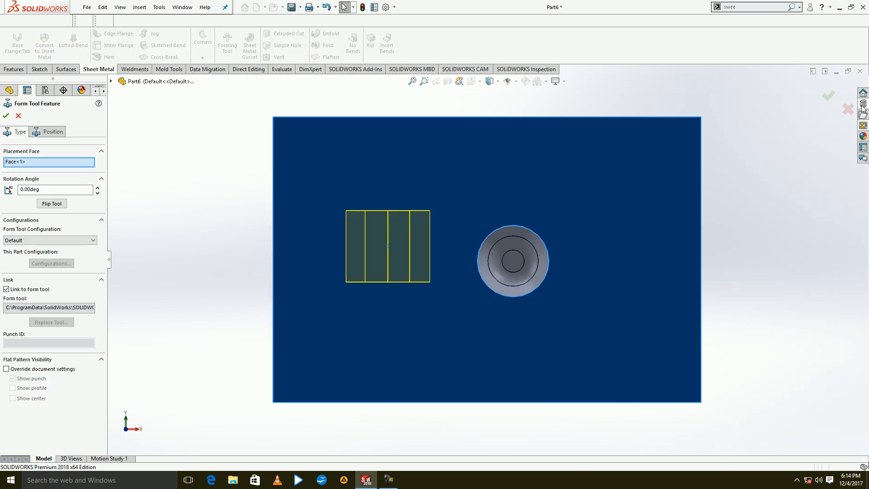
key("Return")
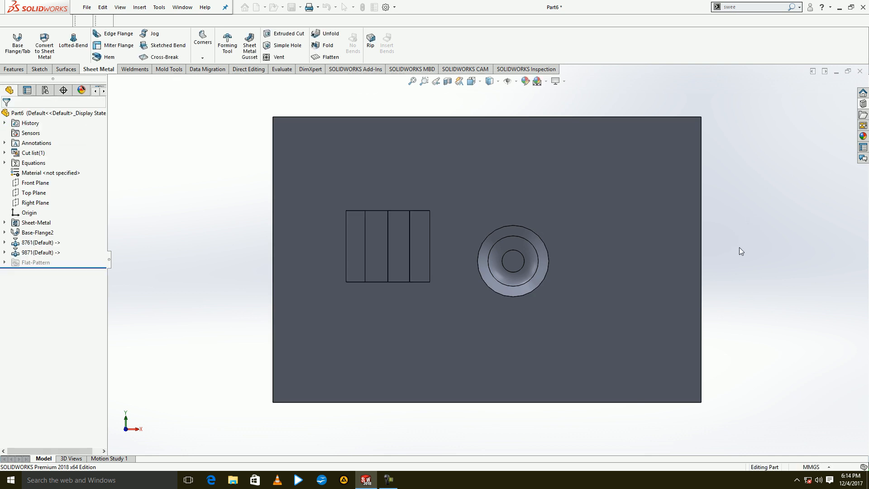
middle_click_drag(723, 283, 716, 153)
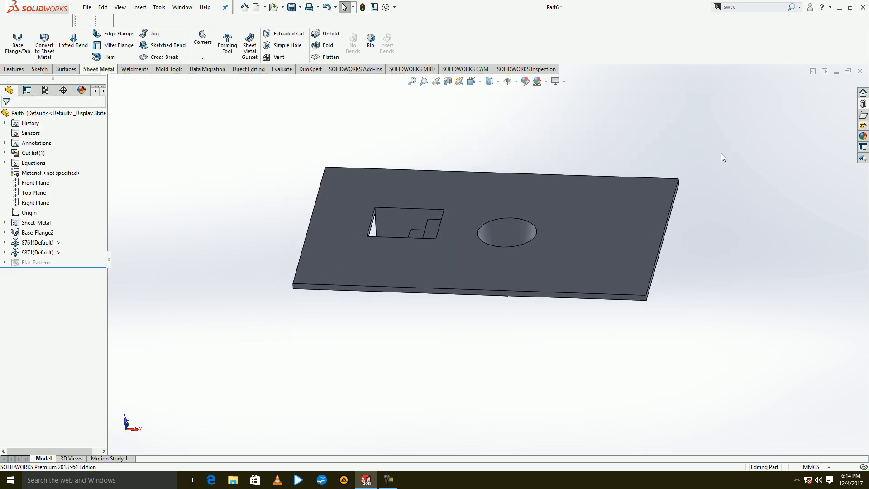
key("ctrl+1")
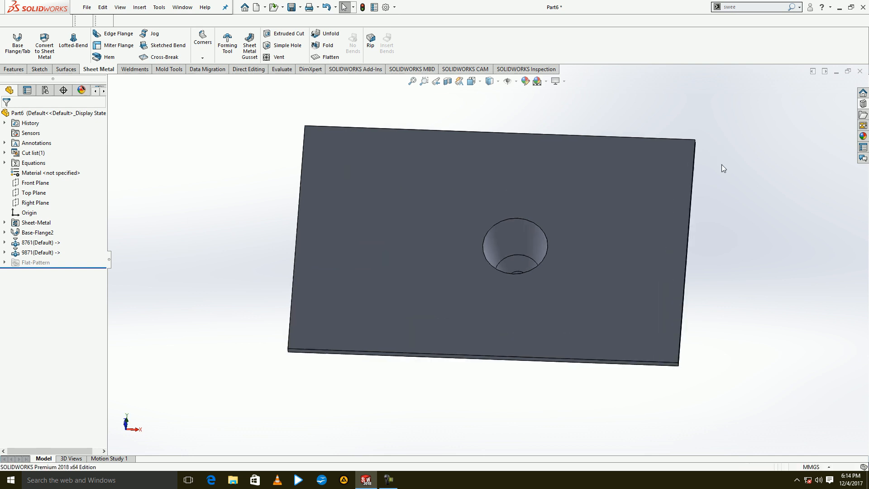
Undo both form tool placements and the base flange to get back into the plate's rectangle sketch.
key("ctrl+z")
key("ctrl+z")
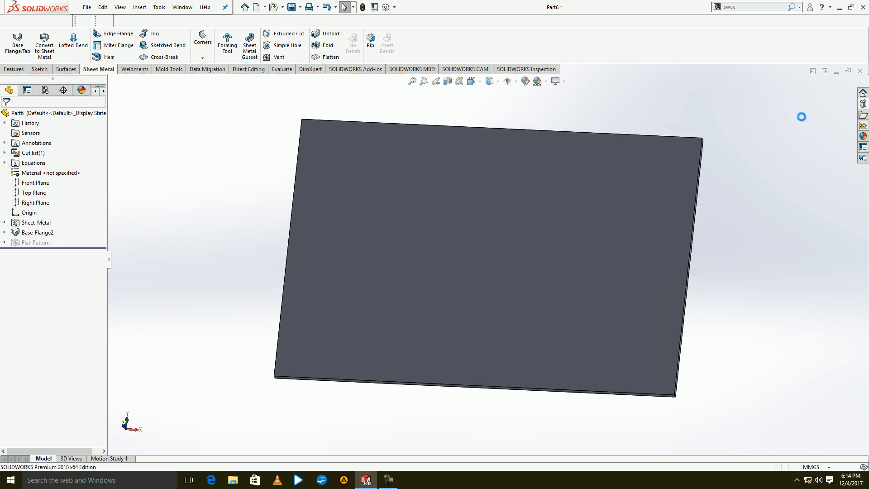
key("ctrl+z")
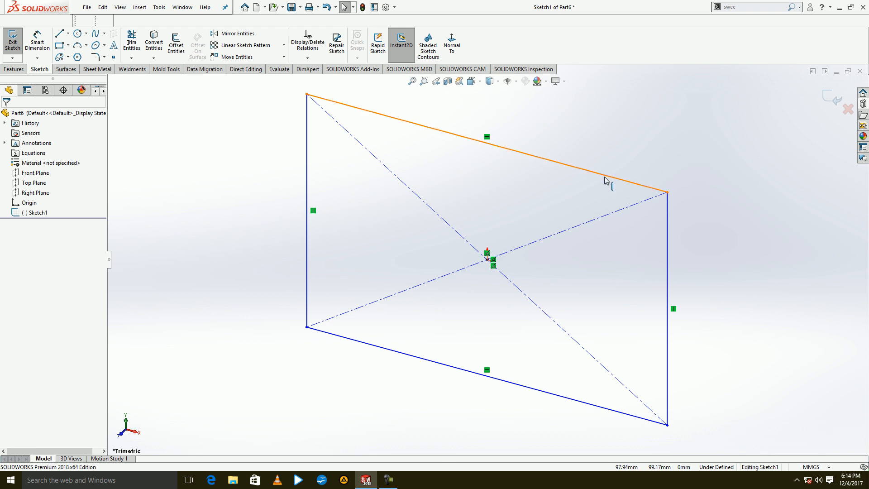
Face the sketch and resize the rectangle, setting its upper line to 500 mm and its left line to 100 mm.
left_click(456, 54)
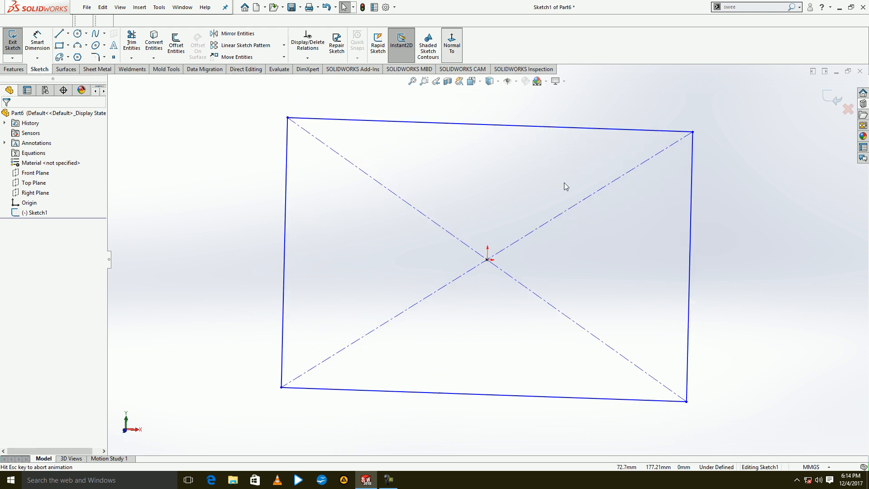
left_click(512, 117)
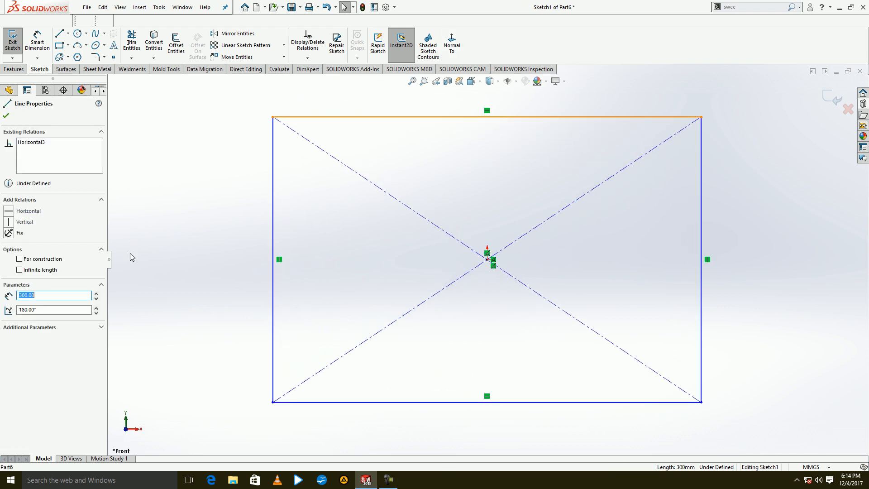
type("500")
key("Return")
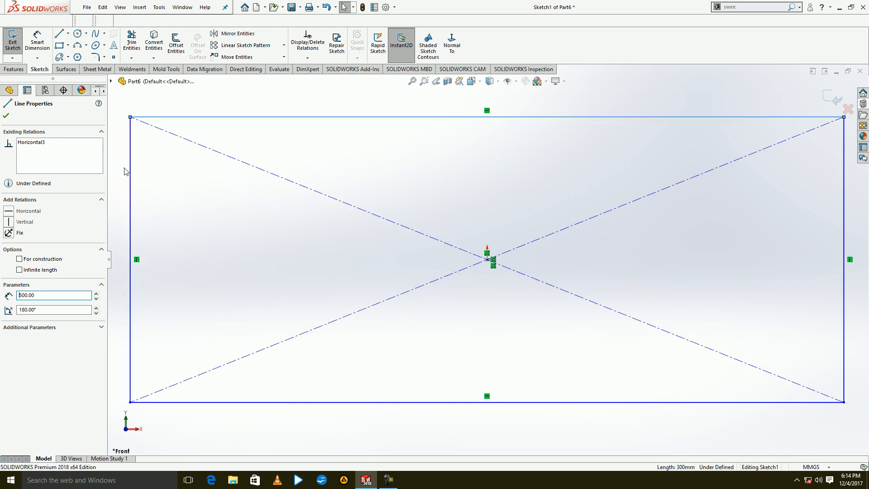
left_click(129, 182)
type("100")
key("Return")
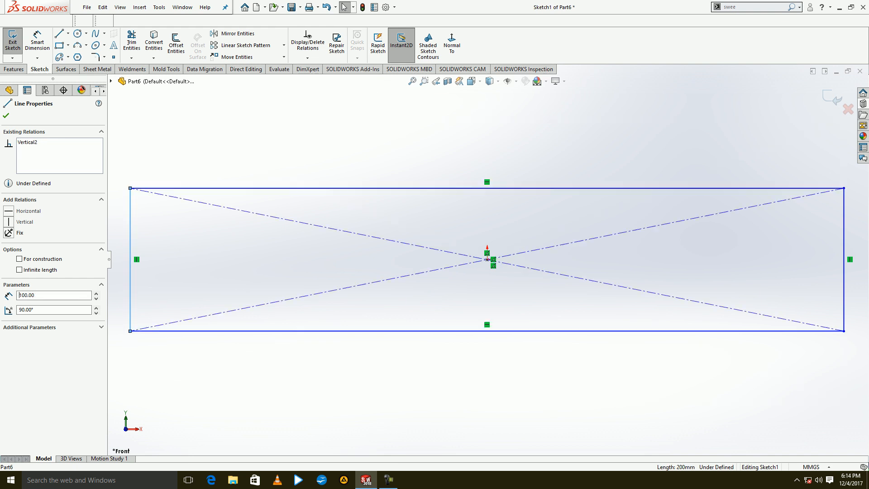
Draw a second center rectangle at the origin, 100 mm wide and 500 mm high, crossing the horizontal one.
left_click(62, 47)
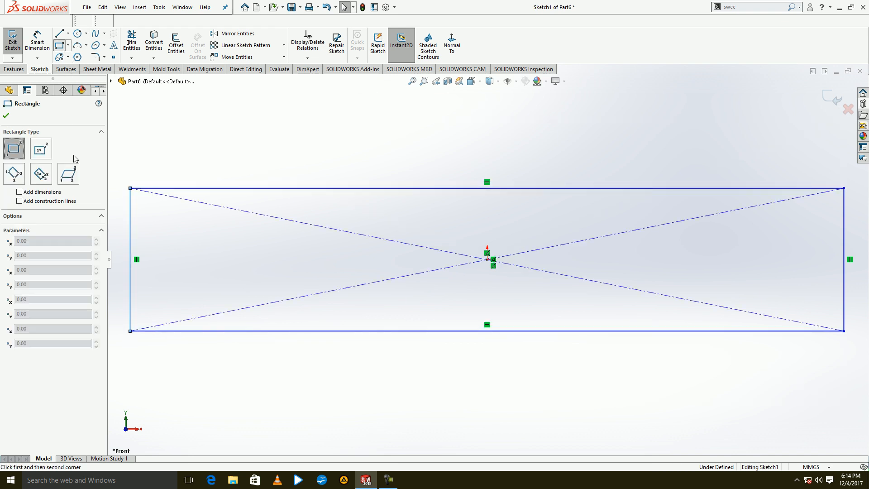
left_click(487, 259)
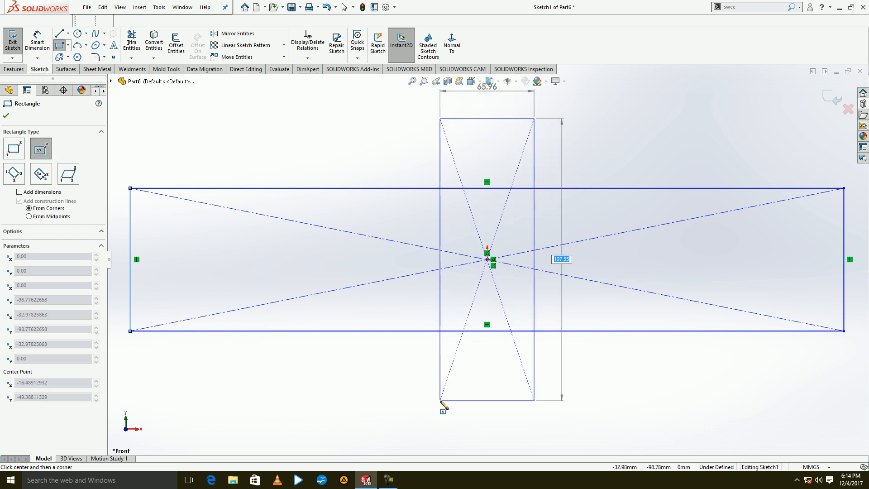
key("Return")
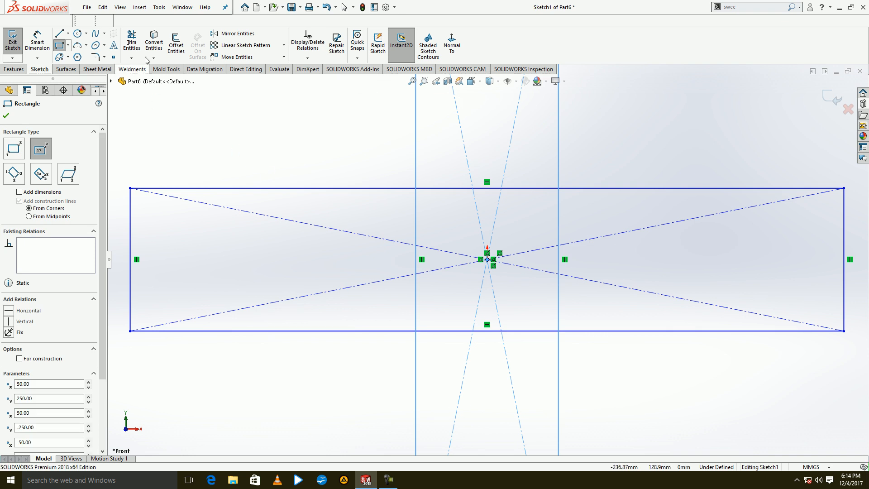
left_click(153, 43)
left_click(19, 116)
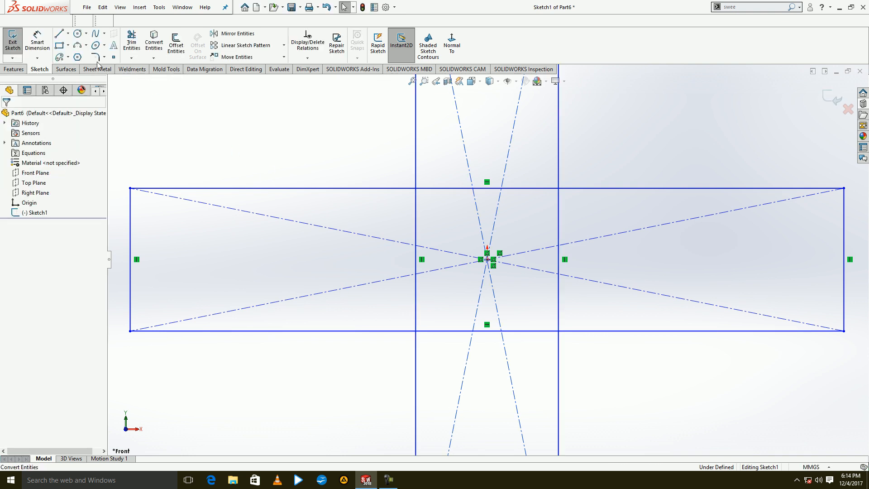
Trim the crossing rectangles into a T-shaped outline, removing the upper arm, the diagonals and the overlapping inner lines.
left_click(138, 48)
scroll(324, 183, "up", 3)
scroll(324, 183, "up", 1)
mouse_move(438, 183)
left_mouse_down()
mouse_move(490, 156)
mouse_move(471, 159)
left_mouse_up()
scroll(472, 273, "up", 2)
scroll(485, 265, "down", 3)
mouse_move(437, 222)
left_mouse_down()
mouse_move(570, 279)
mouse_move(427, 265)
mouse_move(492, 254)
mouse_move(532, 267)
left_mouse_up()
mouse_move(519, 308)
left_mouse_down()
mouse_move(458, 297)
mouse_move(487, 260)
left_mouse_up()
scroll(487, 259, "up", 3)
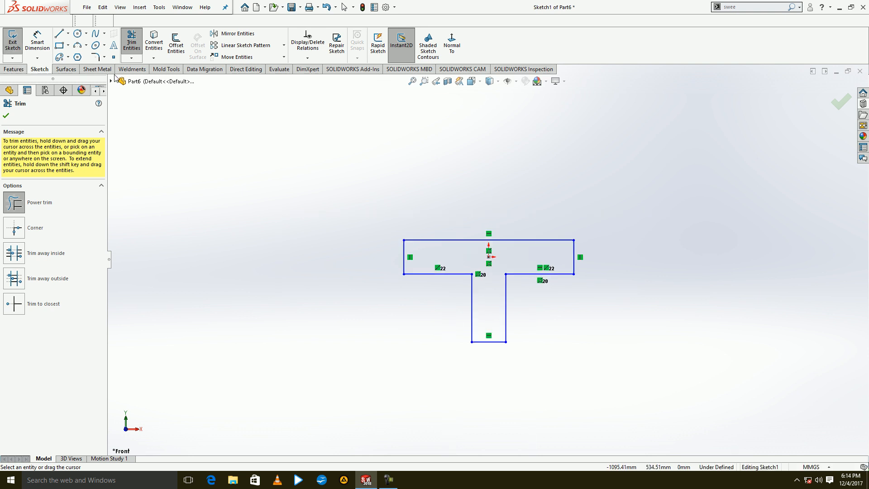
Create a 5 mm thick base flange from the T-shaped sketch.
left_click(98, 69)
left_click(17, 43)
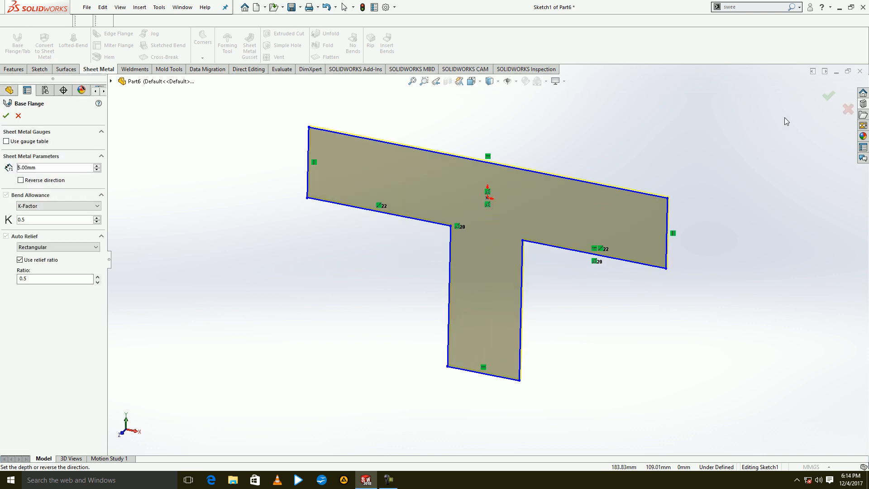
left_click(825, 99)
middle_click_drag(560, 218, 586, 149)
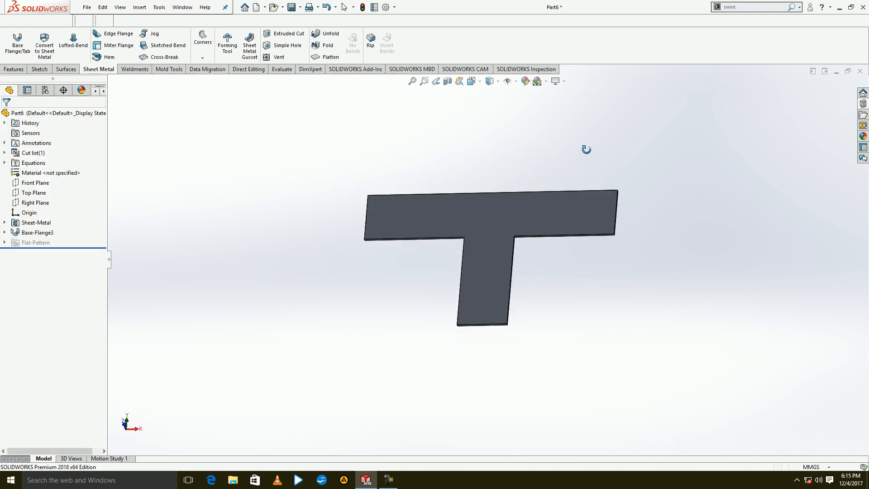
Find the Flex command and try bending the T-shaped plate by 250 degrees.
left_click(764, 9)
type("flex")
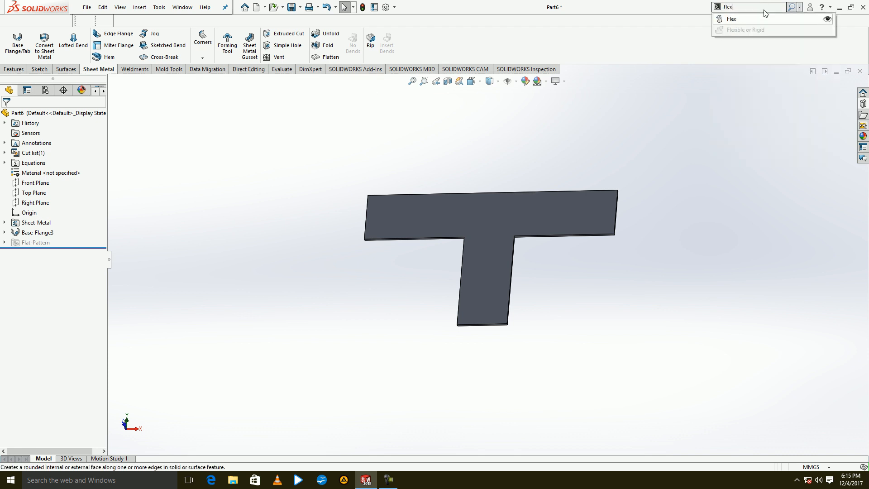
left_click(751, 20)
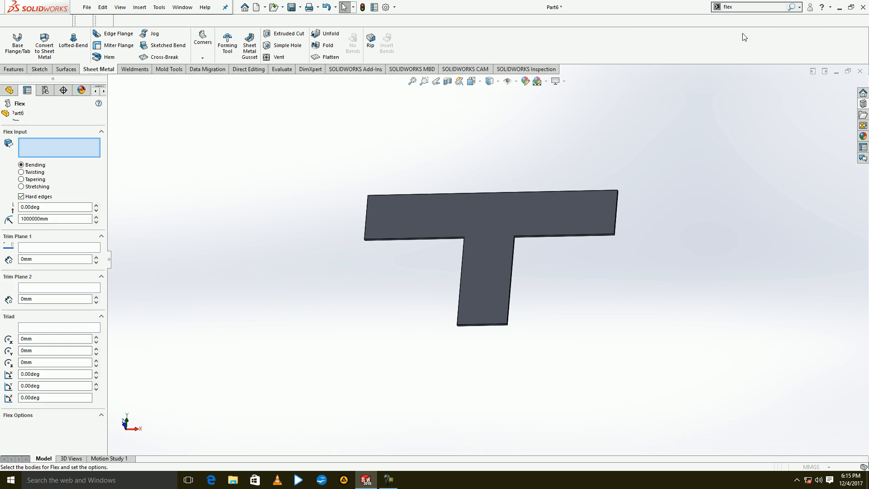
left_click(469, 236)
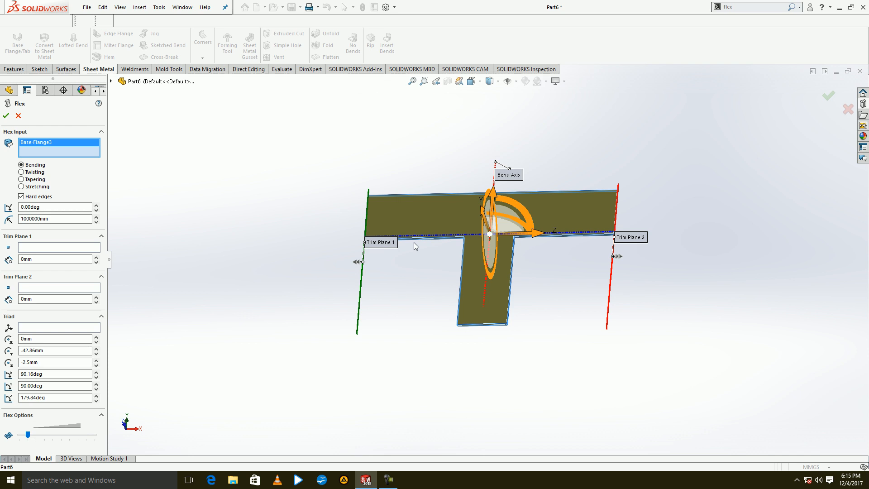
middle_click_drag(614, 218, 584, 235)
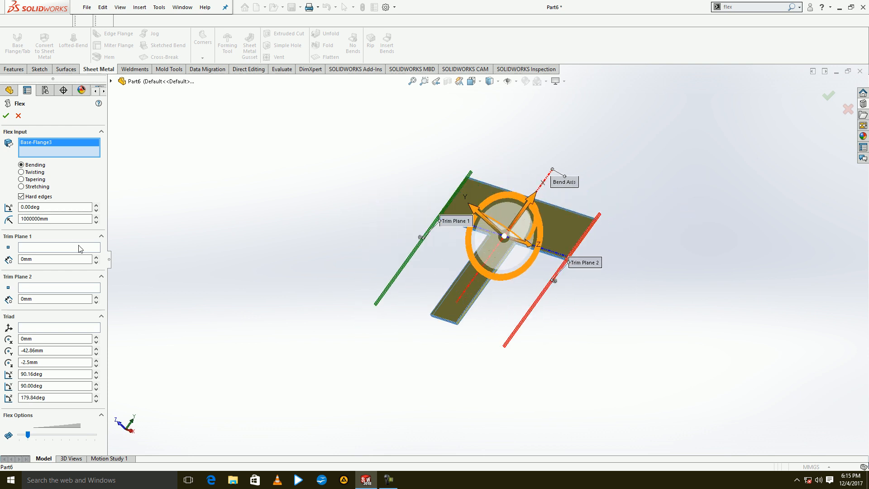
left_click(68, 207)
key("Return")
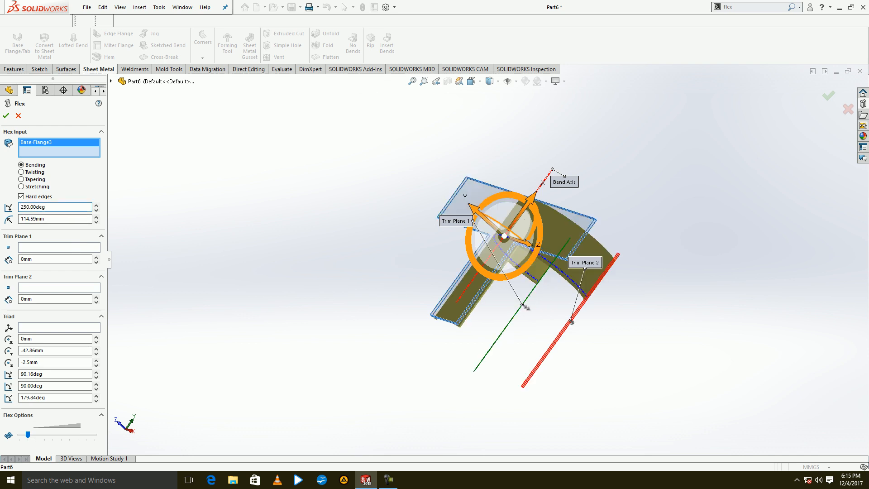
middle_click_drag(519, 289, 546, 239)
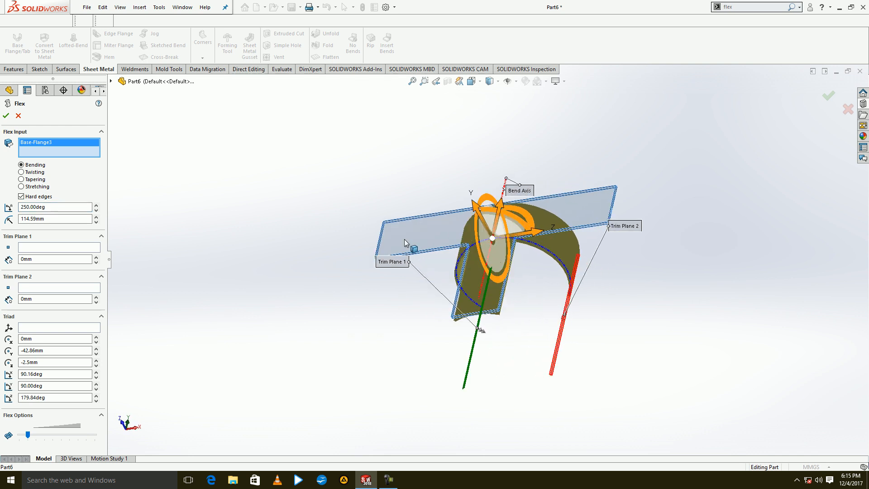
Try trim plane offsets of 110 mm and 70 mm on the bending flex, and cancel the feature.
left_click(96, 258)
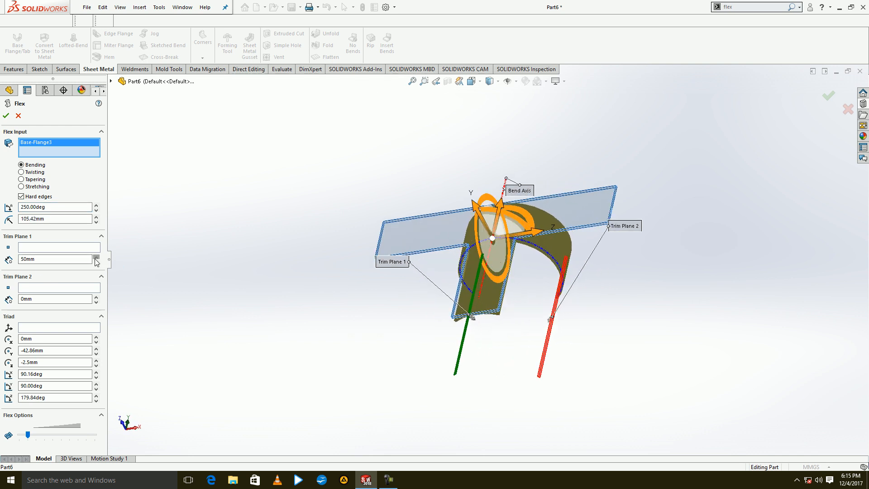
left_click(96, 257)
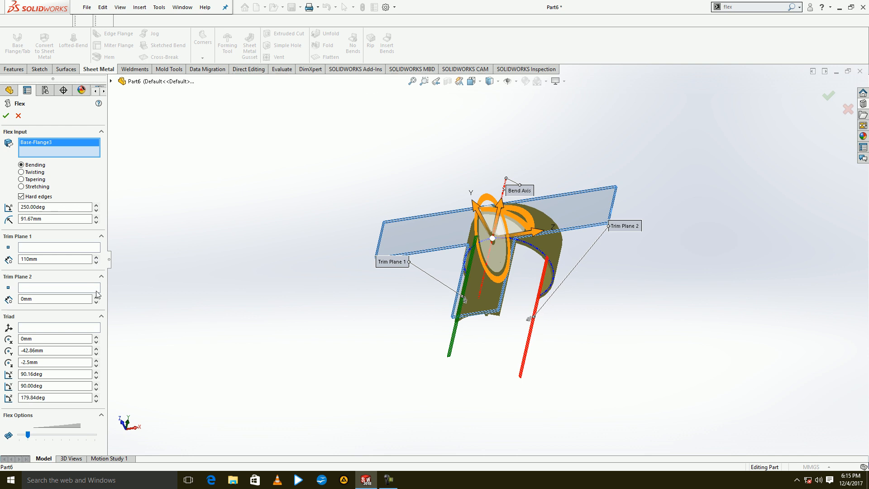
left_click(96, 296)
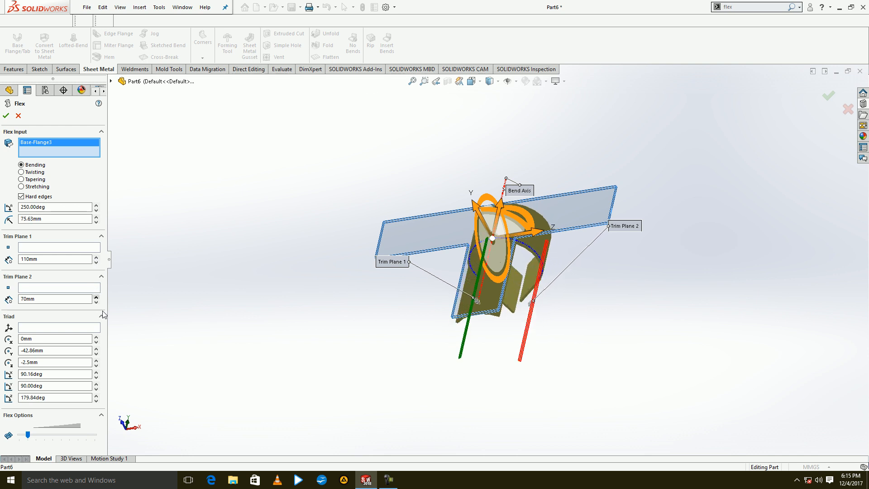
mouse_move(235, 328)
middle_mouse_down()
mouse_move(306, 320)
mouse_move(225, 319)
mouse_move(243, 316)
middle_mouse_up()
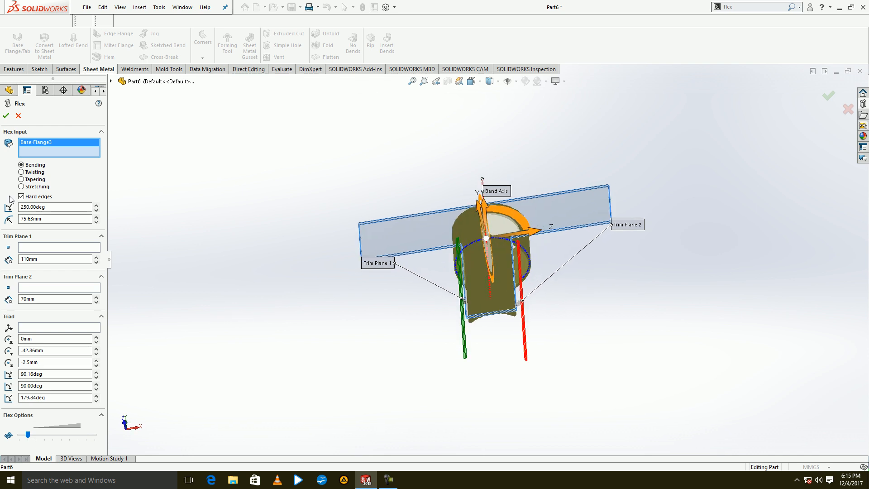
left_click(18, 115)
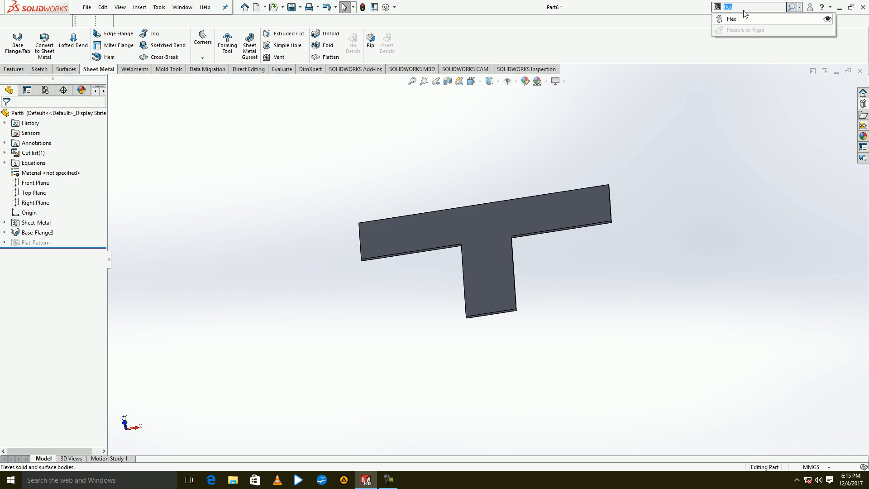
Start a Stretching flex on the T-shaped plate and set the triad's Y rotation to 0 degrees.
left_click(741, 20)
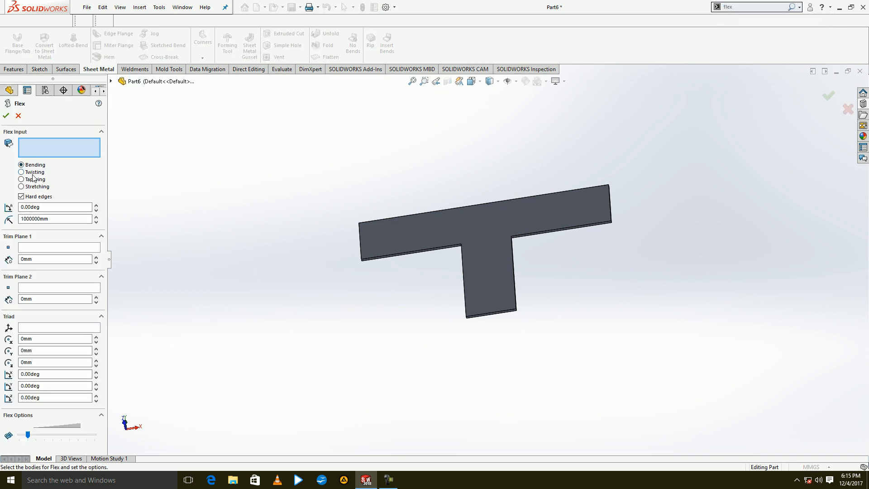
left_click(36, 187)
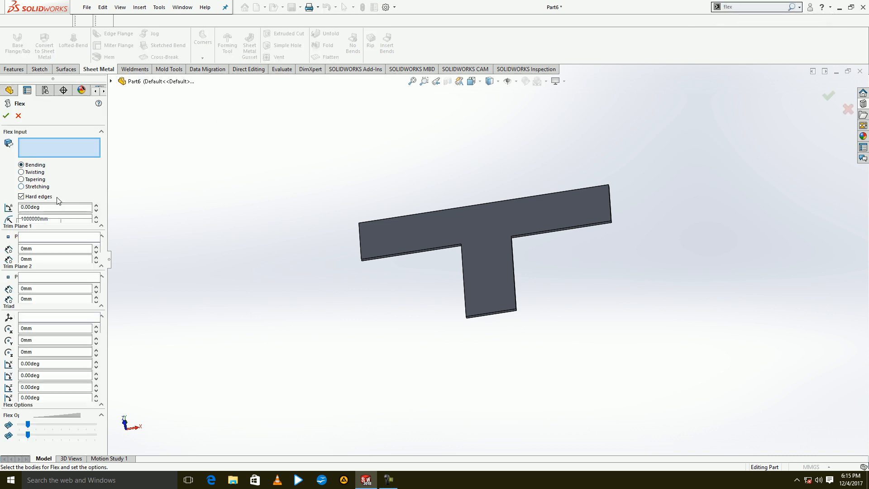
left_click(482, 269)
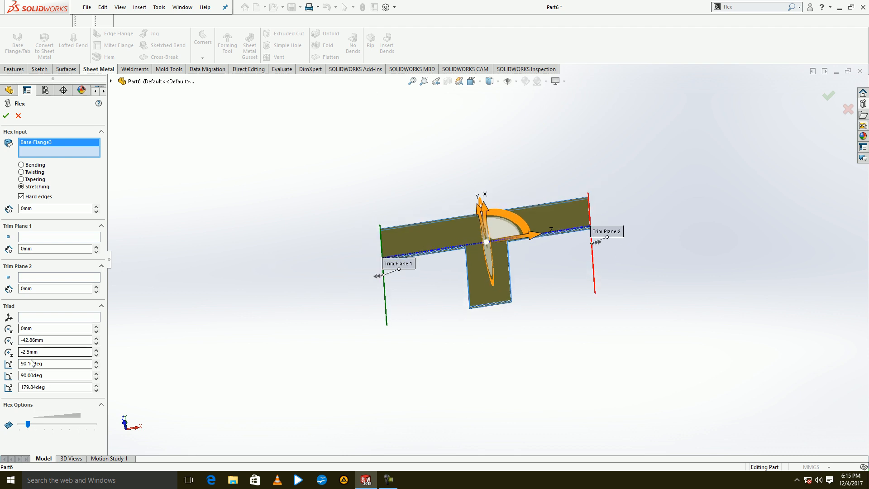
double_click(43, 374)
middle_click_drag(261, 356, 285, 317)
double_click(45, 375)
type("0")
key("Return")
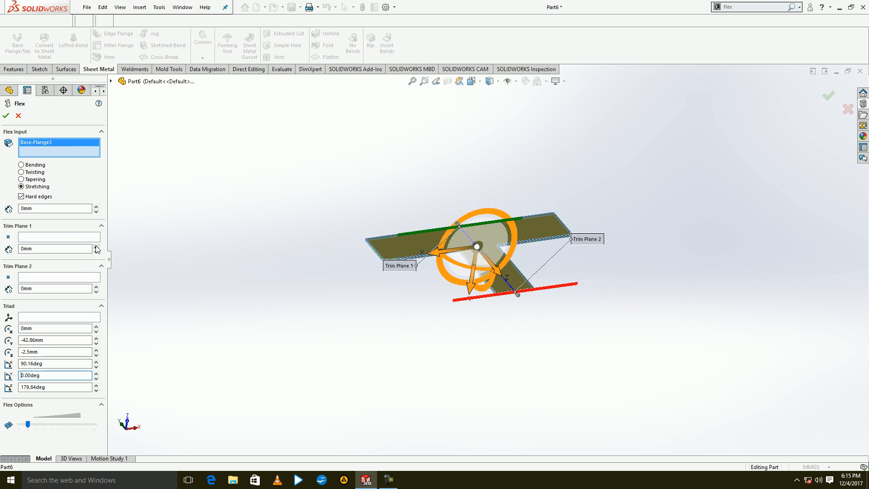
Offset Trim Plane 1 by 100 mm to the leg's junction and stretch the leg by 260 mm.
left_click_drag(96, 247, 97, 247)
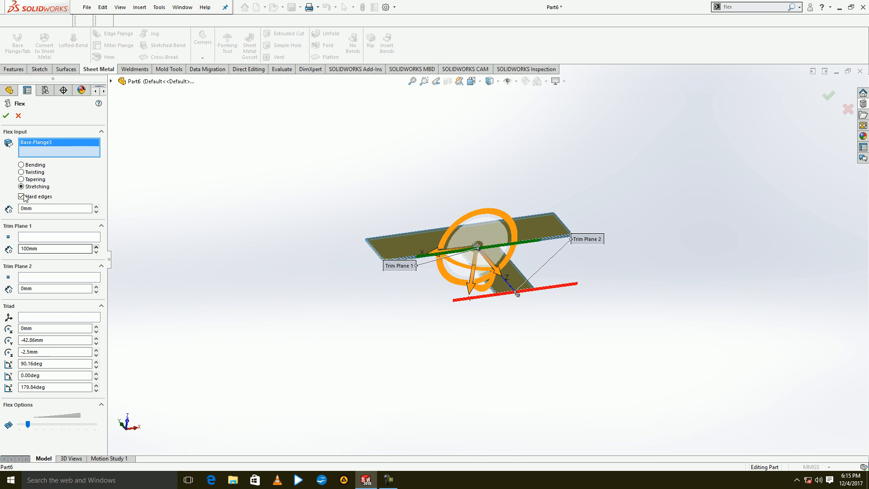
left_click_drag(96, 207, 95, 207)
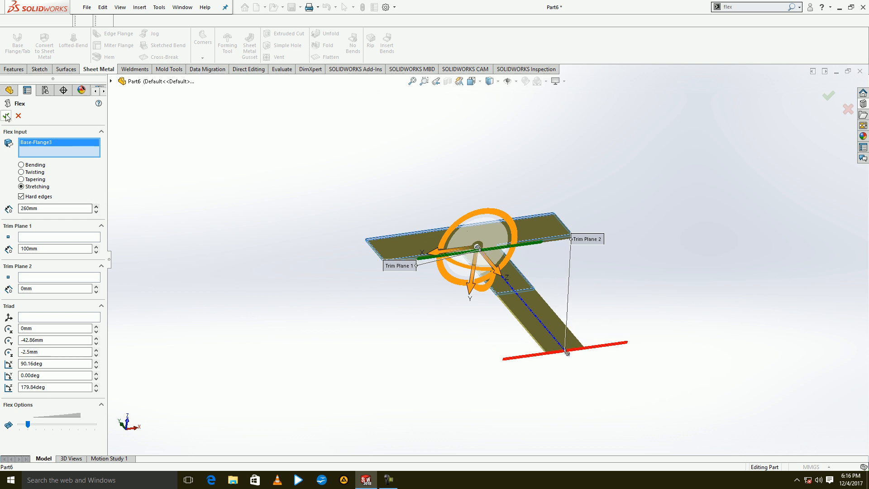
key("Return")
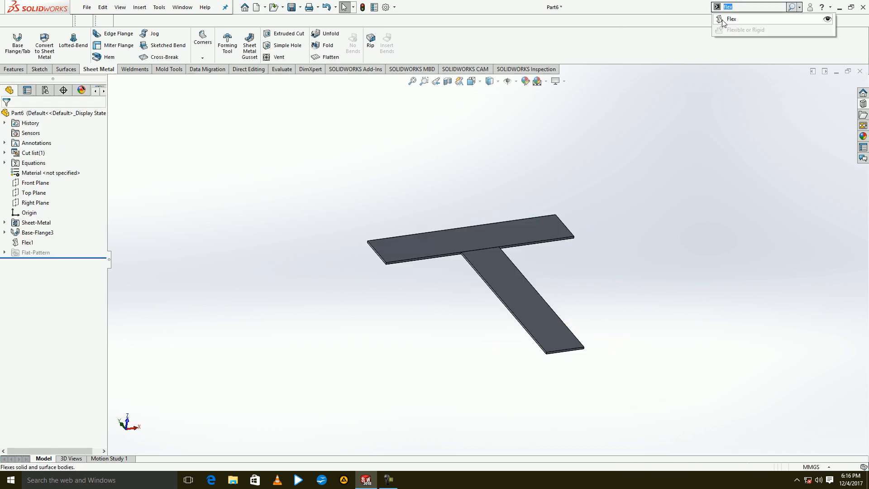
Taper the plate's leg with a Tapering flex, offsetting Trim Plane 2 by 100 mm to the crossbar's edge.
left_click(719, 19)
left_click(33, 180)
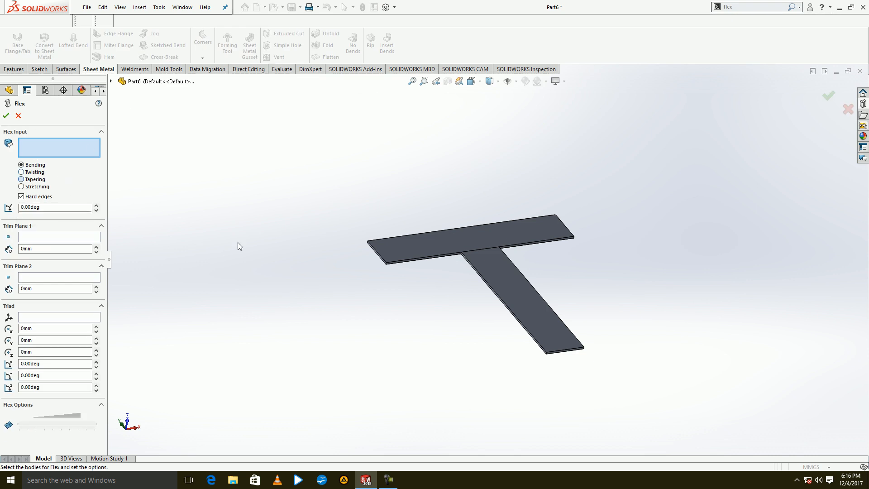
left_click(460, 254)
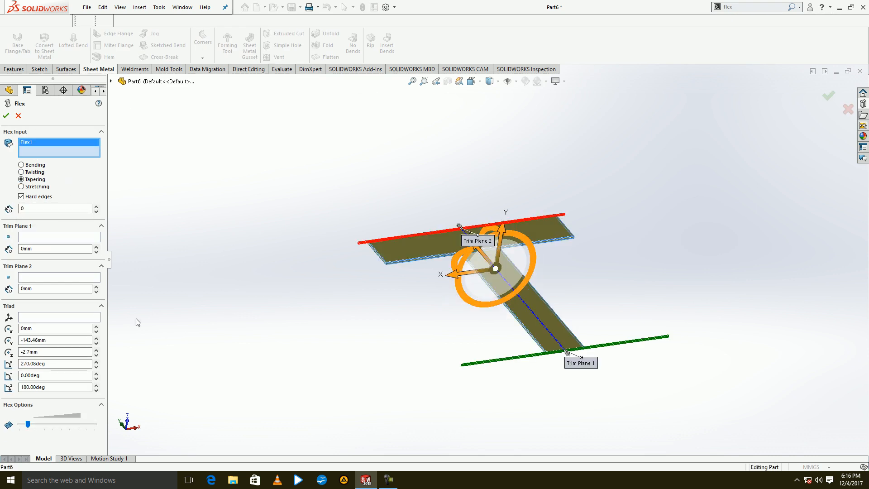
left_click(96, 286)
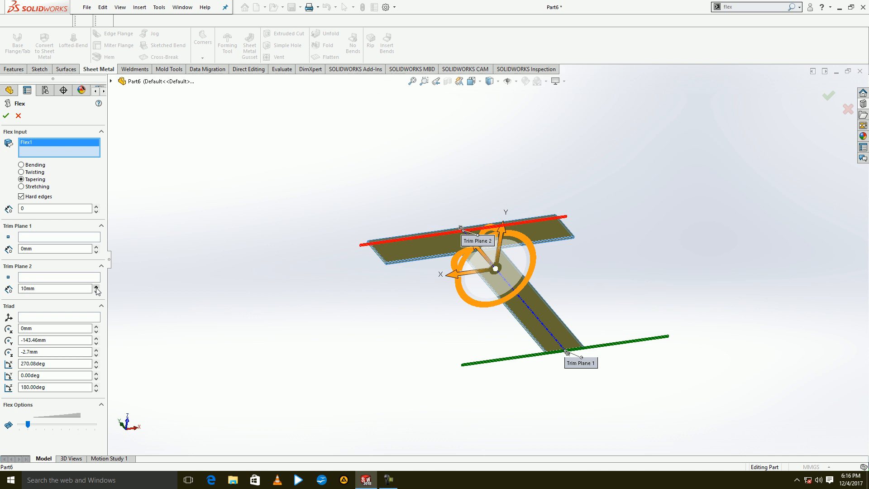
left_click(96, 286)
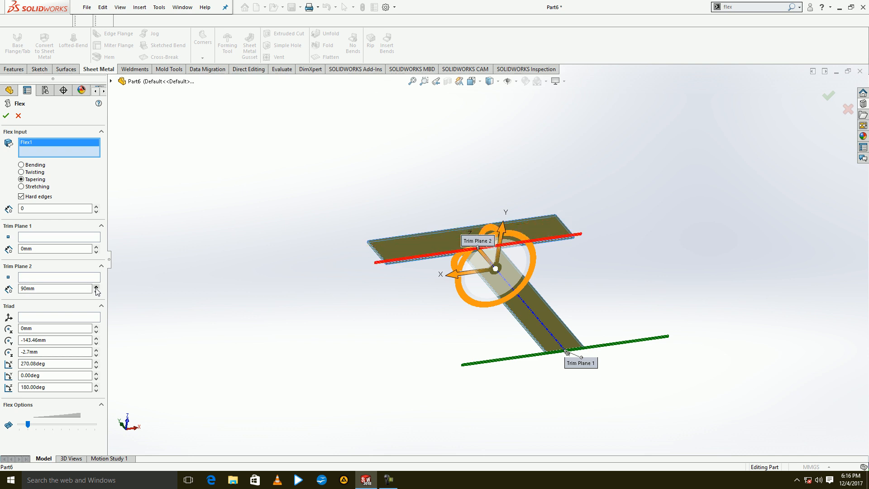
left_click(96, 206)
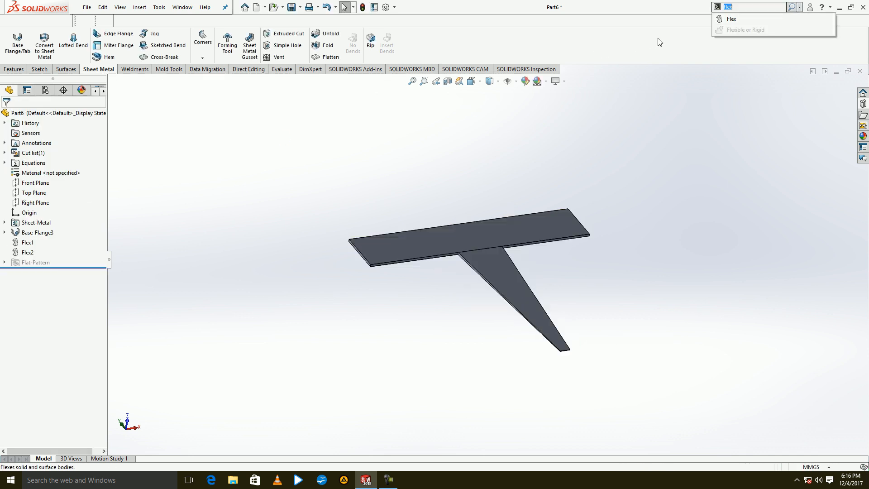
Start a Twisting flex on the tapered T-shaped body with the triad's Y rotation at 0 degrees.
left_click(731, 19)
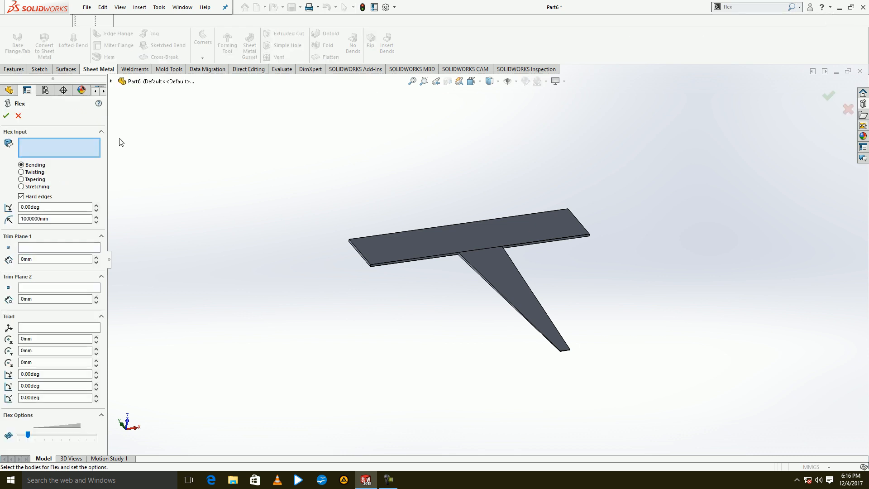
left_click(33, 173)
left_click(497, 270)
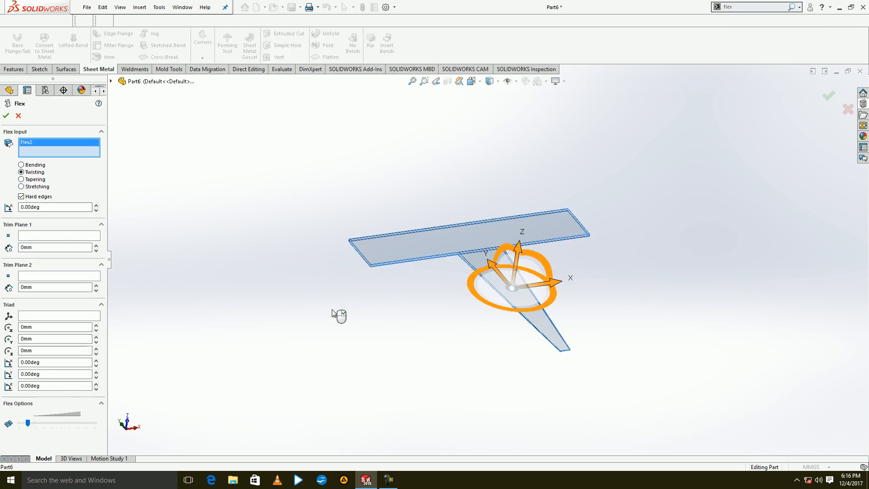
left_click(56, 373)
type("0")
key("Return")
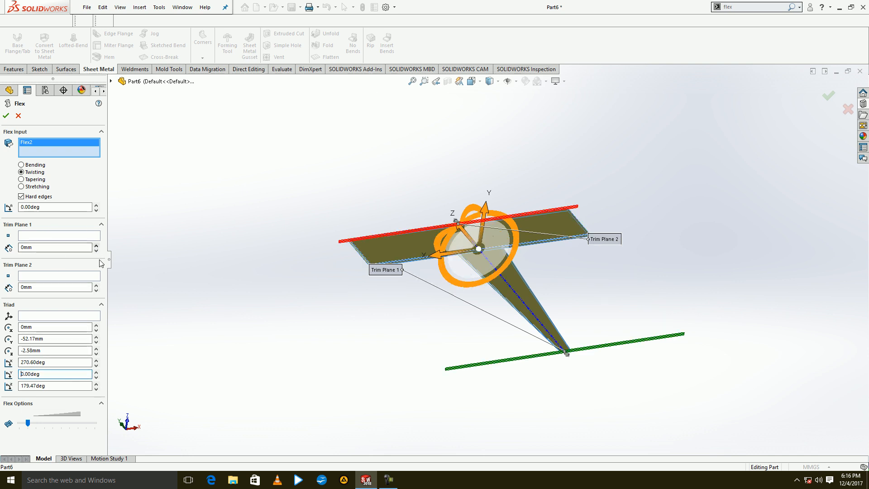
Set the Trim Plane 2 offset of the twisting flex to 120 mm, where the leg meets the crossbar.
left_click(96, 285)
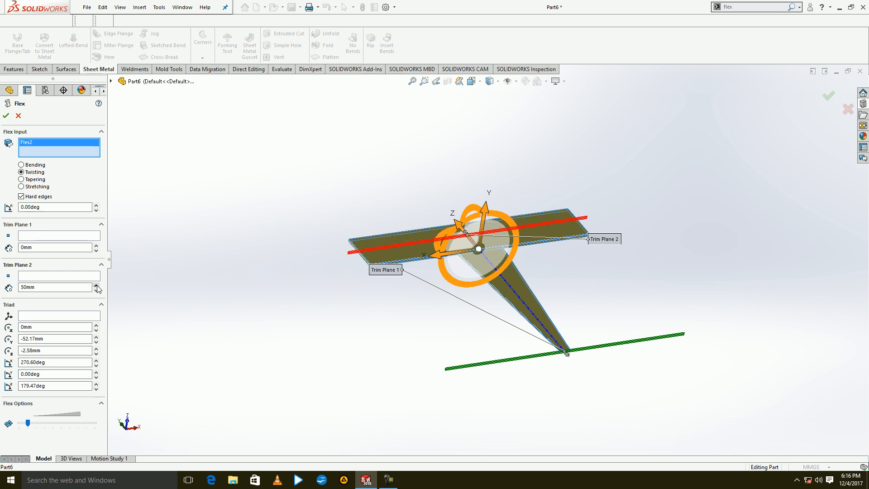
left_click(96, 286)
left_click(97, 284)
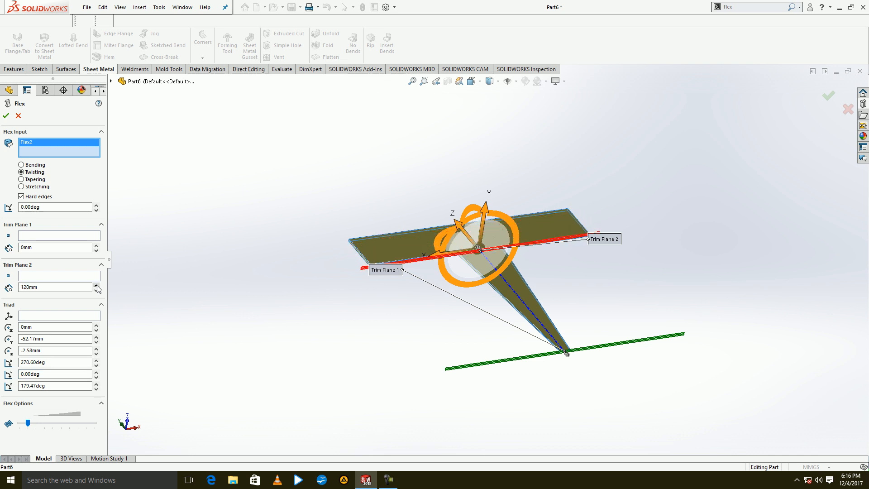
Set the flex twist angle to 850 degrees and apply the twist to the T-shaped body's tapered leg.
double_click(50, 208)
type("850")
key("Return")
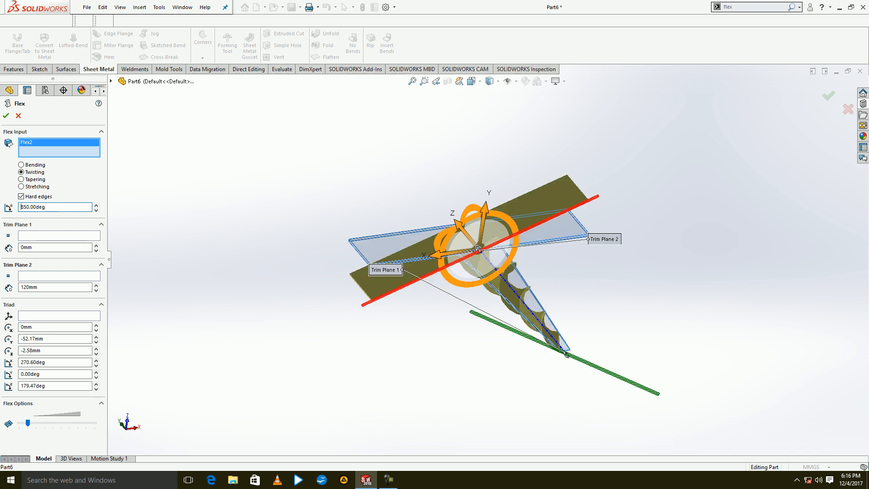
left_click(6, 115)
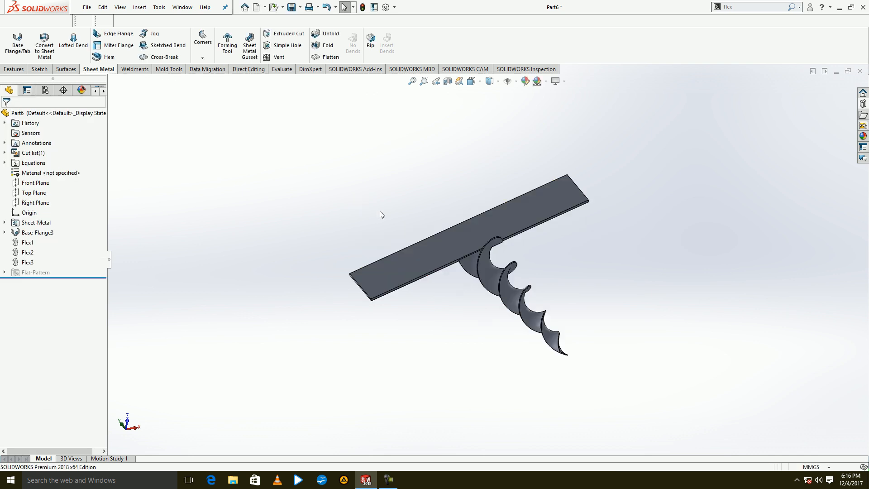
middle_click_drag(379, 211, 464, 233)
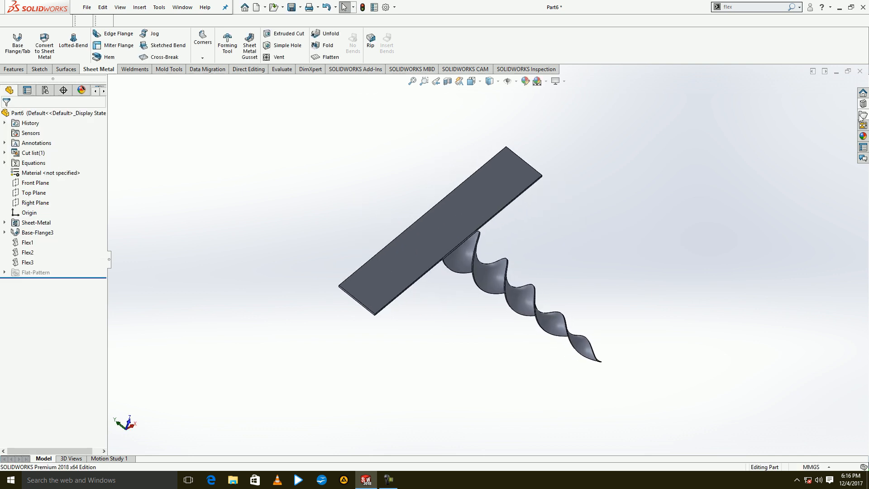
Close the flexed part without saving its changes and create a new part document.
left_click(859, 71)
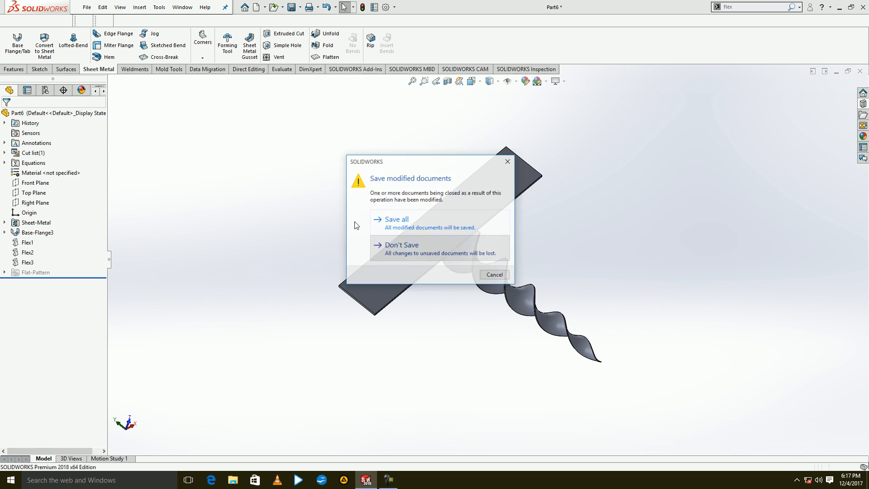
left_click(465, 247)
left_click(192, 7)
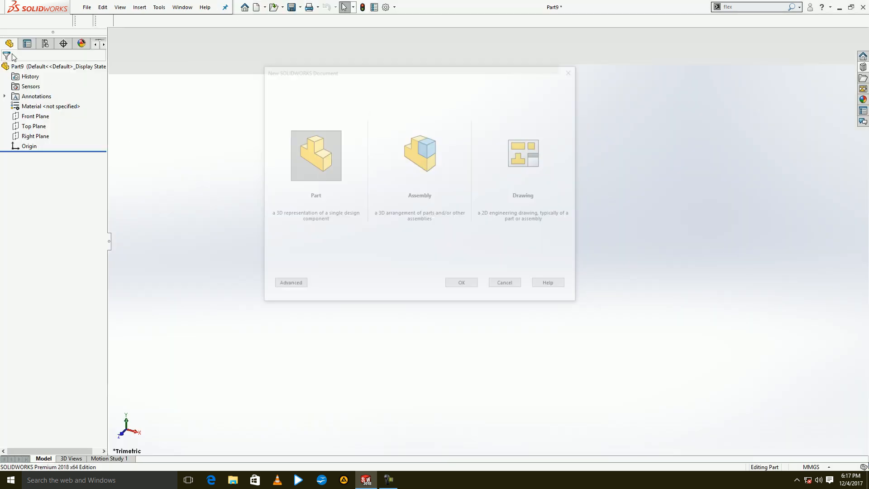
Sketch a 500 mm diameter circle at the origin on the Front Plane and extrude it into a thick disc.
left_click(17, 50)
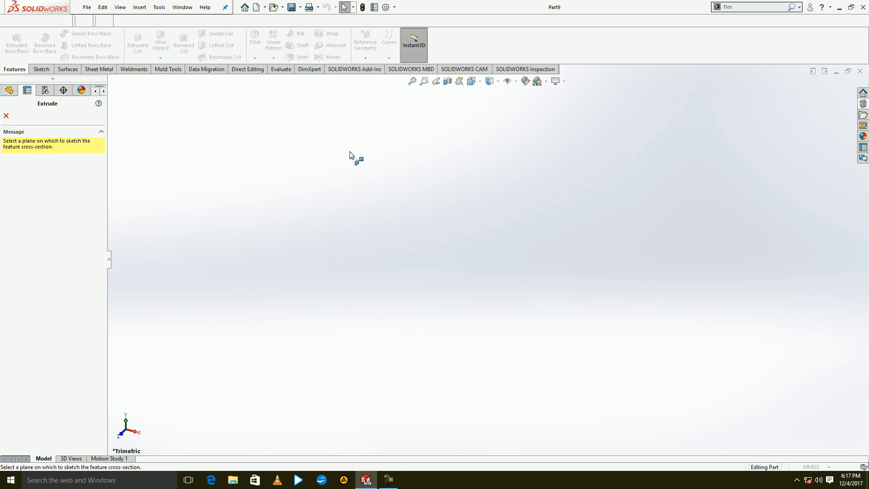
left_click(376, 158)
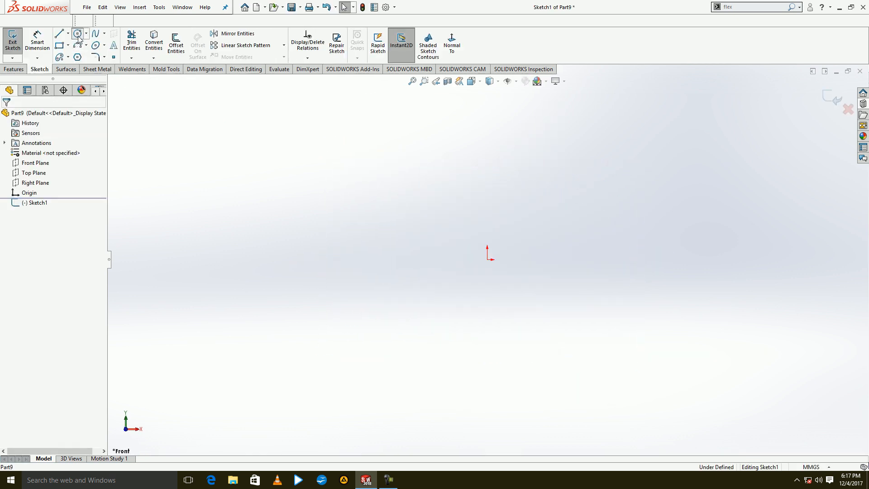
left_click(78, 34)
left_click(487, 260)
type("500")
key("Return")
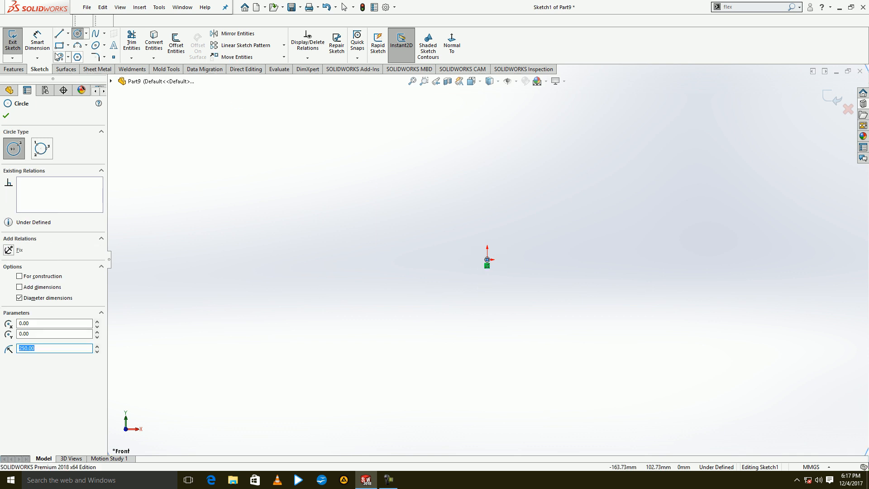
left_click(14, 44)
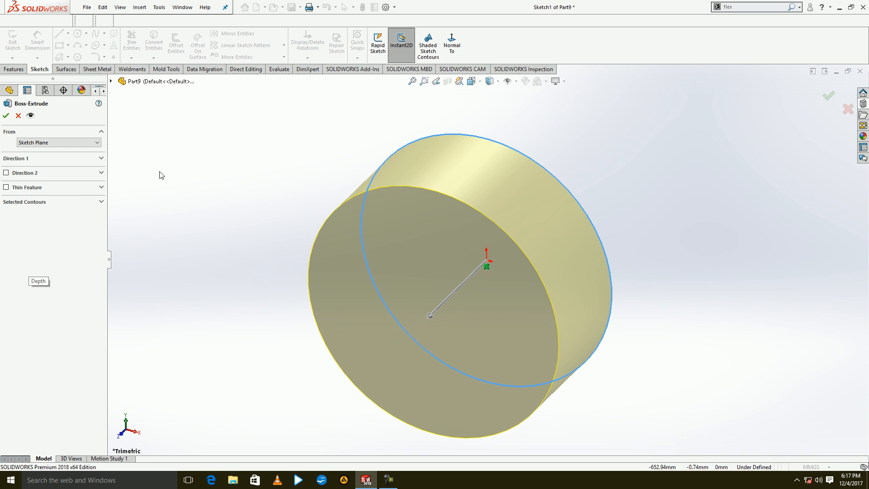
key("Return")
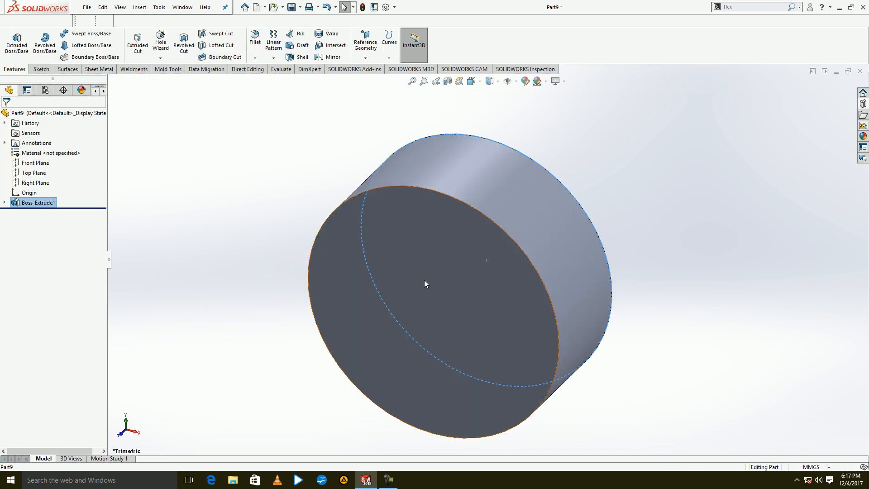
Start a sketch on the disc's front face and draw a 450 mm diameter circle centred on the origin.
left_click(394, 289)
left_click(432, 257)
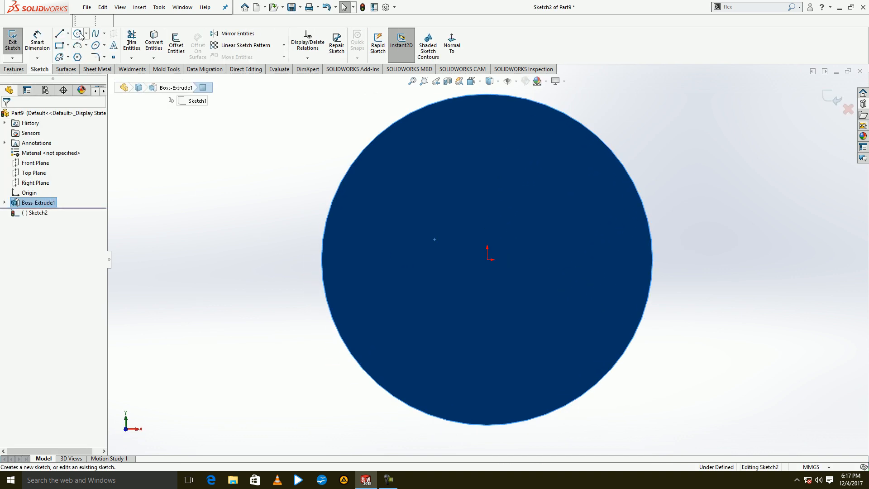
left_click(78, 34)
left_click(487, 259)
left_click(484, 272)
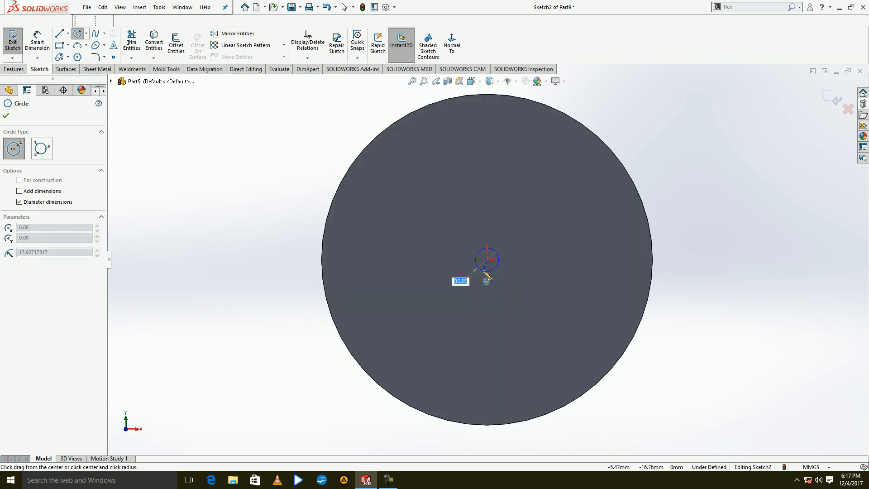
type("225")
key("Return")
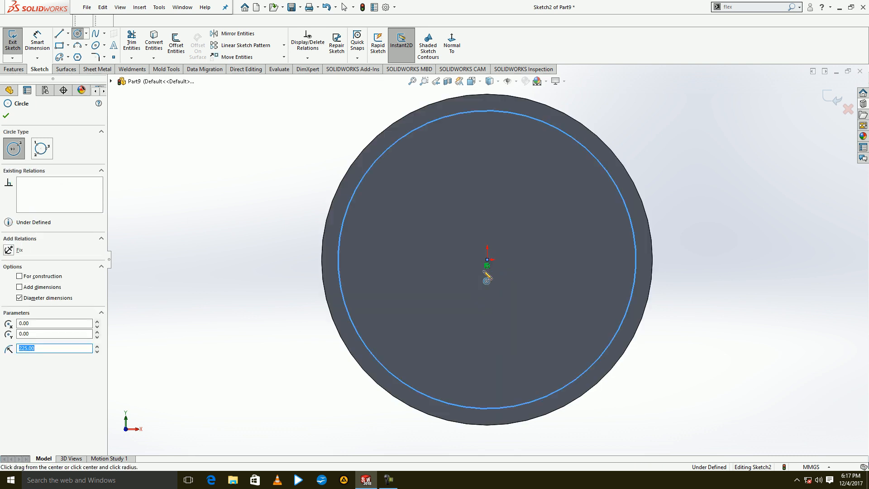
Add three concentric circles of 350, 250 and 150 mm diameter inside the 450 mm circle.
left_click(486, 260)
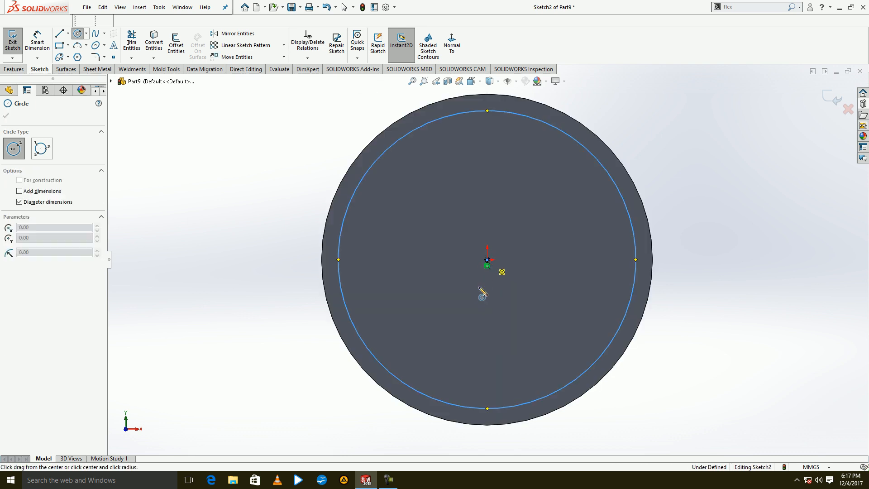
key("Return")
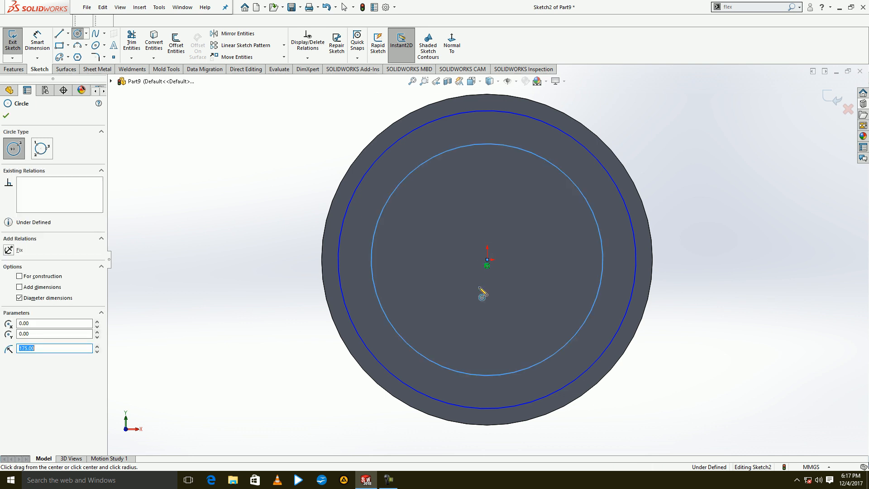
left_click(491, 282)
type("250")
key("Return")
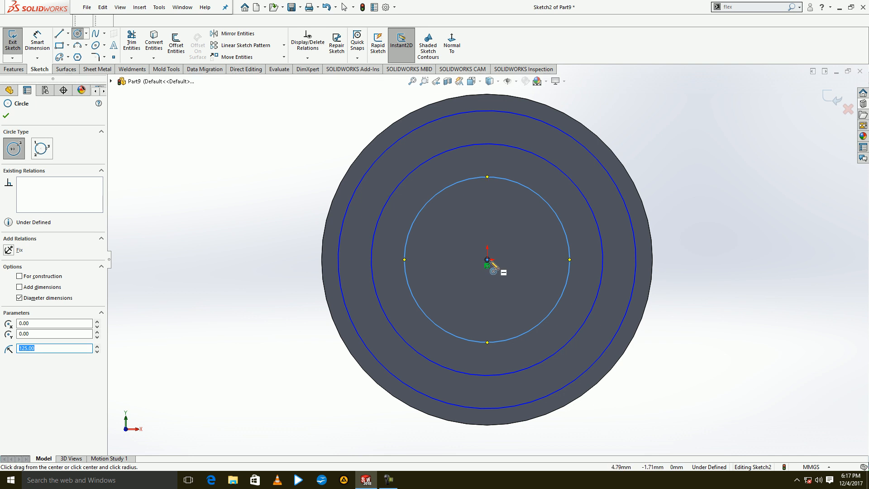
left_click(486, 260)
type("150")
key("Return")
key("Escape")
Draw a horizontal line from the origin to the outermost sketch circle.
key("l")
left_click(487, 260)
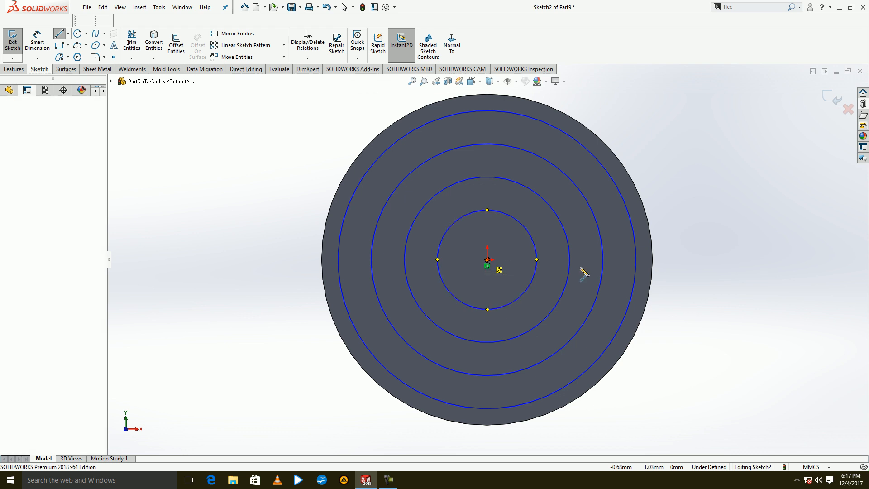
left_click(646, 269)
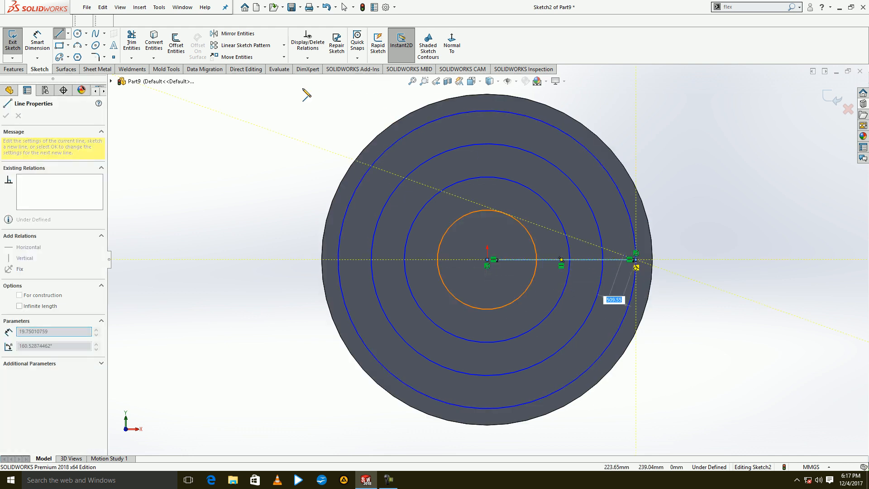
Circular-pattern the radial line about the origin with 6 equally spaced instances over 360 degrees, and finish the sketch.
left_click(283, 46)
left_click(251, 68)
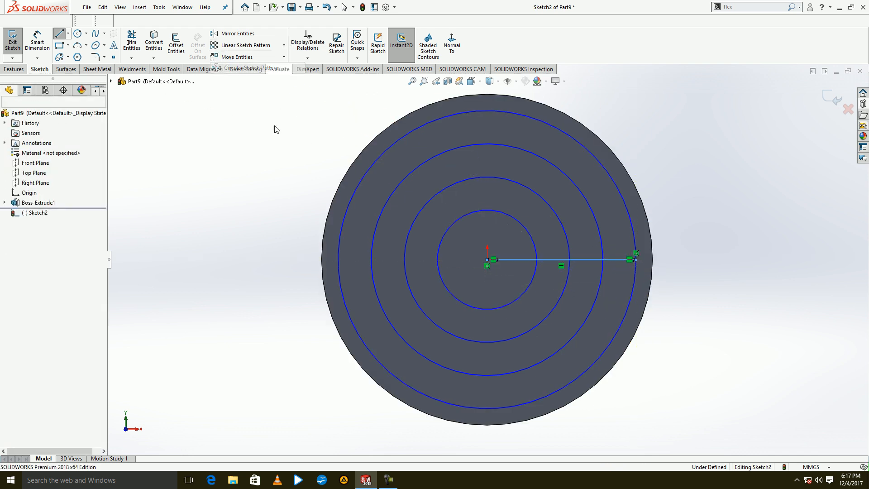
double_click(37, 231)
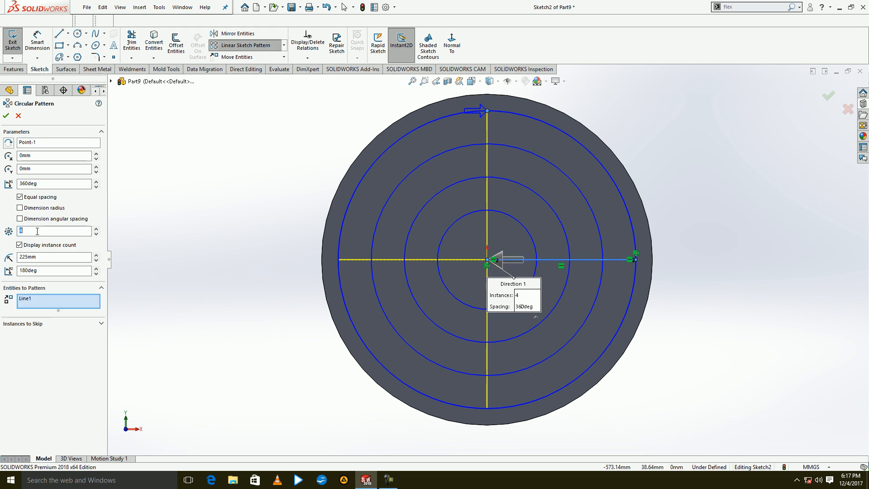
left_click(6, 116)
left_click(12, 41)
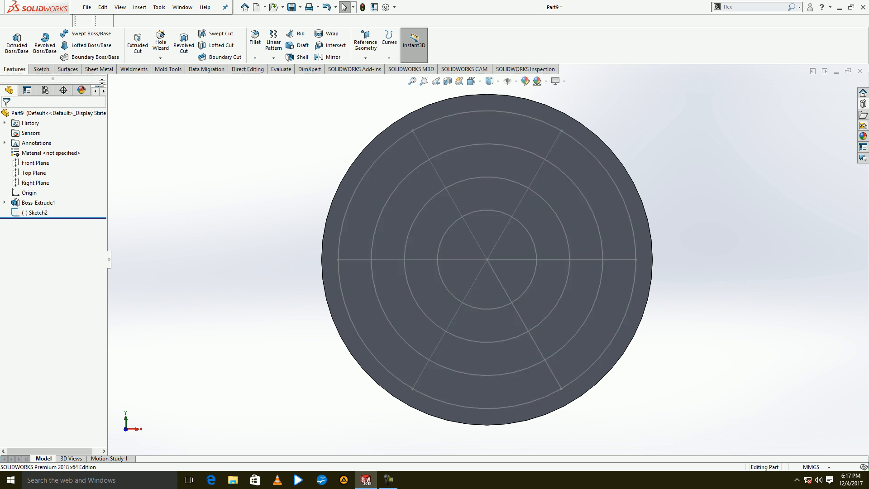
Start a Vent feature on the disc's front face with the outermost sketch circle as its boundary.
left_click(99, 69)
left_click(290, 58)
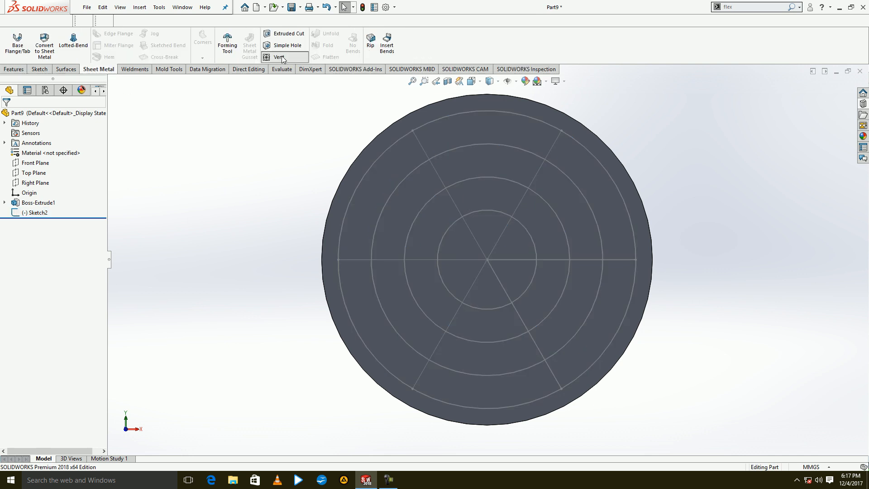
left_click(392, 132)
middle_click_drag(270, 263, 234, 295)
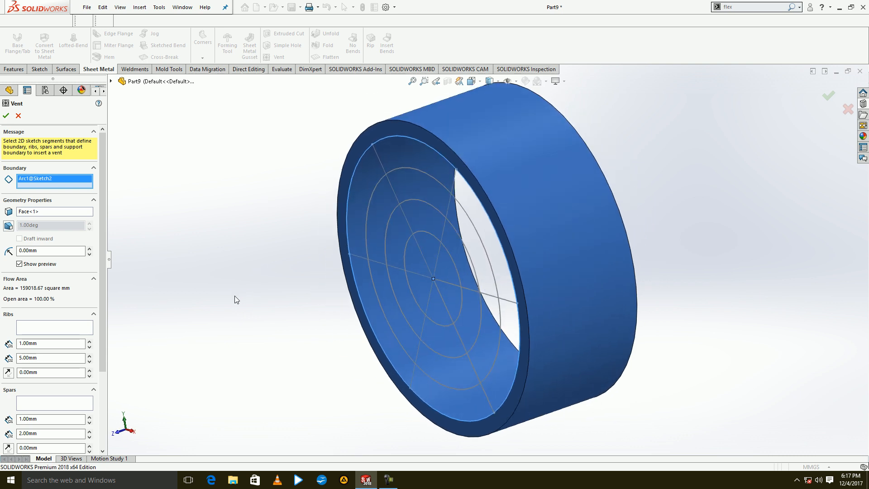
Assign the six radial lines as the vent's ribs, with a depth of 61 mm and a width of 15 mm.
left_click(58, 330)
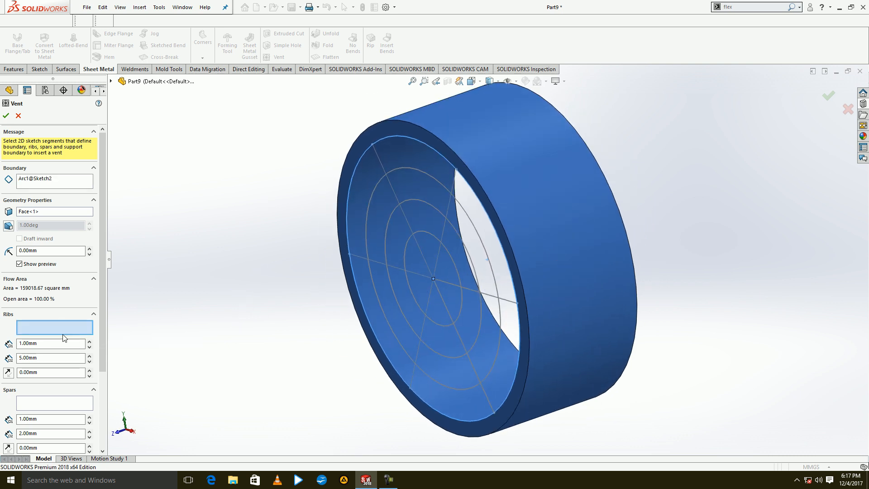
left_click(449, 209)
left_click(405, 261)
left_click(415, 276)
left_click(430, 296)
left_click(443, 300)
left_click(449, 282)
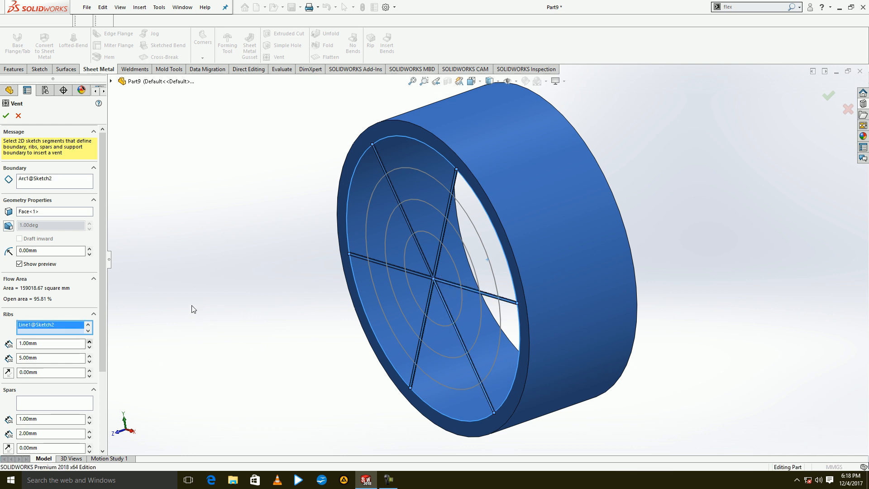
left_click(89, 356)
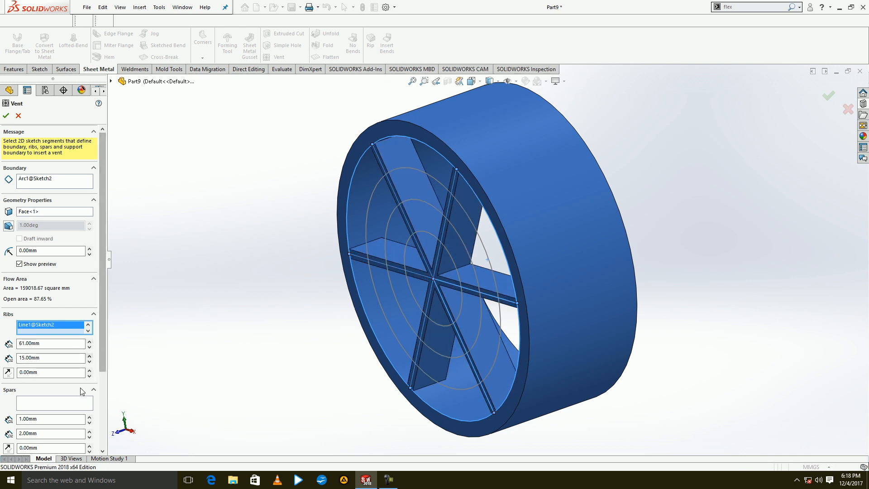
Assign the three inner circles as spars, 31 mm deep and 12 mm wide, and create the vent.
left_click(66, 403)
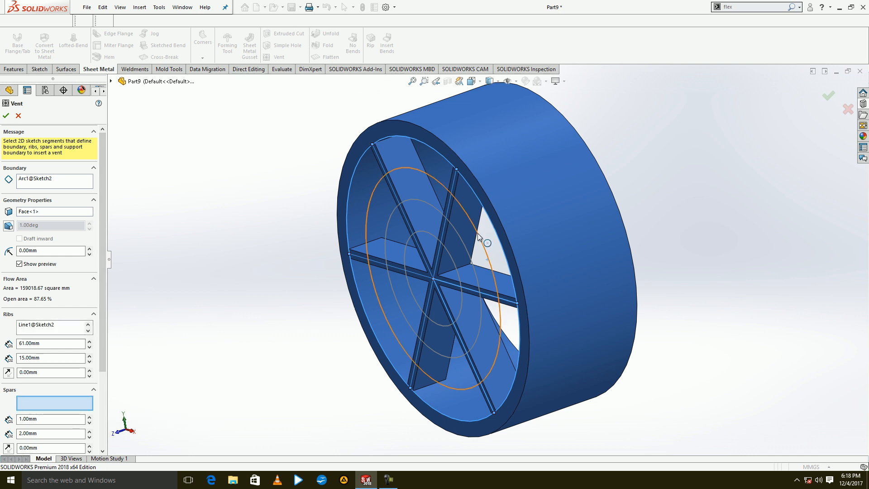
left_click(469, 259)
left_click(469, 256)
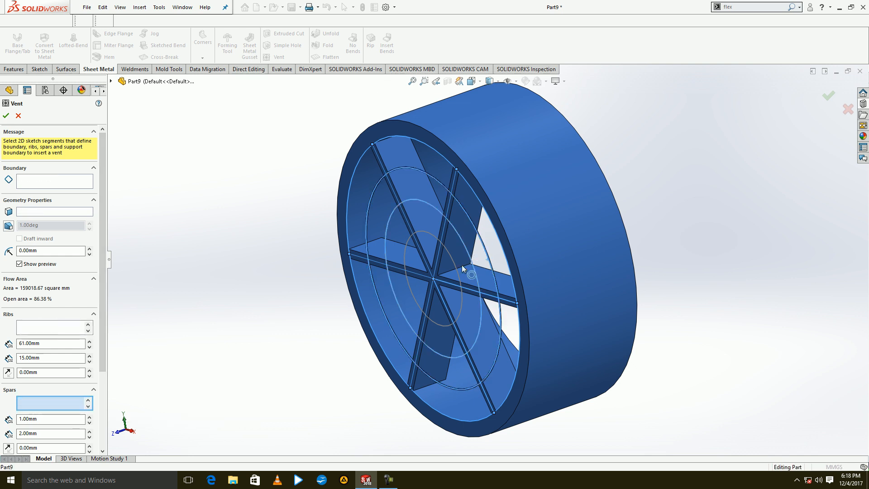
left_click(455, 267)
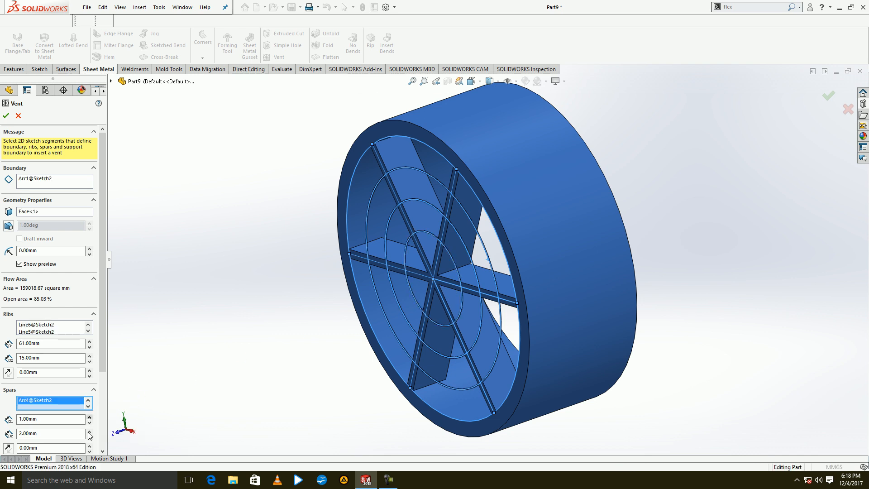
type("3")
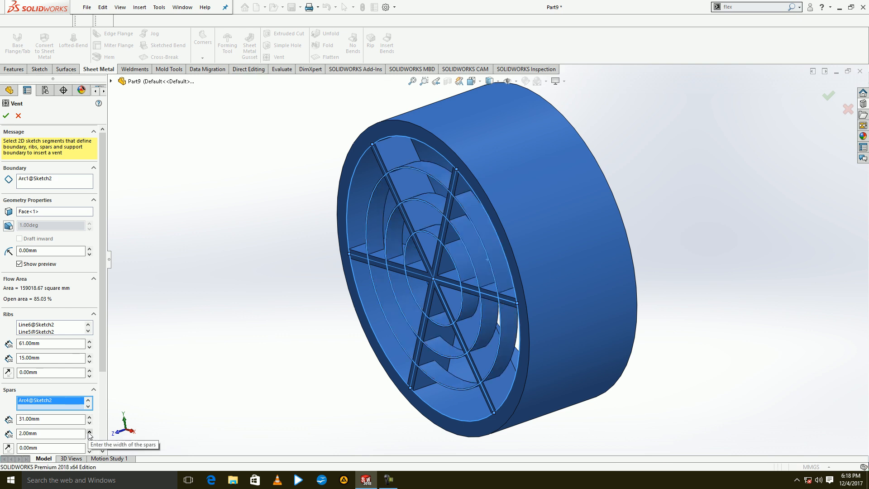
type("1")
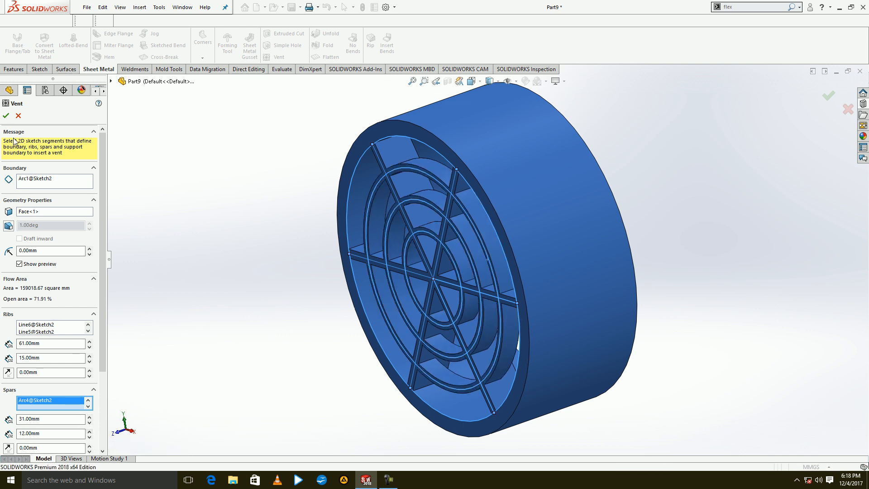
left_click(5, 116)
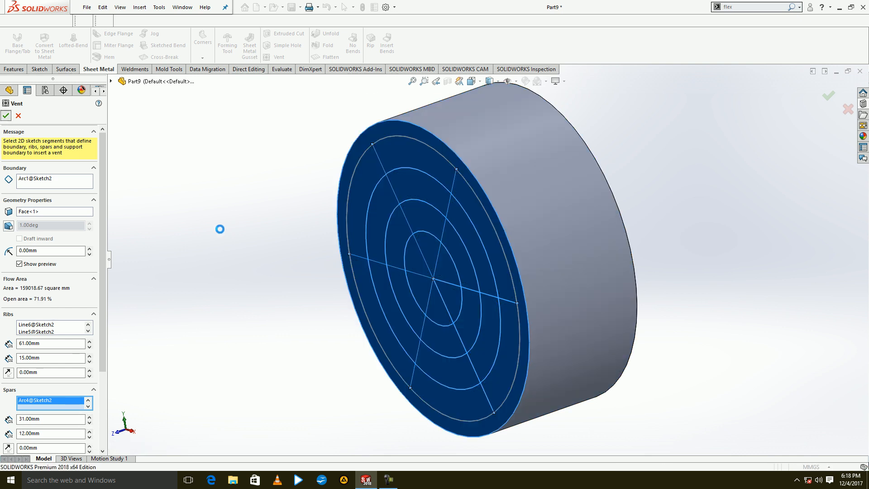
middle_click_drag(270, 256, 339, 434)
left_click(387, 479)
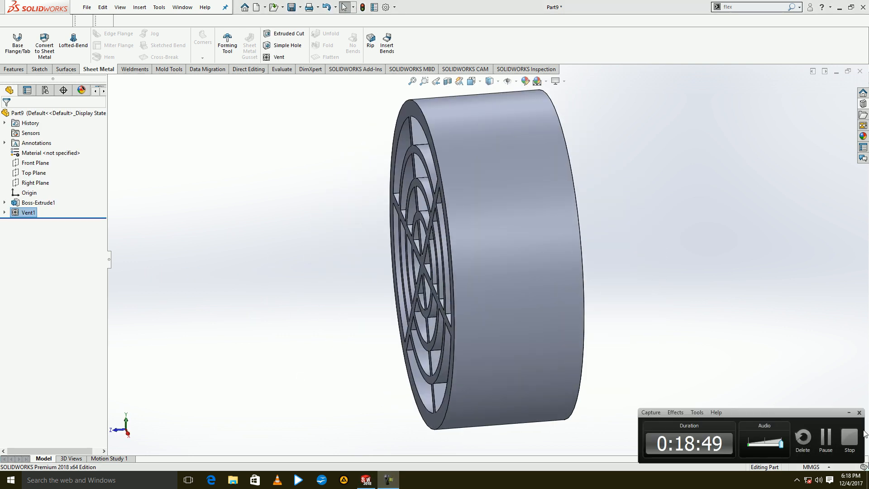